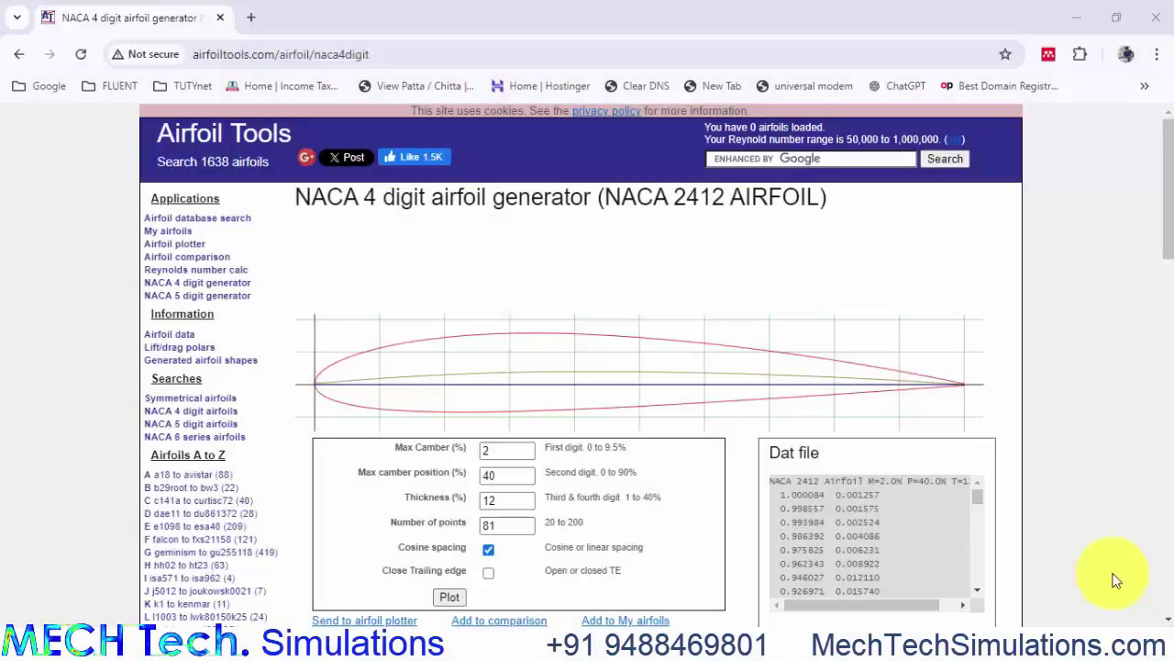
Change the NACA 2412 airfoil's number of points from 81 to 200 and replot it.
{"action": "left_click_drag", "start_coordinate": [605, 195], "coordinate": [819, 197]}
{"action": "scroll", "coordinate": [523, 345], "scroll_direction": "down", "scroll_amount": 1}
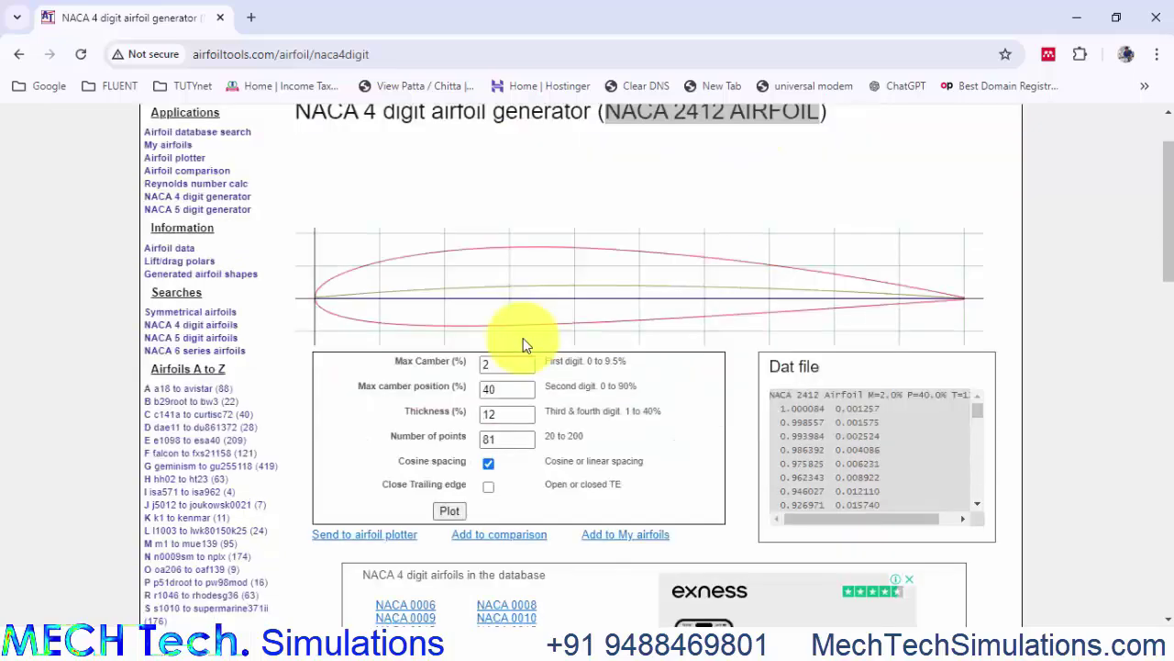
{"action": "scroll", "coordinate": [523, 345], "scroll_direction": "up", "scroll_amount": 1}
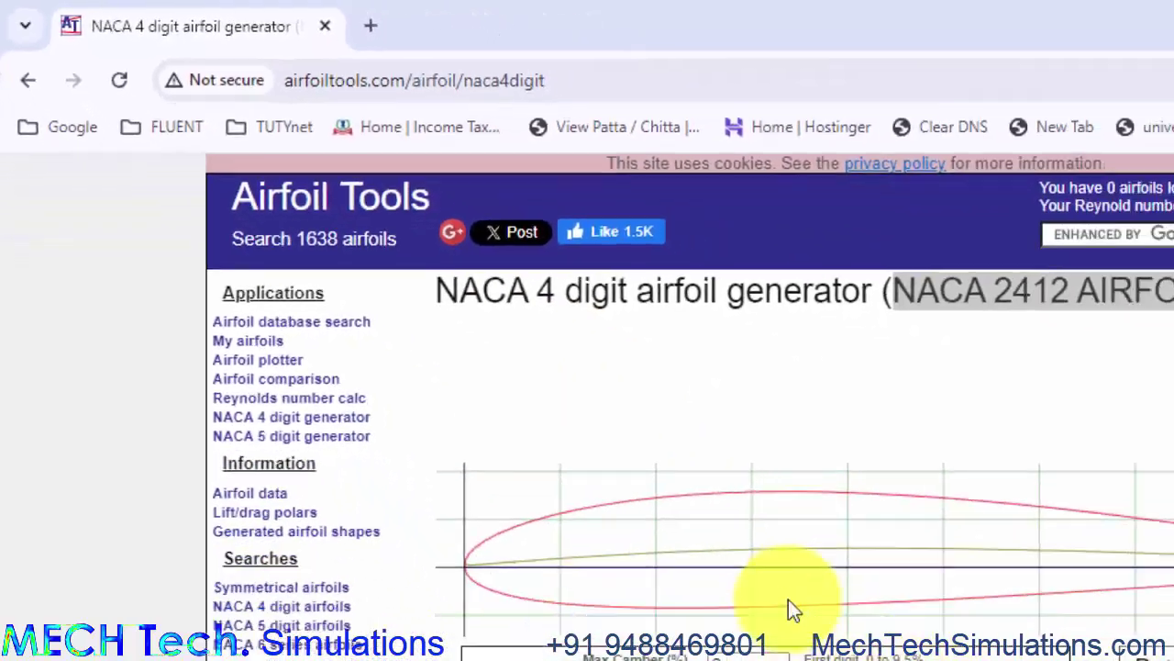
{"action": "scroll", "coordinate": [793, 610], "scroll_direction": "down", "scroll_amount": 1}
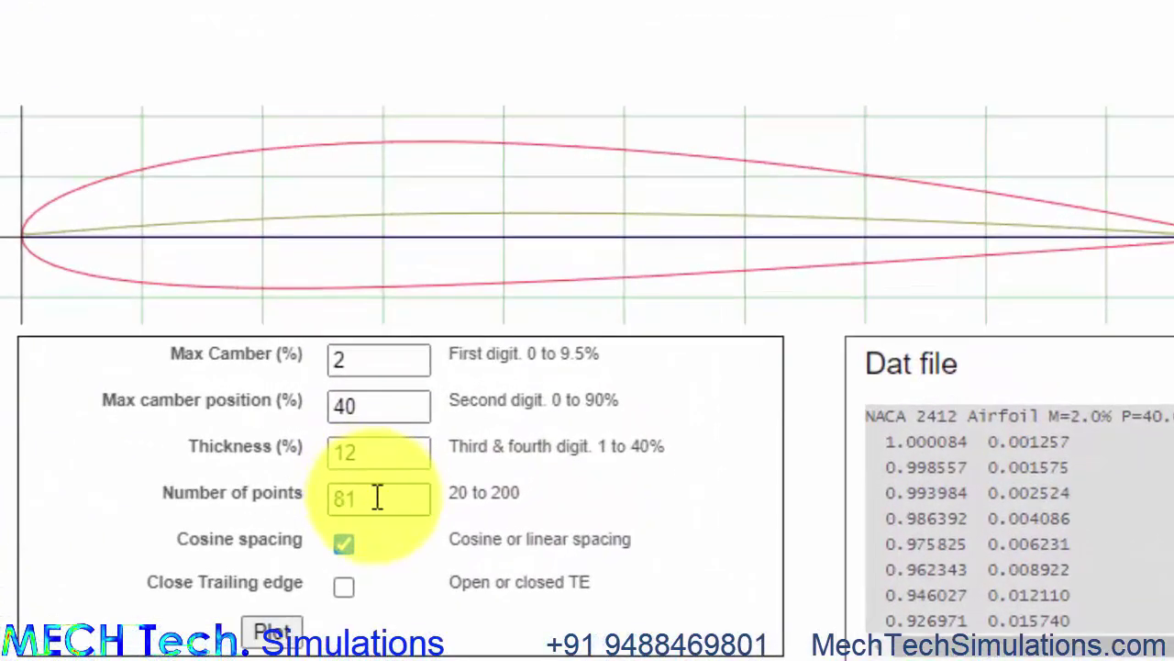
{"action": "double_click", "coordinate": [377, 496]}
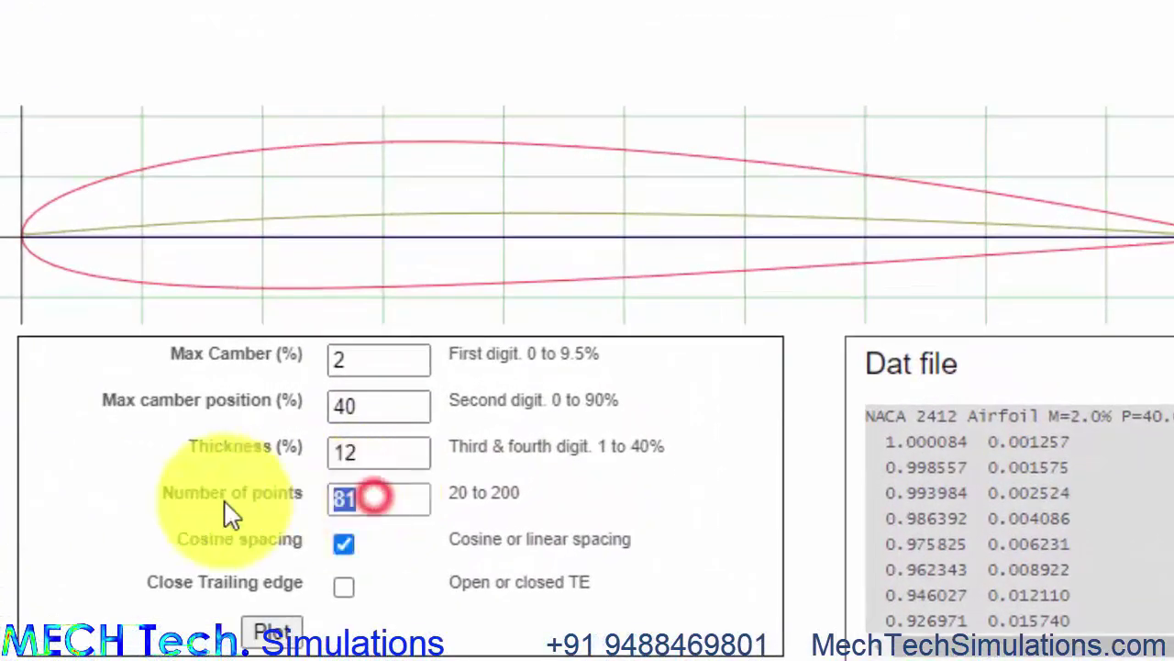
{"action": "type", "text": "200"}
{"action": "left_click", "coordinate": [287, 631]}
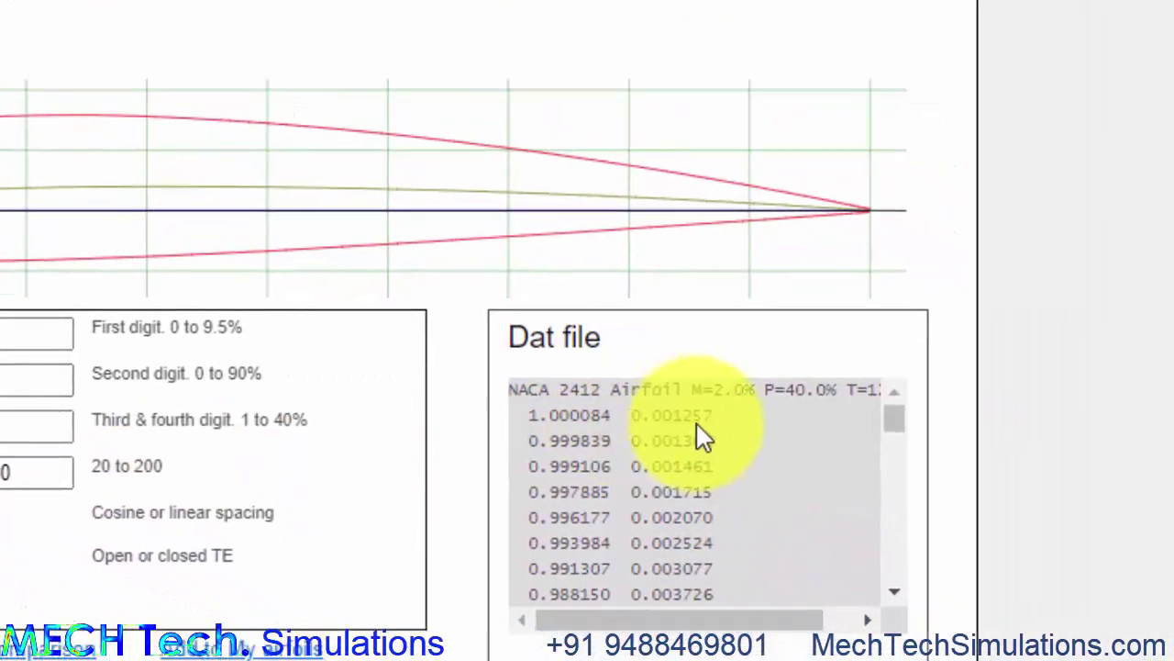
Select all the regenerated coordinates in the Dat file box.
{"action": "scroll", "coordinate": [957, 433], "scroll_direction": "down", "scroll_amount": 3}
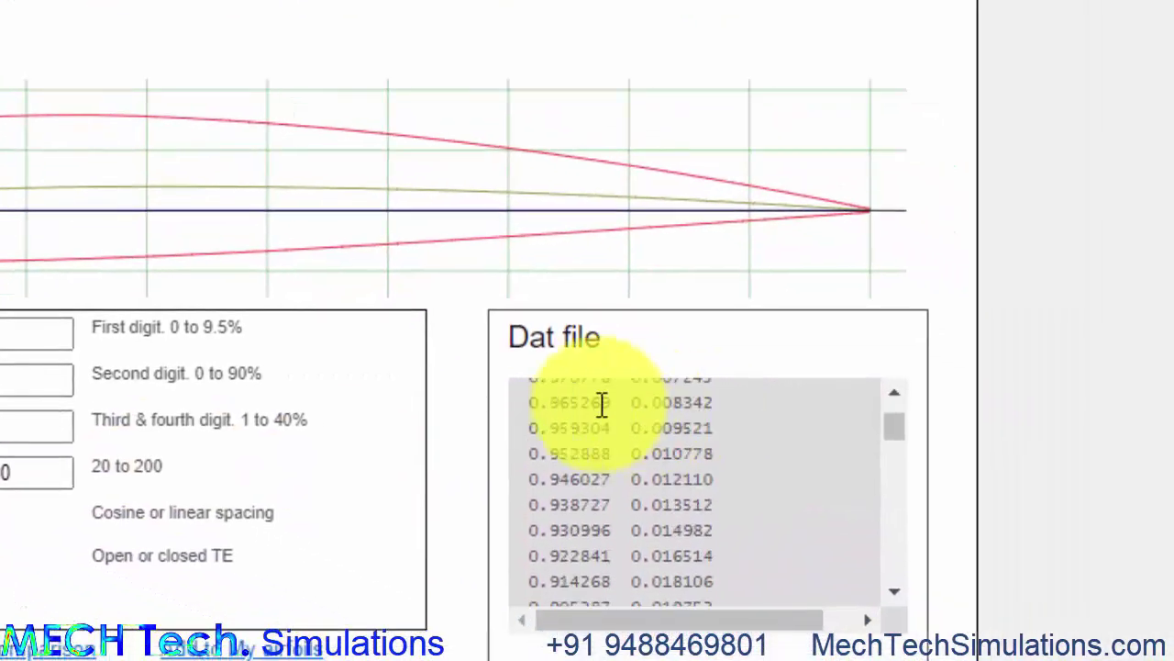
{"action": "scroll", "coordinate": [601, 405], "scroll_direction": "up", "scroll_amount": 5}
{"action": "left_click_drag", "start_coordinate": [519, 411], "coordinate": [738, 630]}
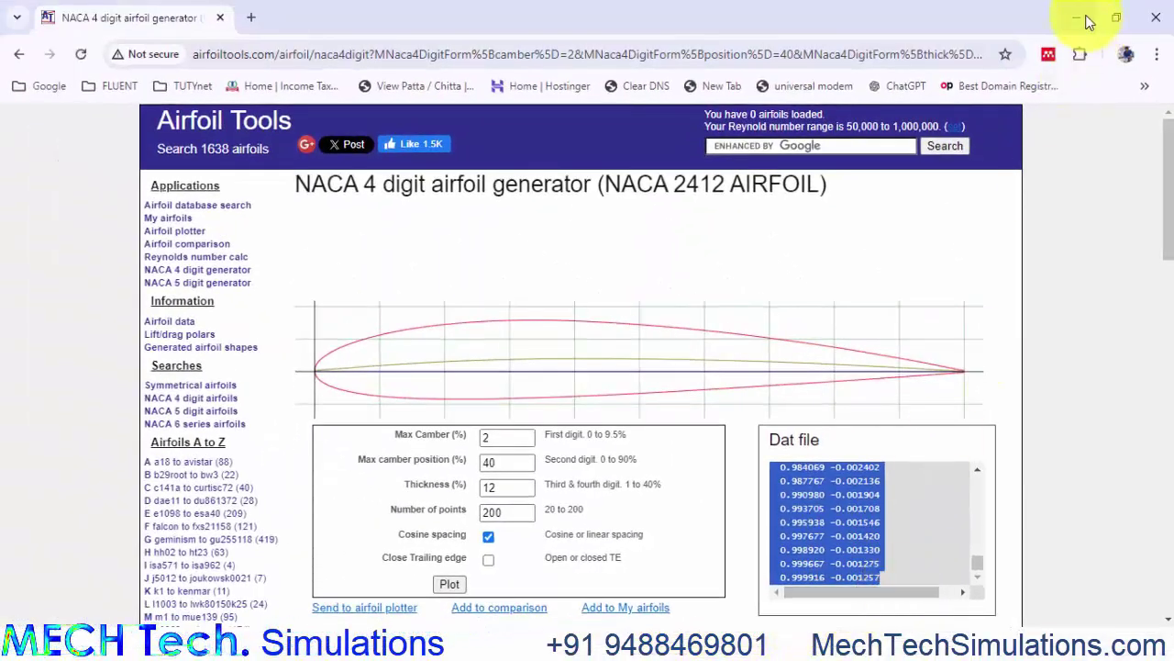
Minimize the browser, open data.txt from the desktop, scroll its point rows, then close Notepad.
{"action": "left_click", "coordinate": [1083, 18]}
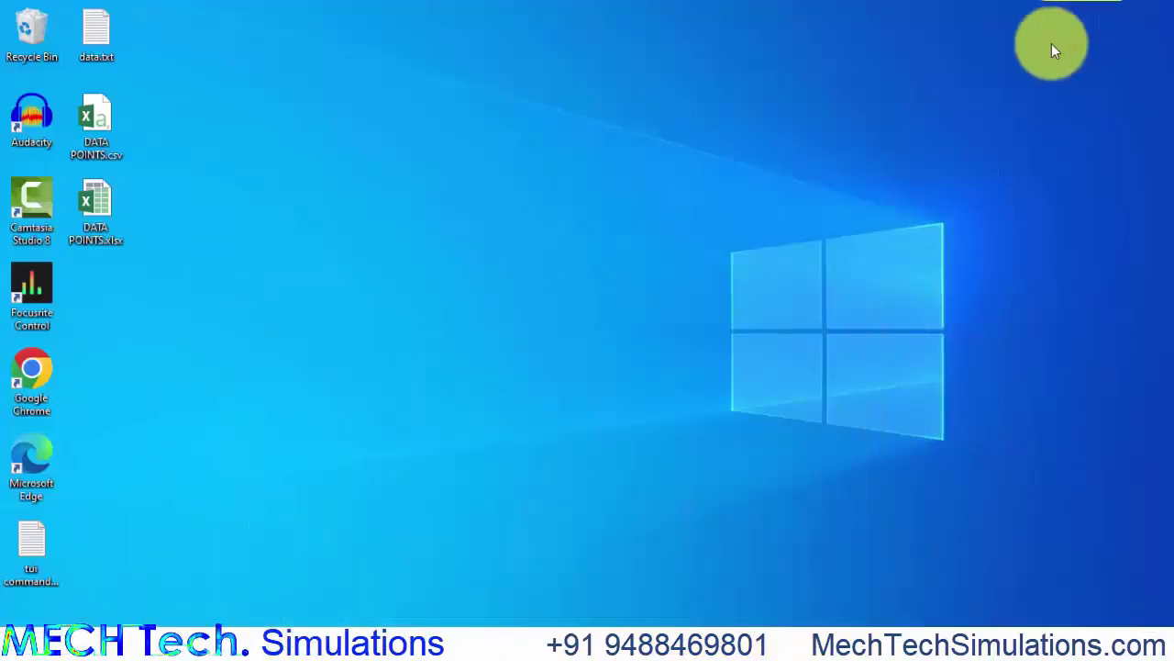
{"action": "double_click", "coordinate": [97, 30]}
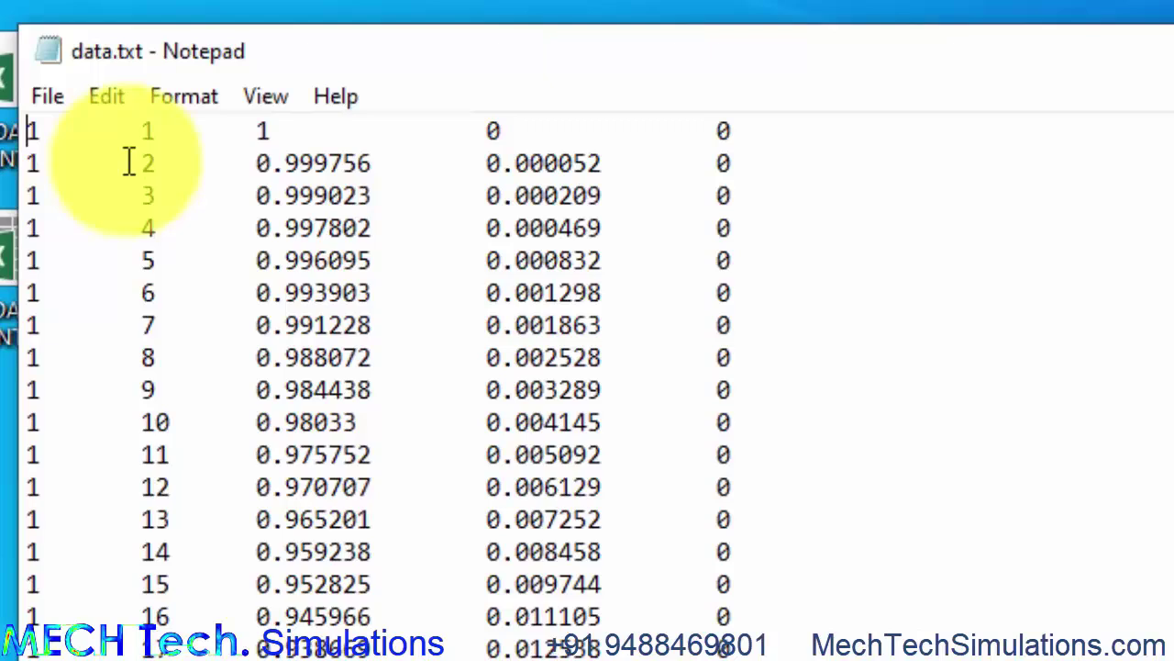
{"action": "left_click_drag", "start_coordinate": [160, 230], "coordinate": [183, 320]}
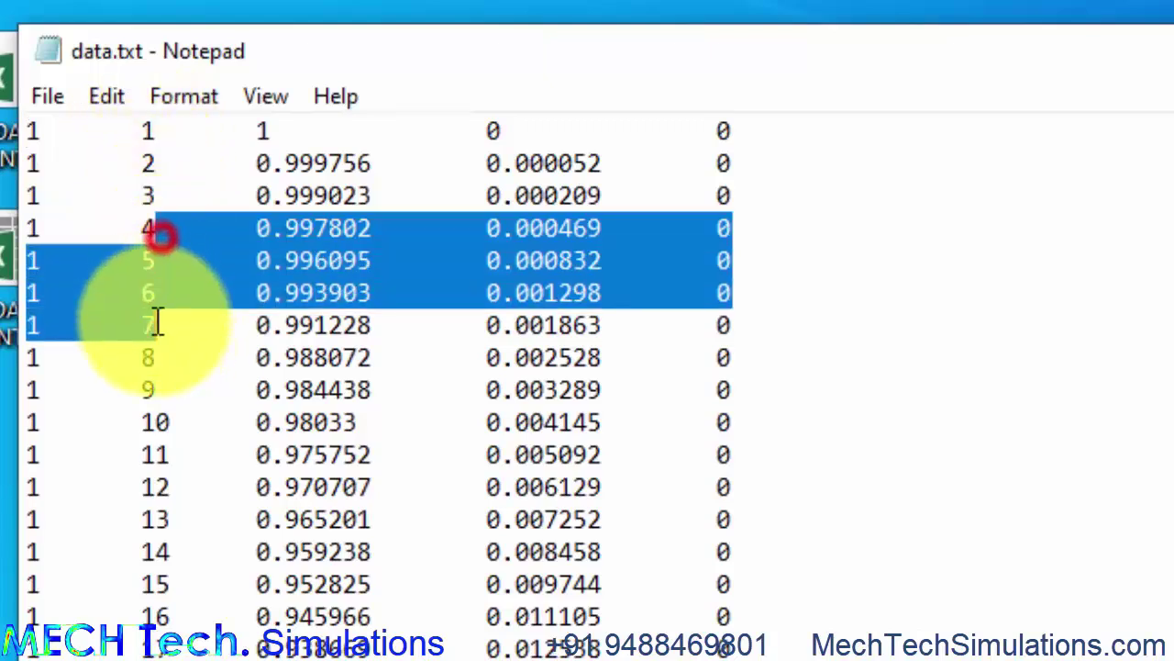
{"action": "left_click", "coordinate": [328, 260]}
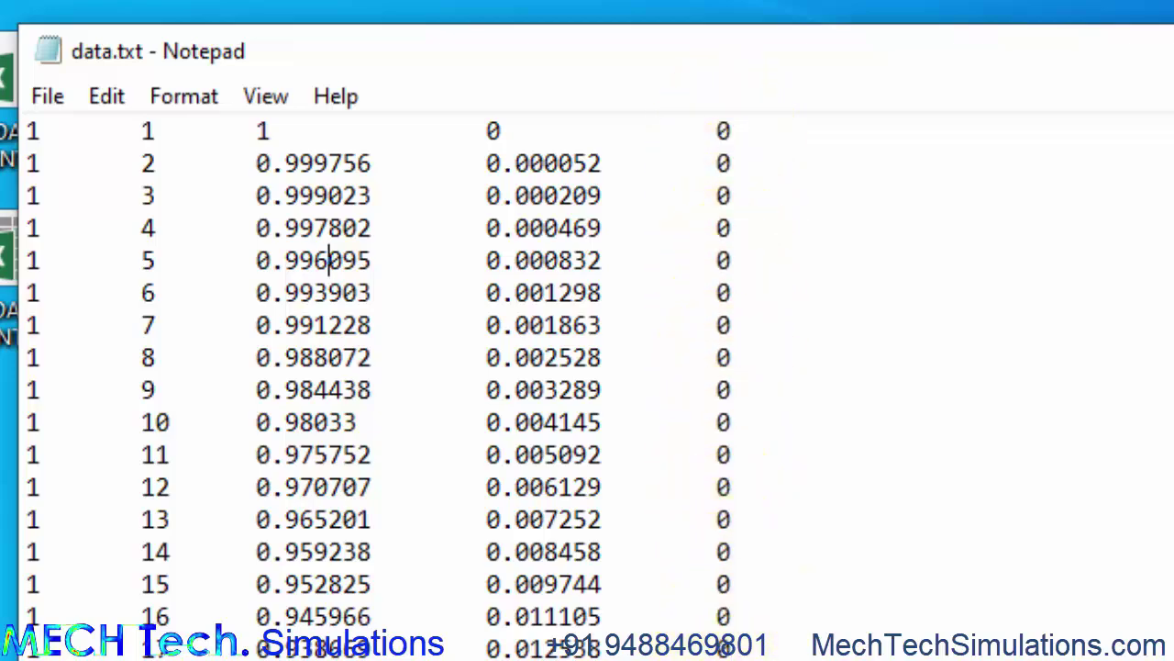
{"action": "scroll", "coordinate": [587, 367], "scroll_direction": "down", "scroll_amount": 12}
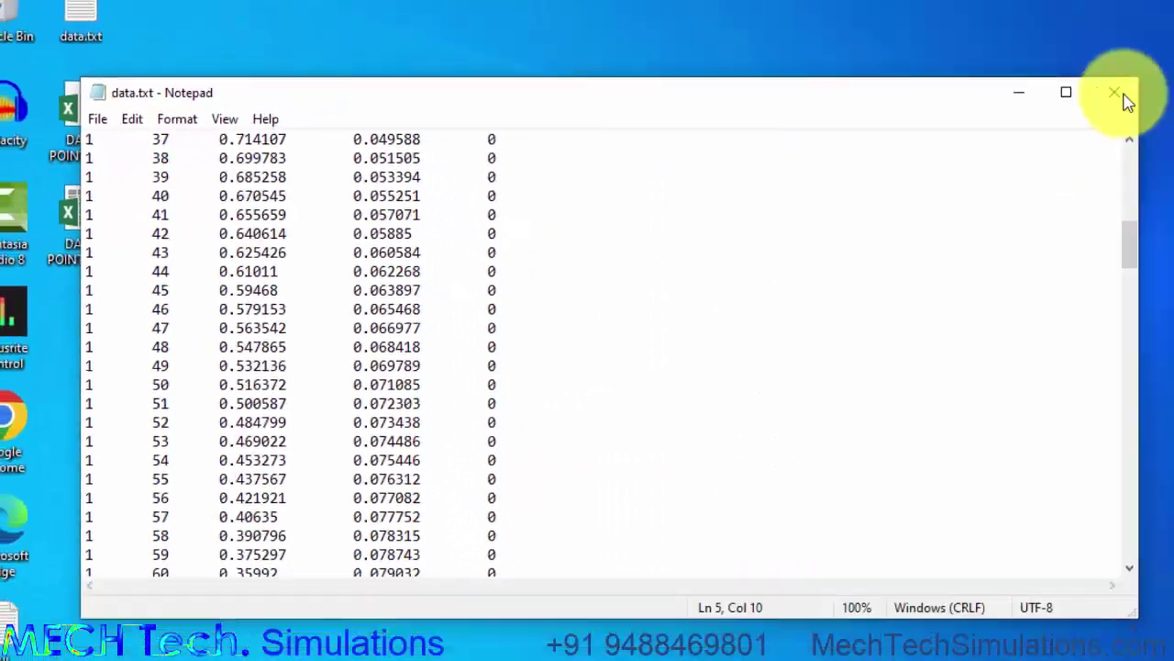
{"action": "left_click", "coordinate": [953, 104]}
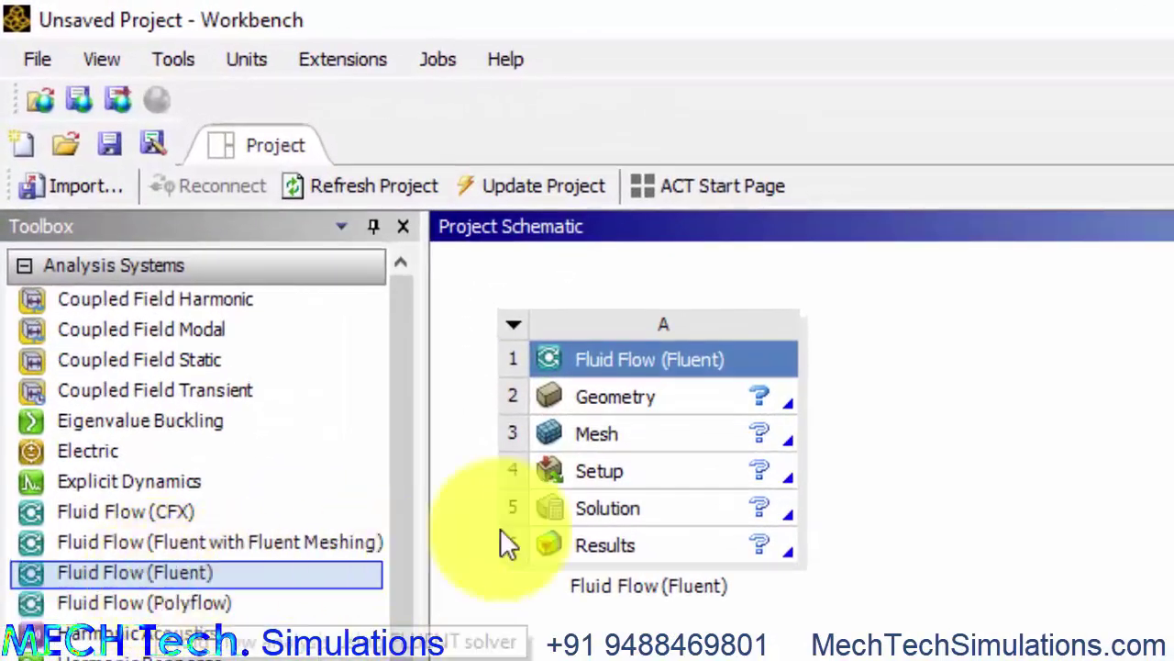
Switch the Geometry cell's Analysis Type from 3D to 2D in its Properties.
{"action": "left_click", "coordinate": [703, 396]}
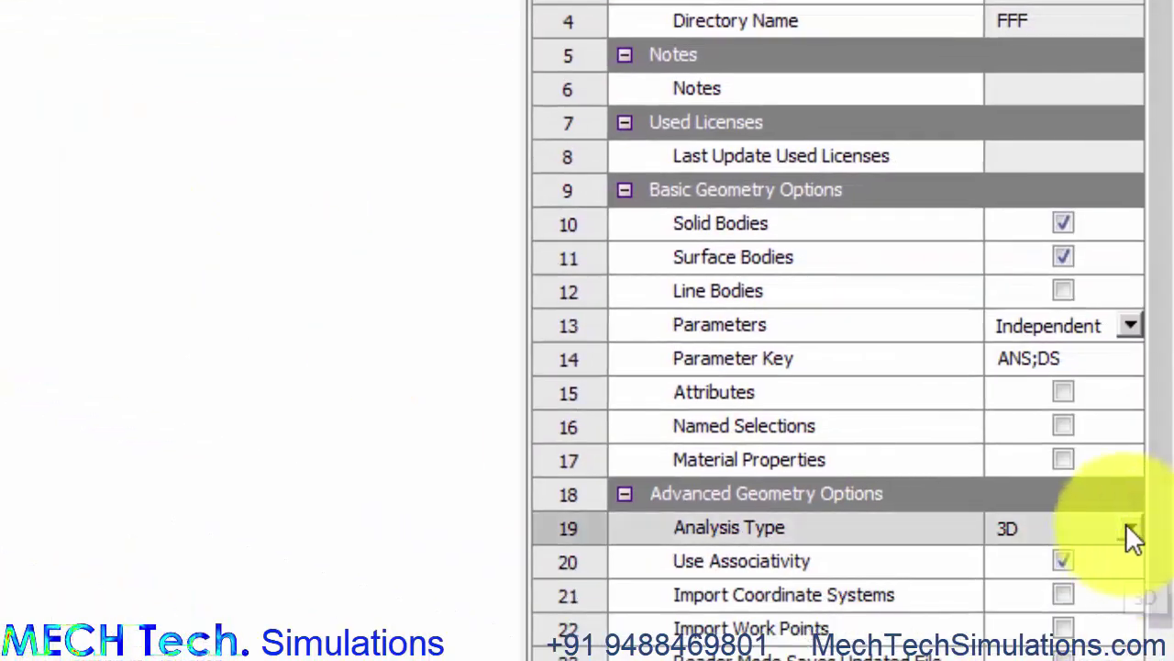
{"action": "left_click", "coordinate": [1131, 531]}
{"action": "left_click", "coordinate": [1049, 581]}
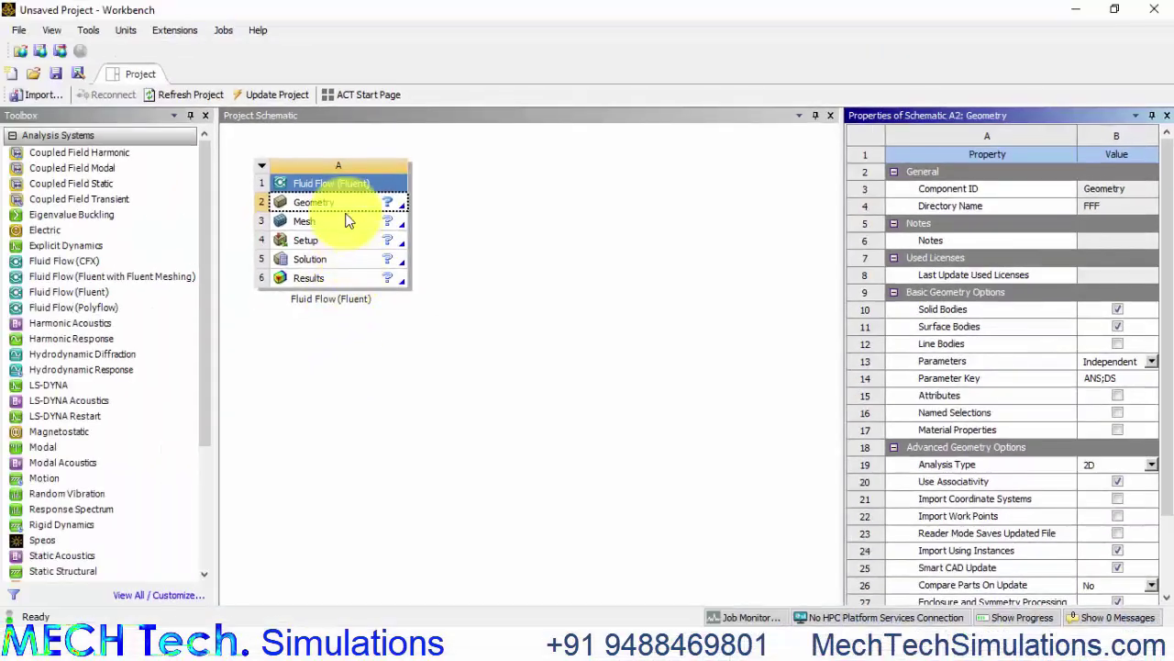
{"action": "left_click", "coordinate": [343, 201]}
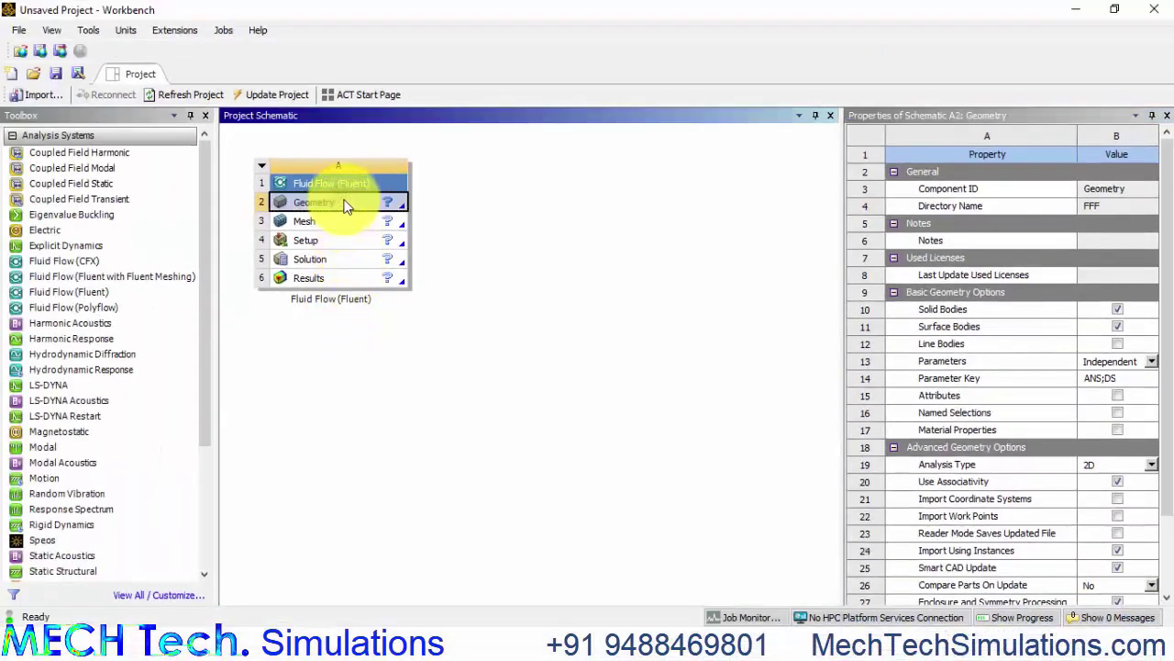
{"action": "right_click", "coordinate": [347, 204]}
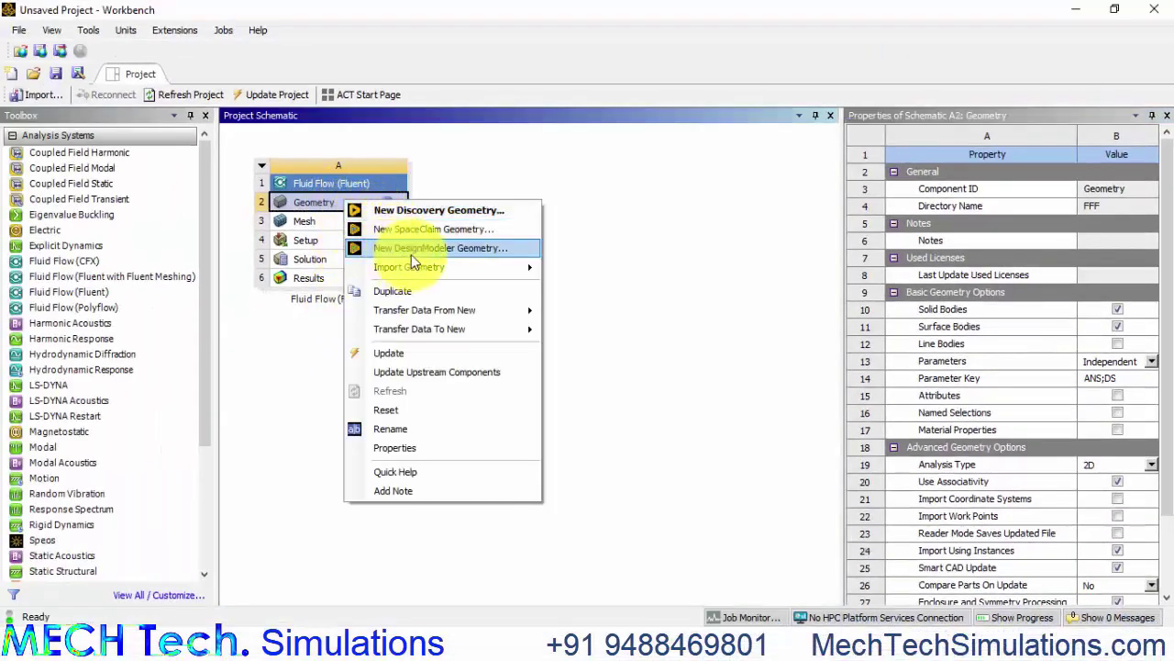
Start new DesignModeler geometry and build a 3D Curve from data.txt, then inspect the trailing edge.
{"action": "left_click", "coordinate": [417, 249]}
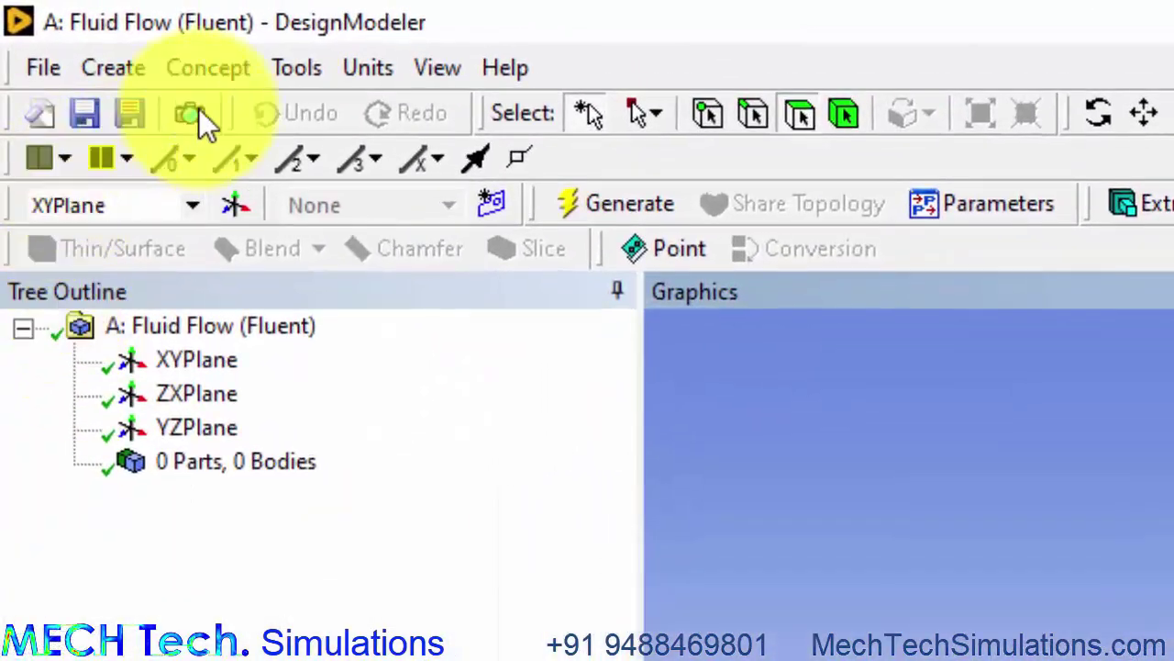
{"action": "left_click", "coordinate": [167, 41]}
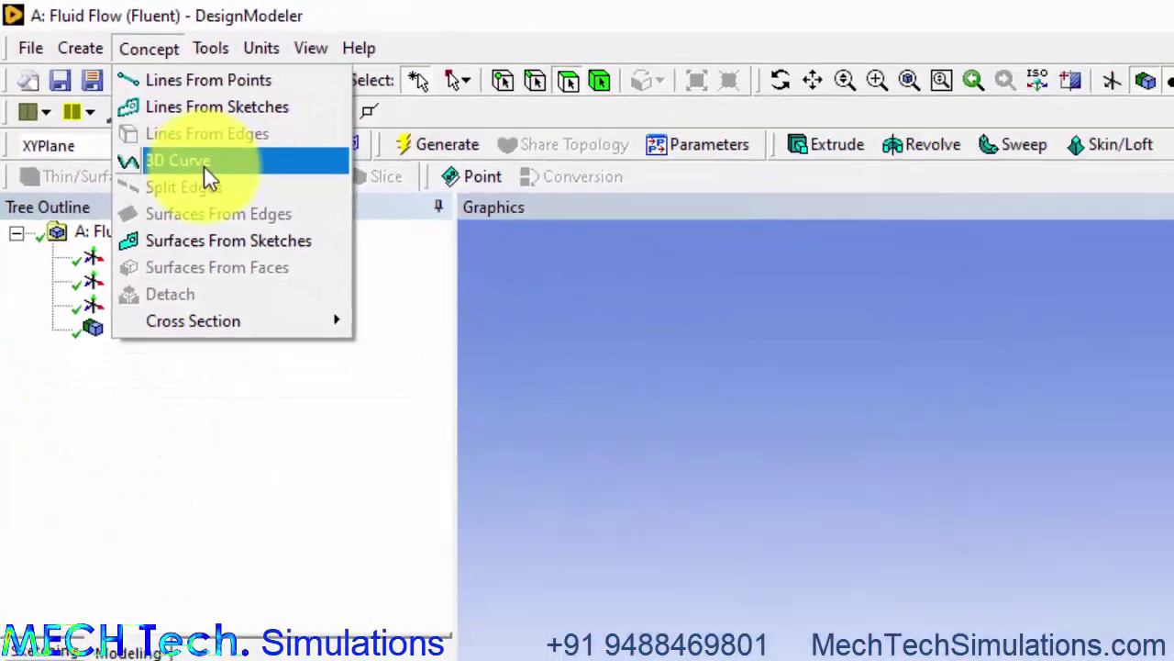
{"action": "left_click", "coordinate": [238, 226]}
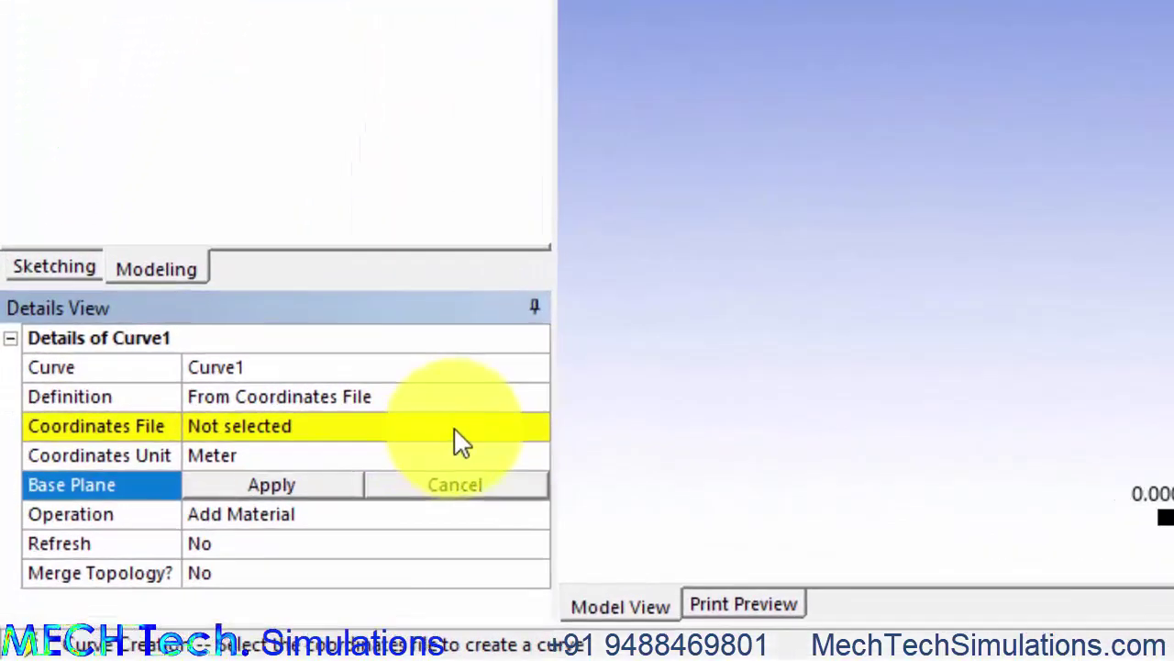
{"action": "left_click", "coordinate": [241, 502]}
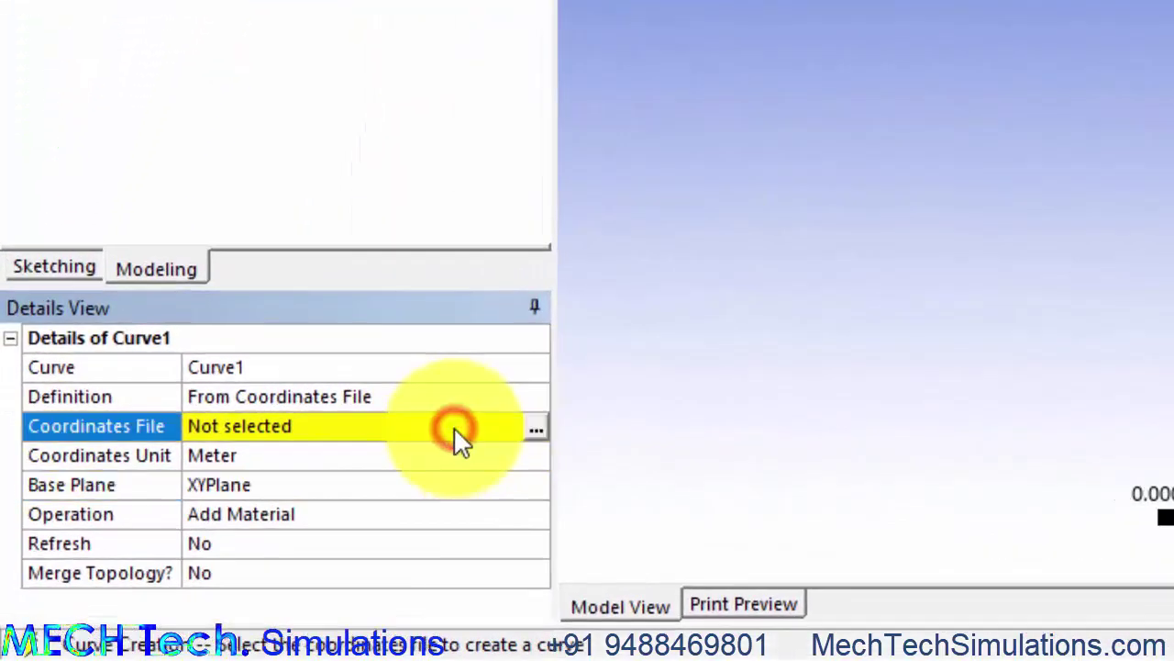
{"action": "left_click", "coordinate": [536, 428]}
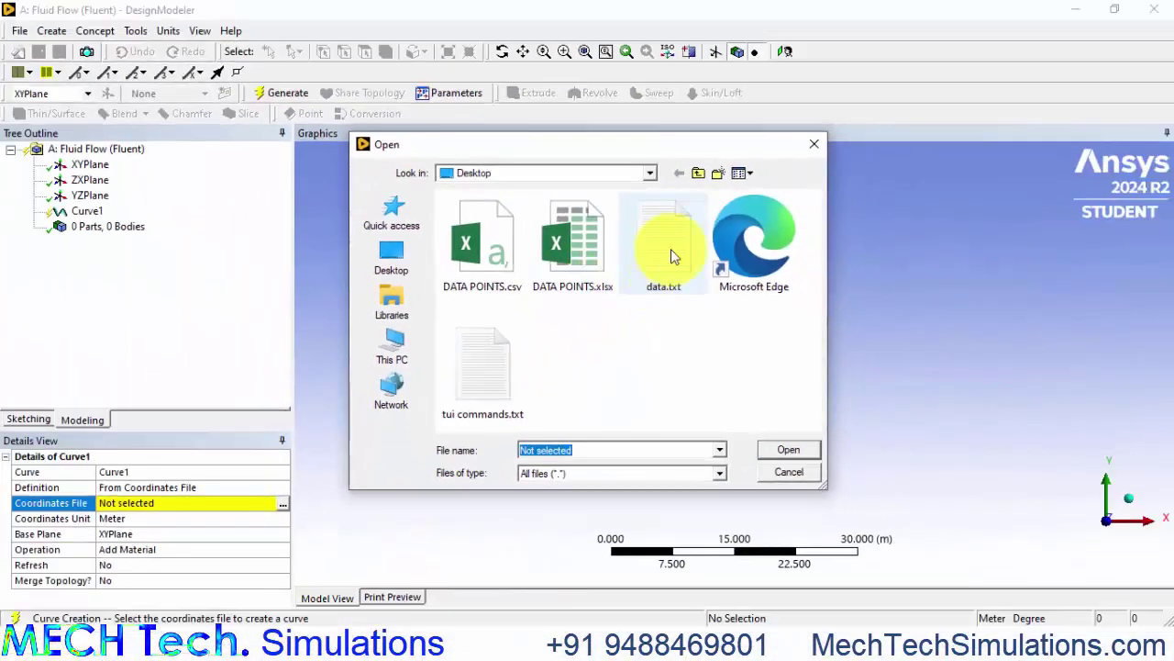
{"action": "double_click", "coordinate": [830, 178]}
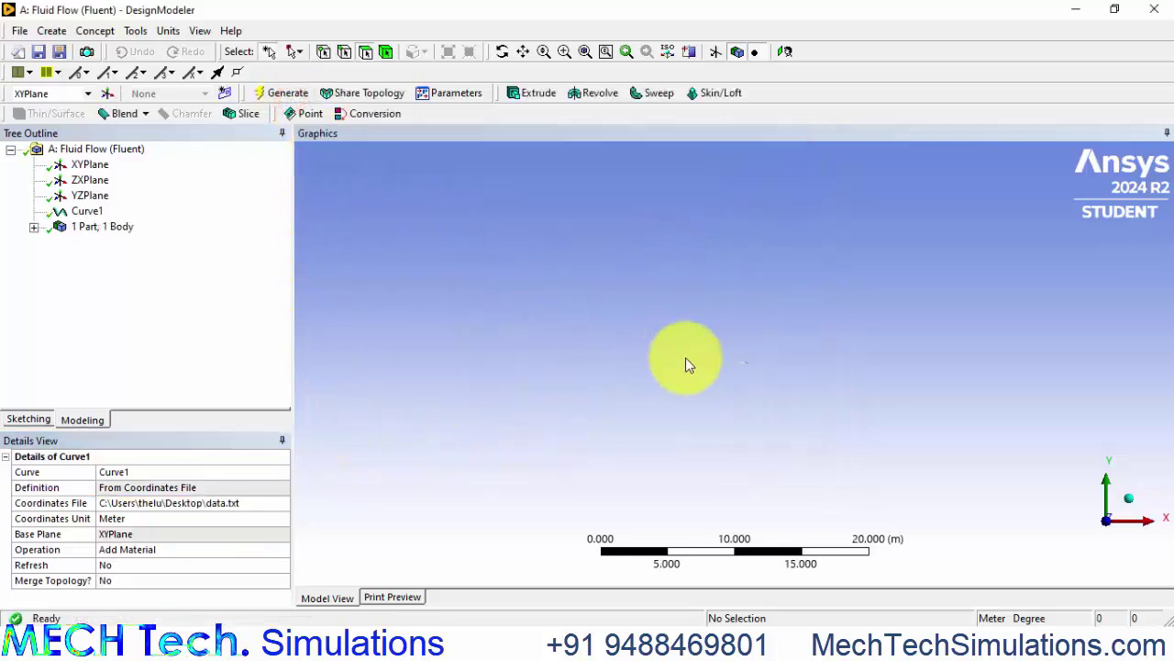
{"action": "scroll", "coordinate": [726, 348], "scroll_direction": "up", "scroll_amount": 10}
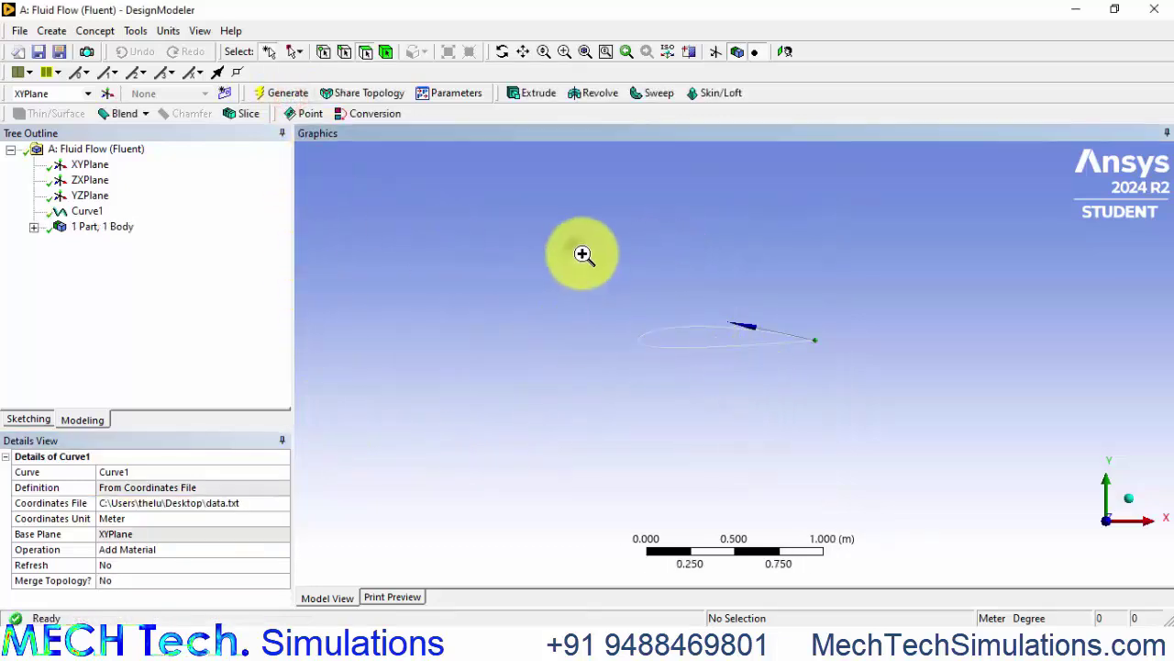
{"action": "left_click_drag", "start_coordinate": [586, 256], "coordinate": [839, 382]}
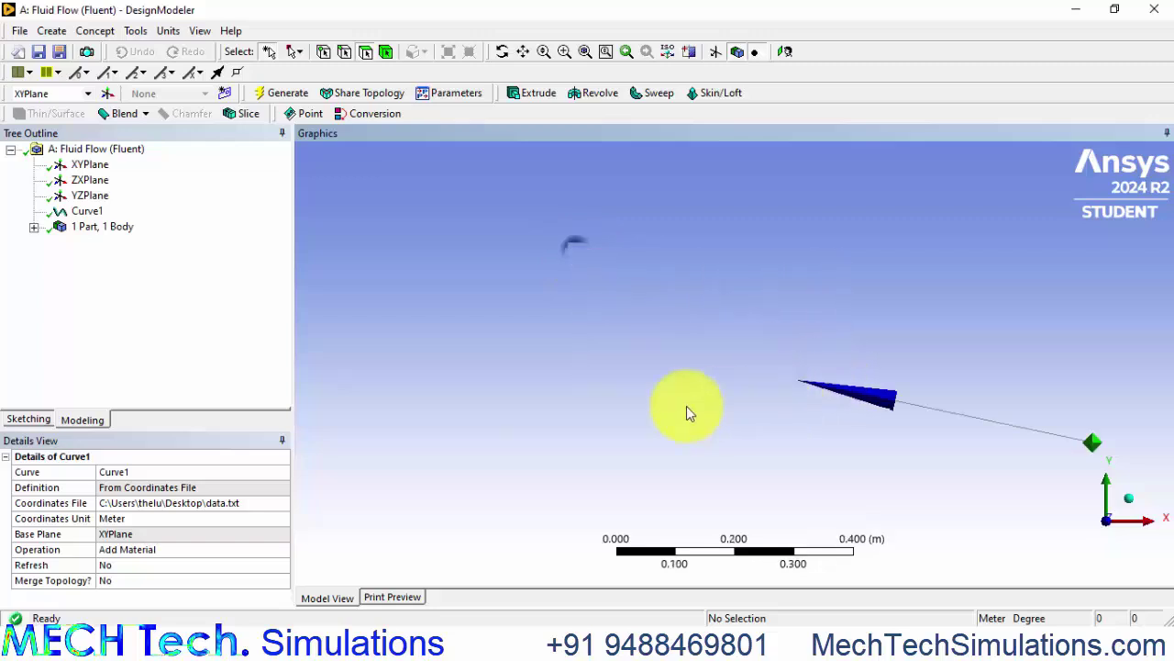
{"action": "scroll", "coordinate": [551, 427], "scroll_direction": "down", "scroll_amount": 3}
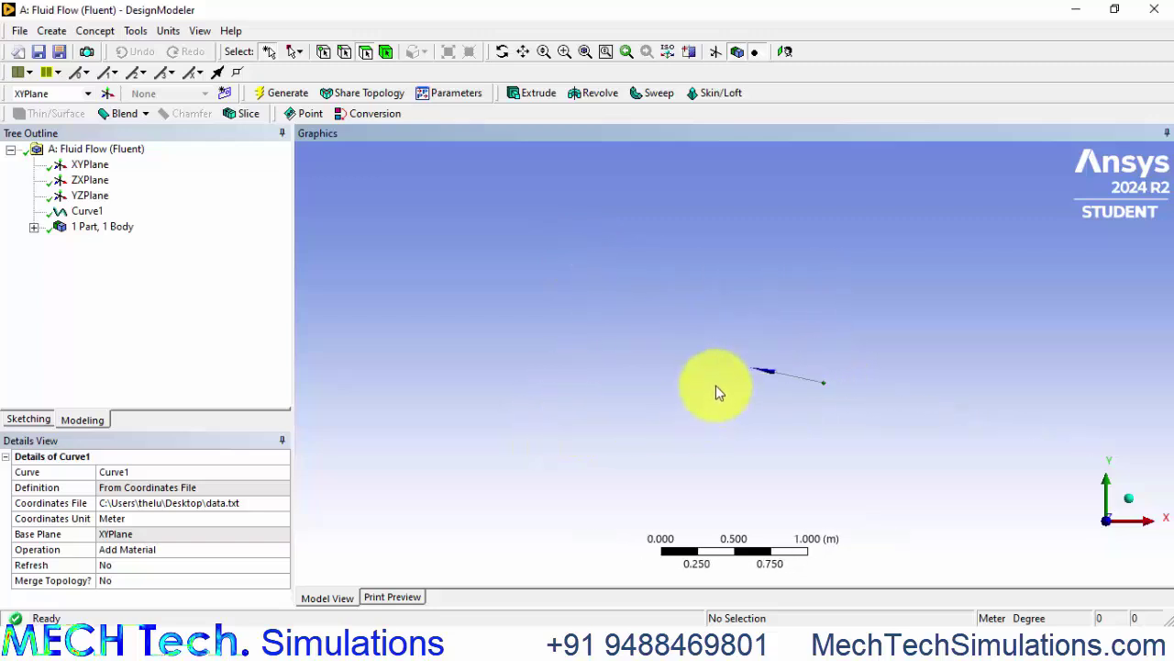
Generate Surf1 from the airfoil curve edge using Surfaces From Edges.
{"action": "left_click", "coordinate": [93, 31]}
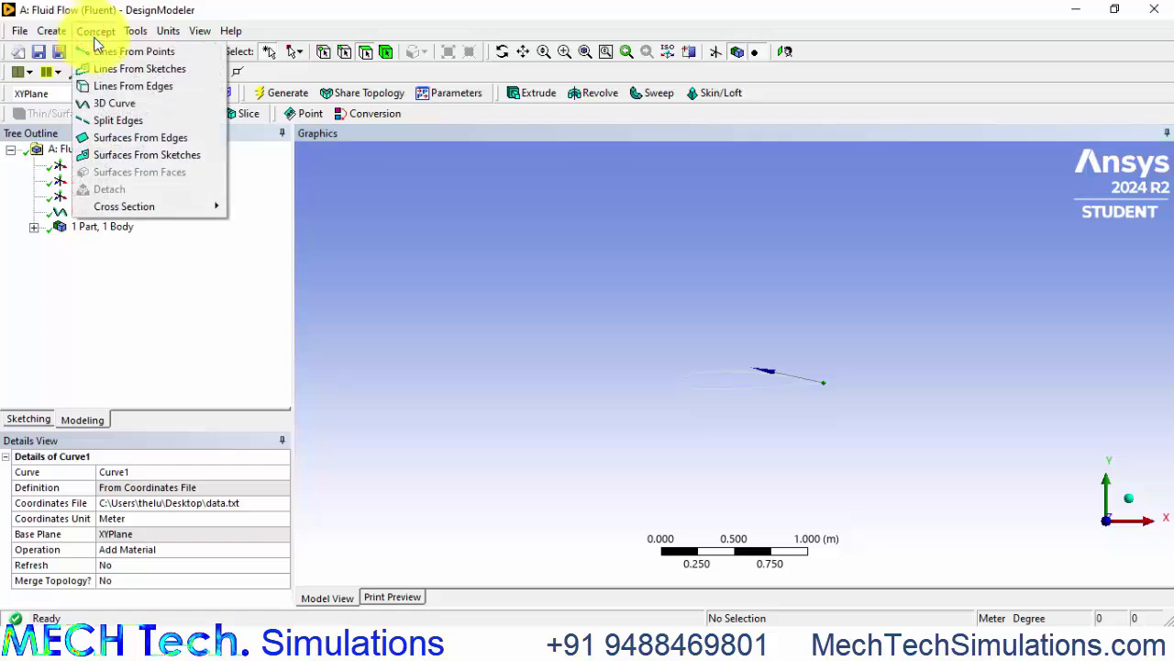
{"action": "left_click", "coordinate": [140, 138]}
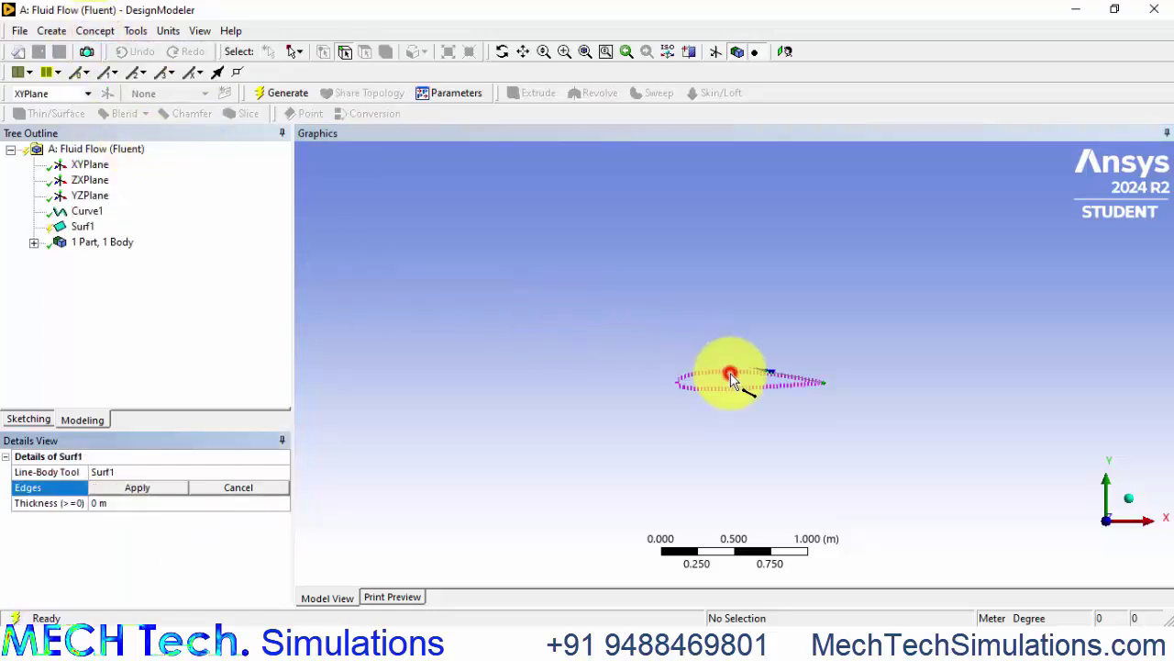
{"action": "left_click", "coordinate": [731, 379]}
{"action": "left_click", "coordinate": [138, 488]}
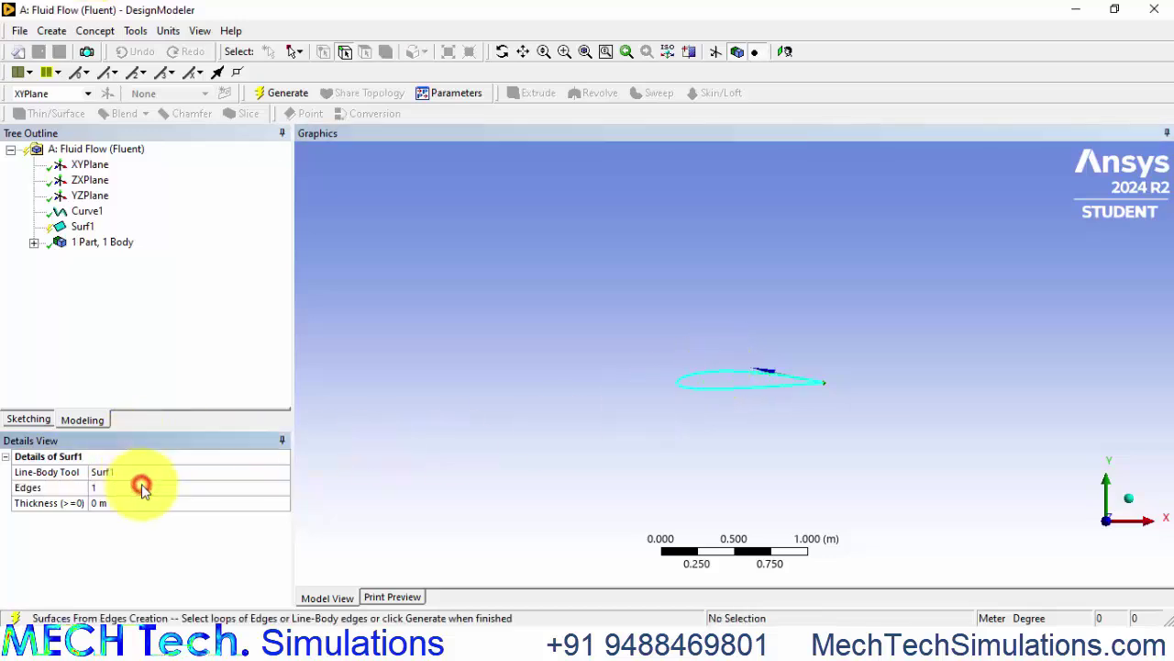
{"action": "left_click", "coordinate": [281, 94]}
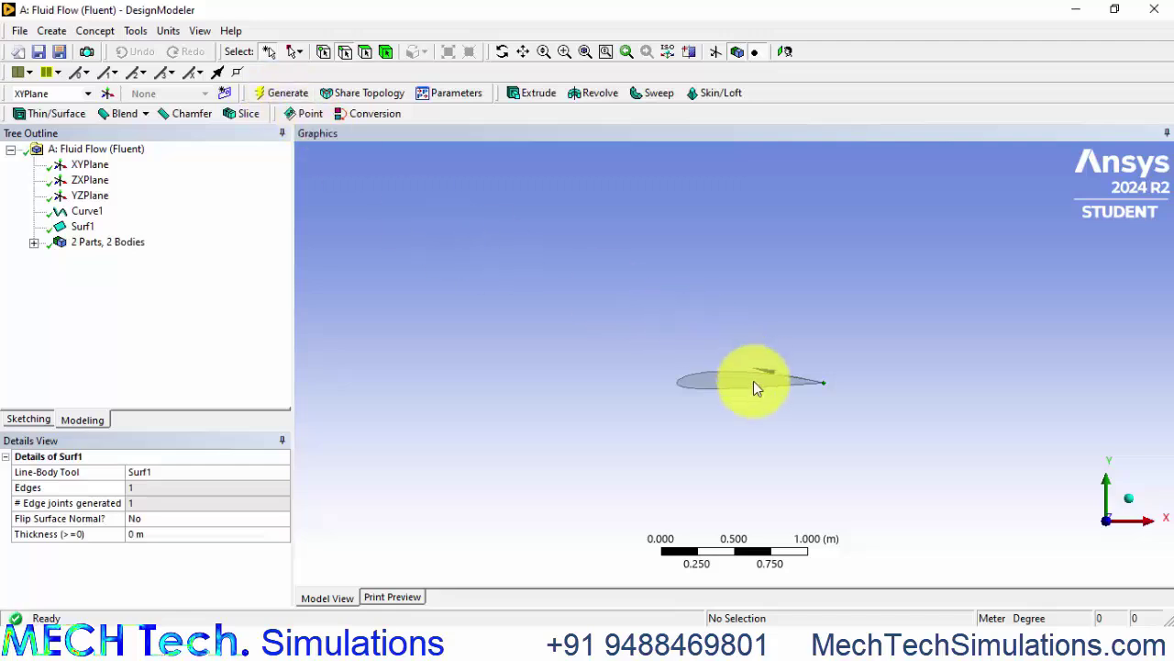
{"action": "scroll", "coordinate": [753, 381], "scroll_direction": "up", "scroll_amount": 8}
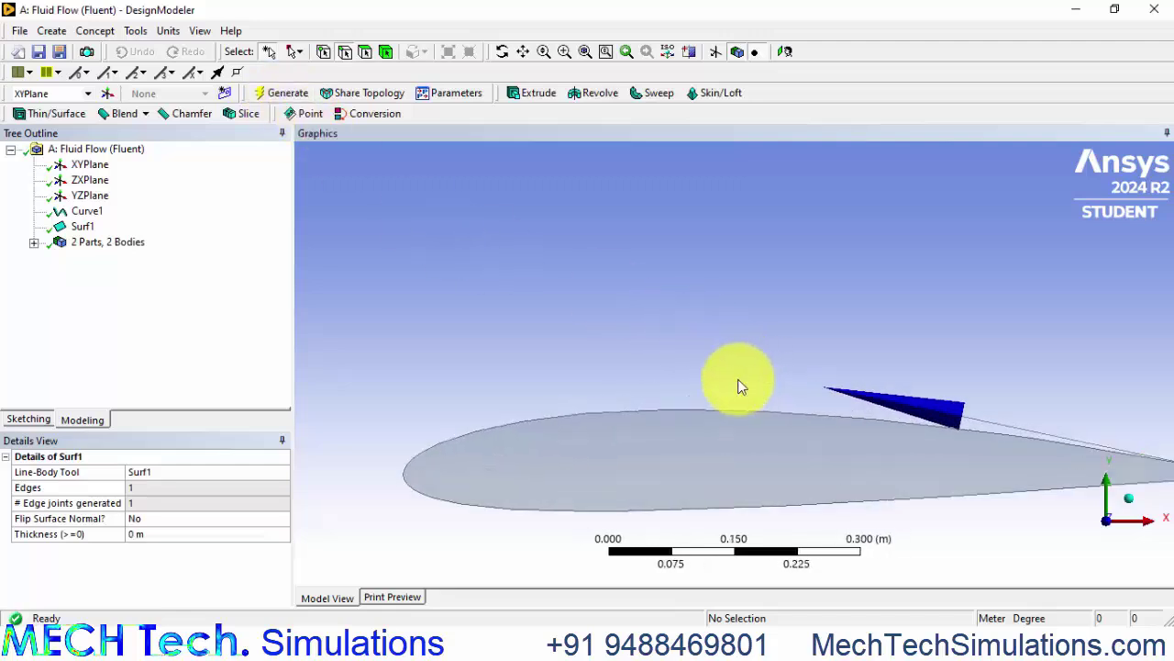
{"action": "scroll", "coordinate": [740, 384], "scroll_direction": "down", "scroll_amount": 3}
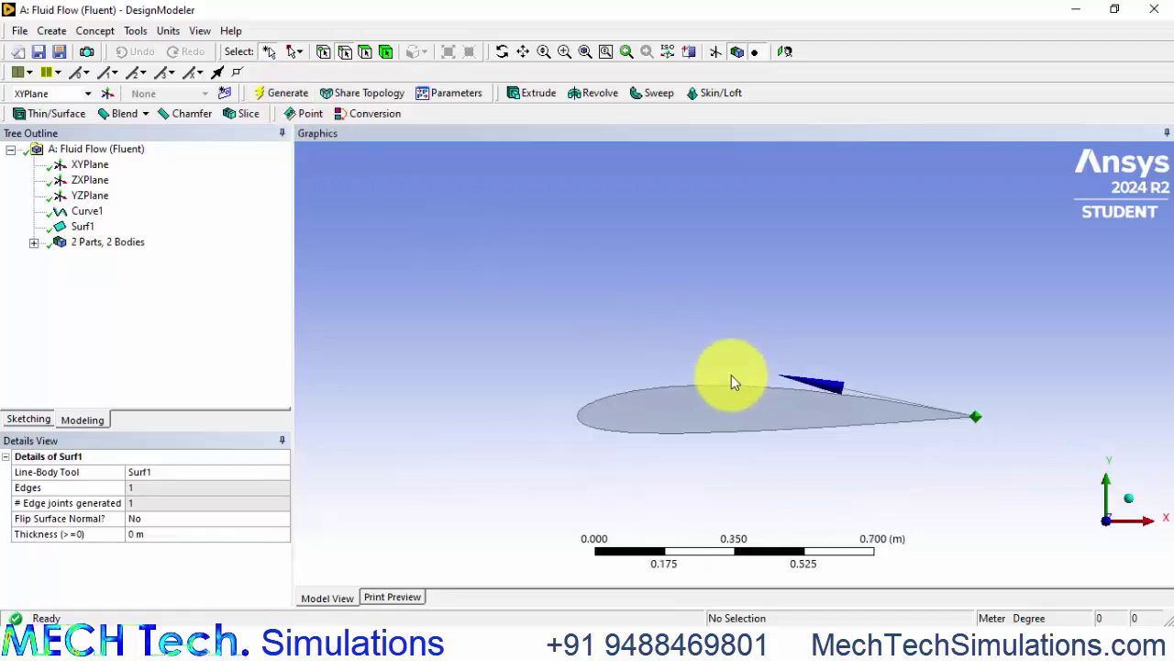
{"action": "scroll", "coordinate": [688, 387], "scroll_direction": "up", "scroll_amount": 3}
{"action": "scroll", "coordinate": [688, 390], "scroll_direction": "down", "scroll_amount": 10}
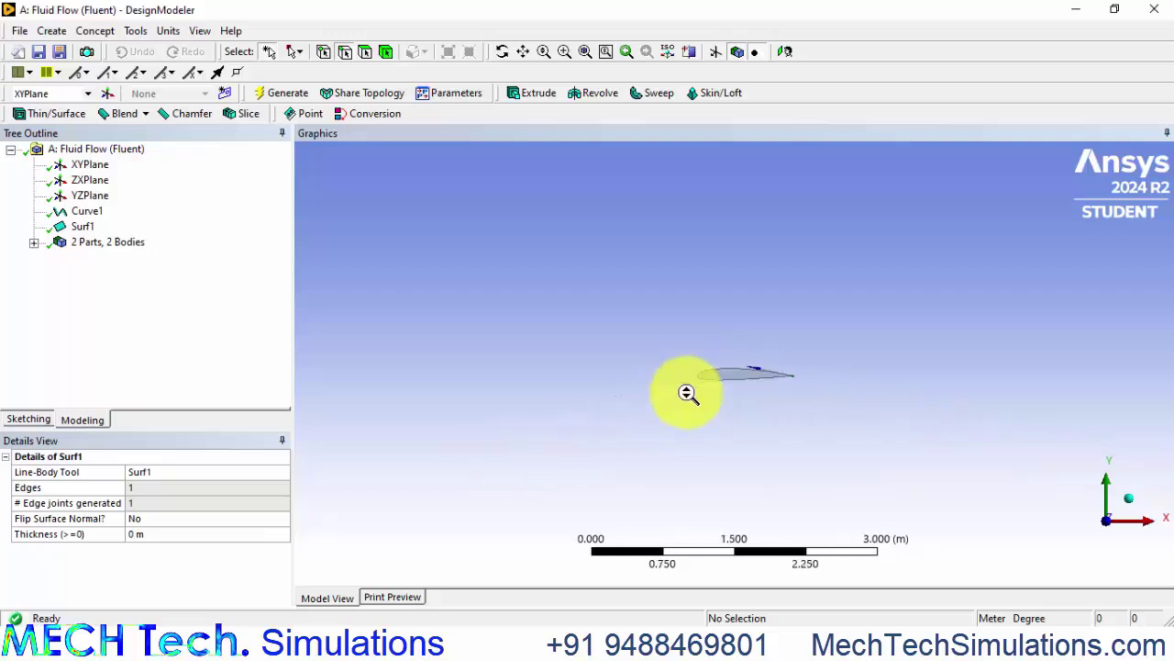
{"action": "scroll", "coordinate": [687, 392], "scroll_direction": "up", "scroll_amount": 4}
{"action": "scroll", "coordinate": [669, 397], "scroll_direction": "down", "scroll_amount": 4}
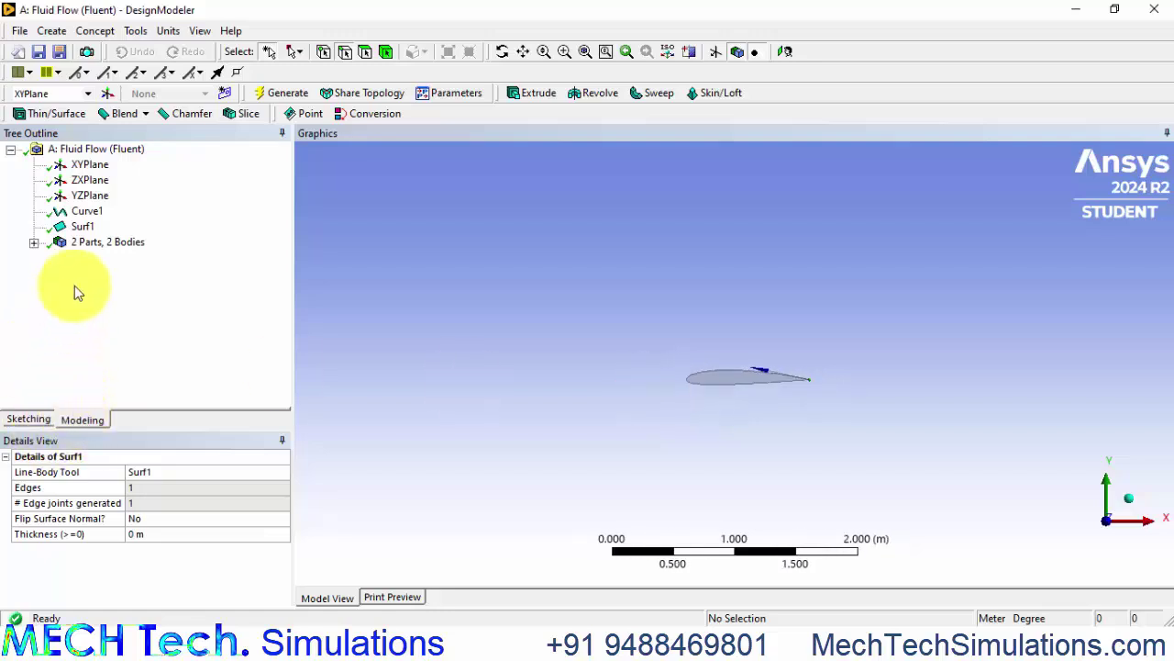
Sketch a rectangle enclosing the airfoil on the XYPlane.
{"action": "left_click", "coordinate": [86, 165]}
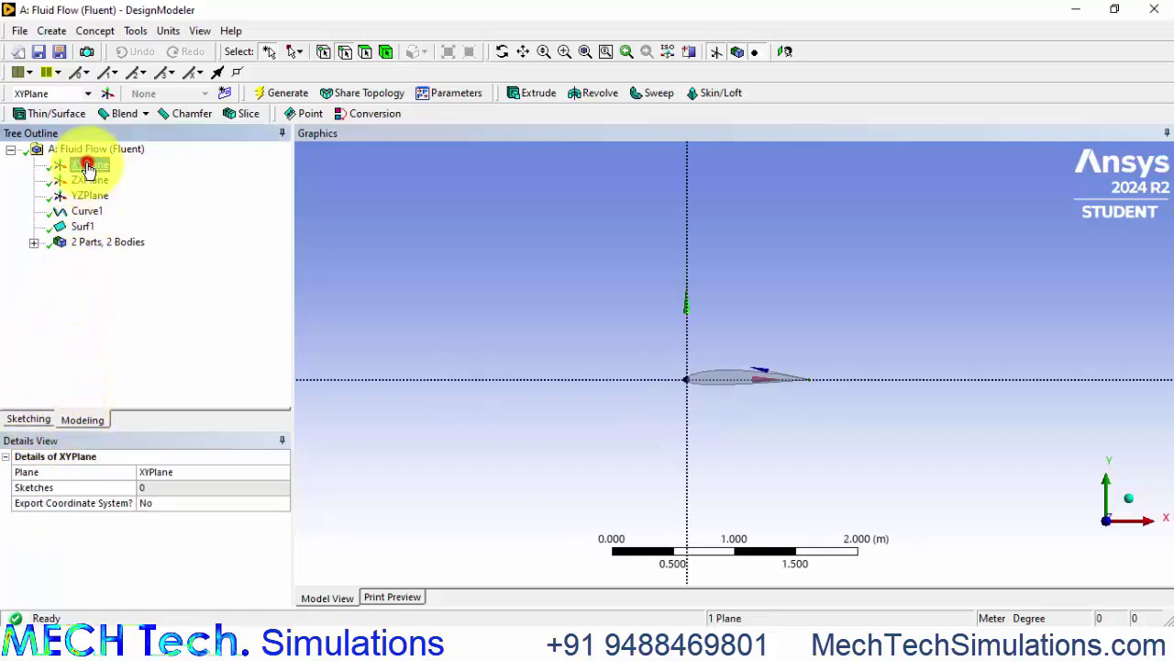
{"action": "left_click", "coordinate": [29, 418]}
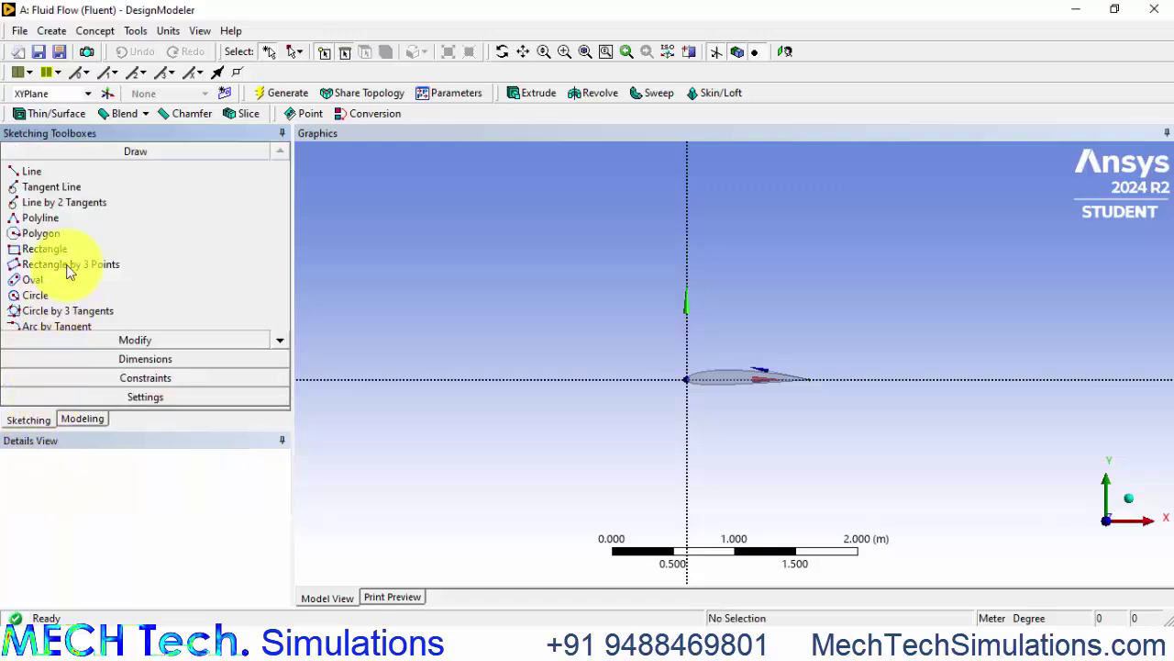
{"action": "left_click", "coordinate": [67, 249]}
{"action": "left_click_drag", "start_coordinate": [1070, 465], "coordinate": [611, 294]}
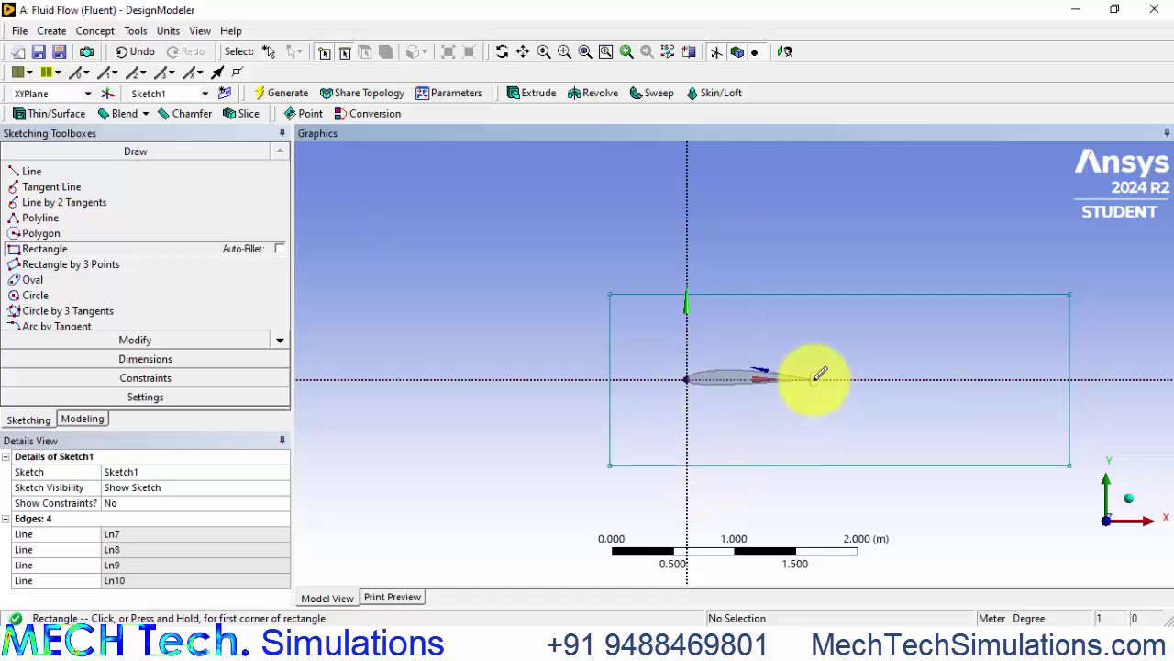
Dimension the rectangle vertically: V2 5 m to the bottom edge and V3 10 m height.
{"action": "left_click", "coordinate": [658, 465]}
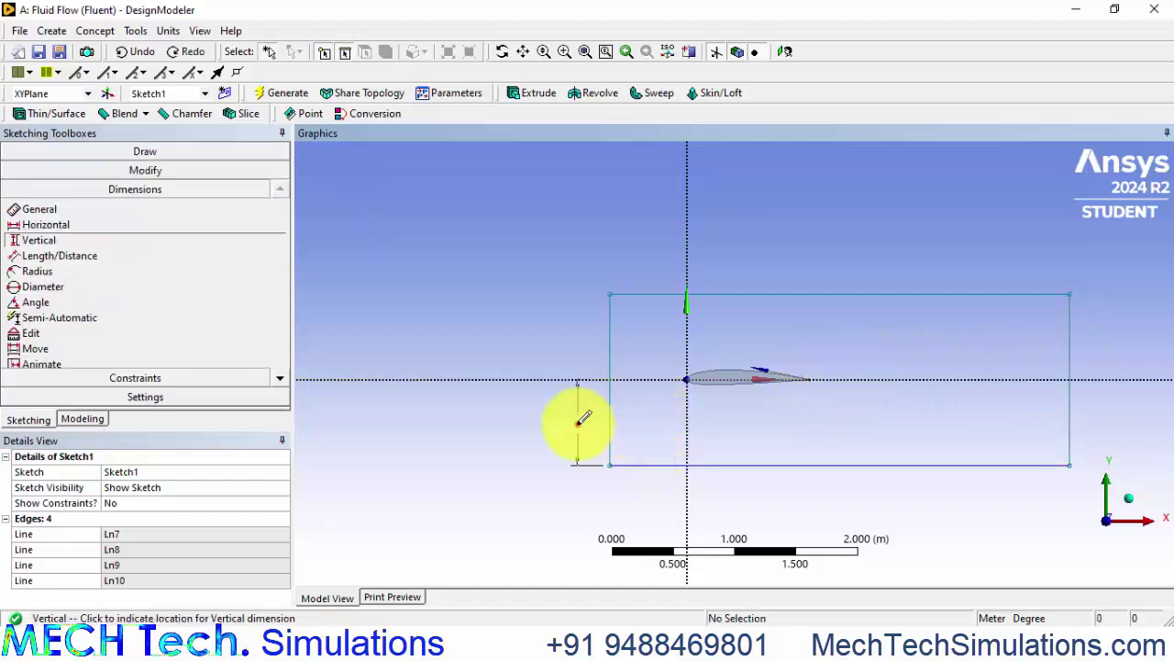
{"action": "left_click", "coordinate": [578, 422]}
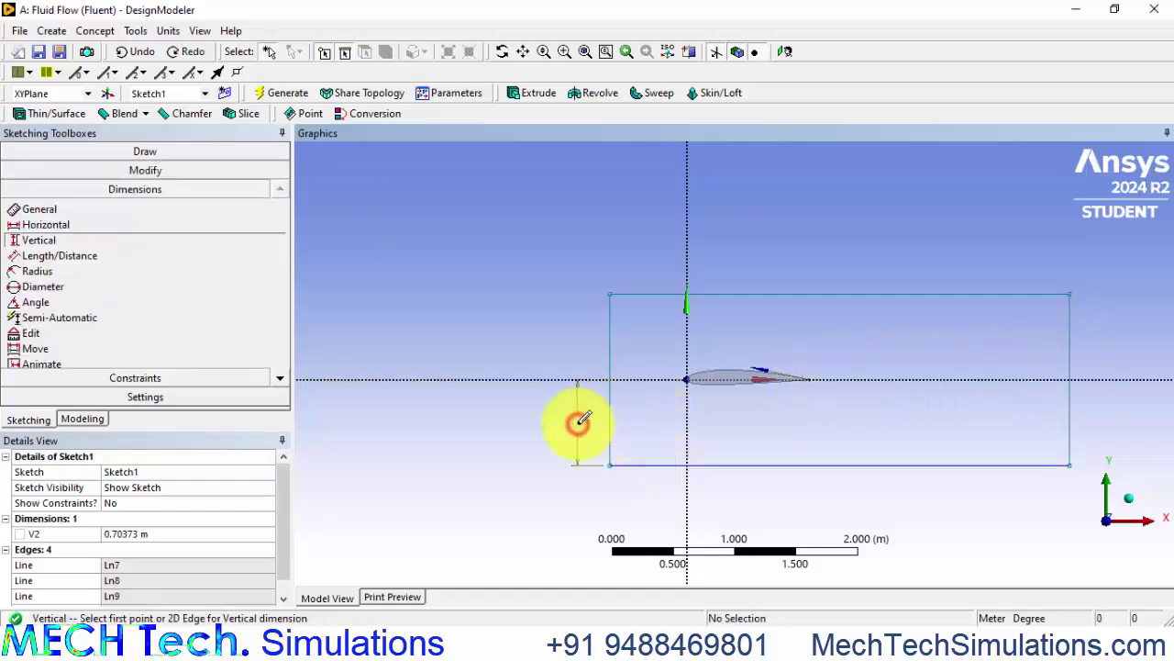
{"action": "left_click", "coordinate": [143, 534]}
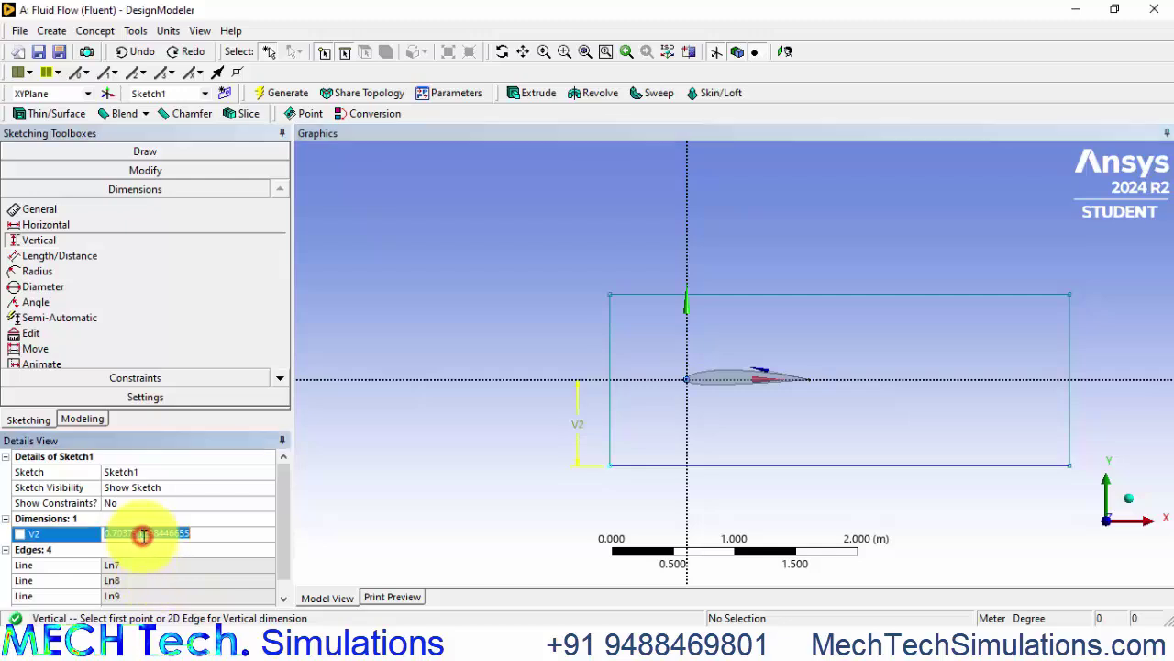
{"action": "key", "text": "Return"}
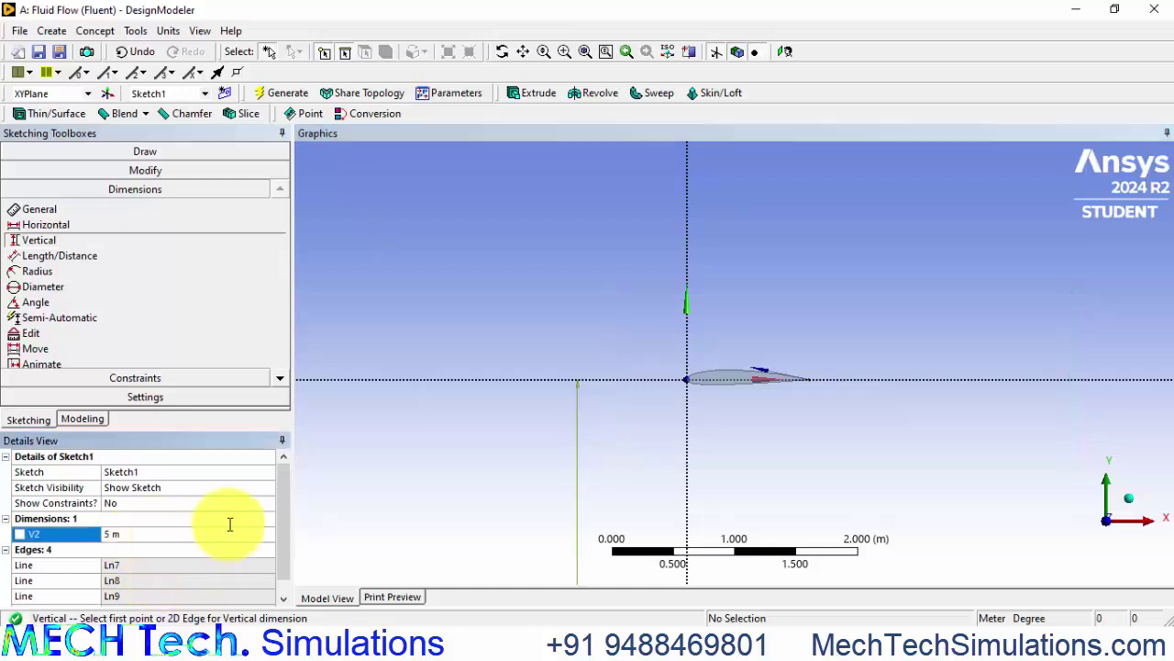
{"action": "scroll", "coordinate": [603, 446], "scroll_direction": "down", "scroll_amount": 5}
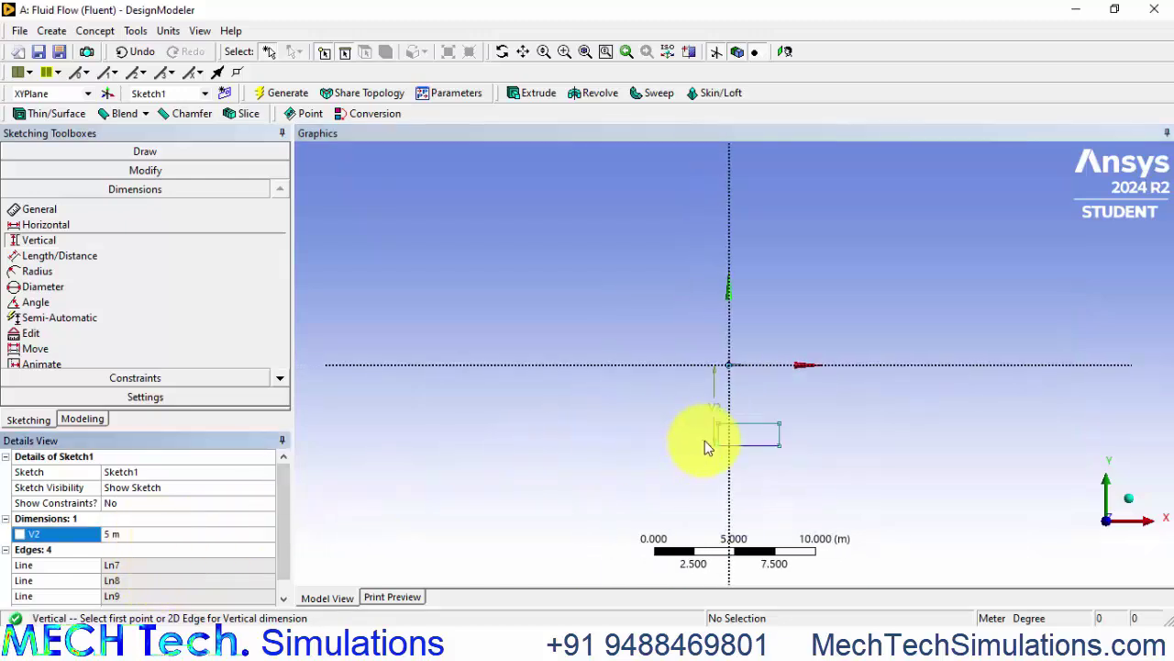
{"action": "scroll", "coordinate": [703, 442], "scroll_direction": "up", "scroll_amount": 1}
{"action": "scroll", "coordinate": [702, 482], "scroll_direction": "up", "scroll_amount": 2}
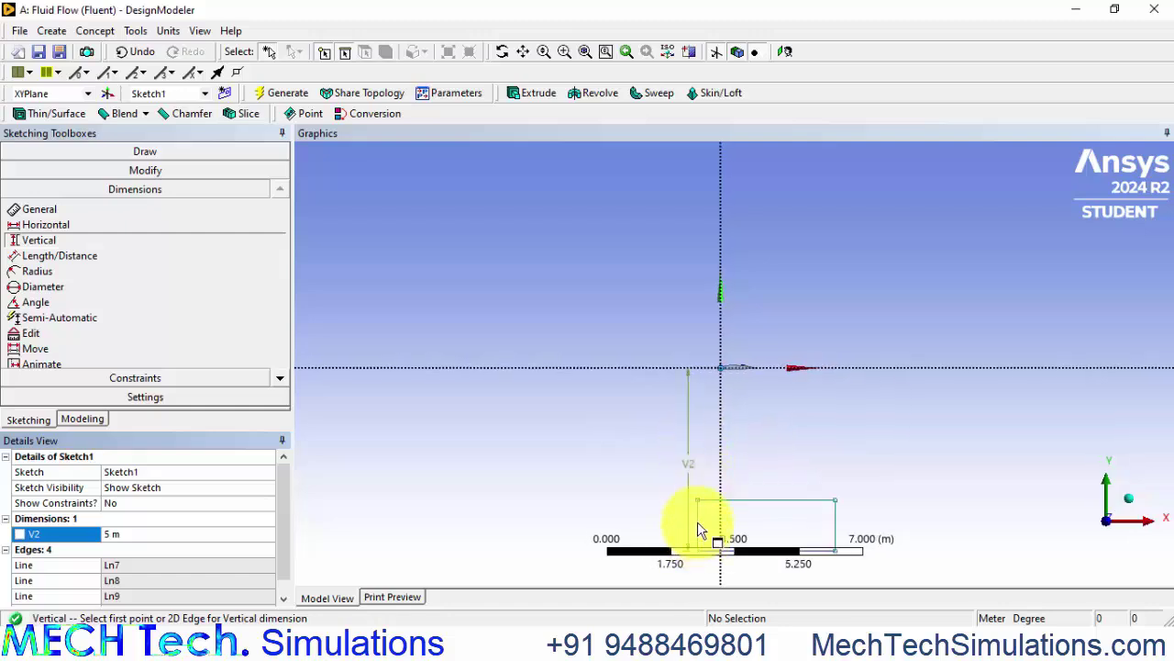
{"action": "left_click", "coordinate": [698, 527]}
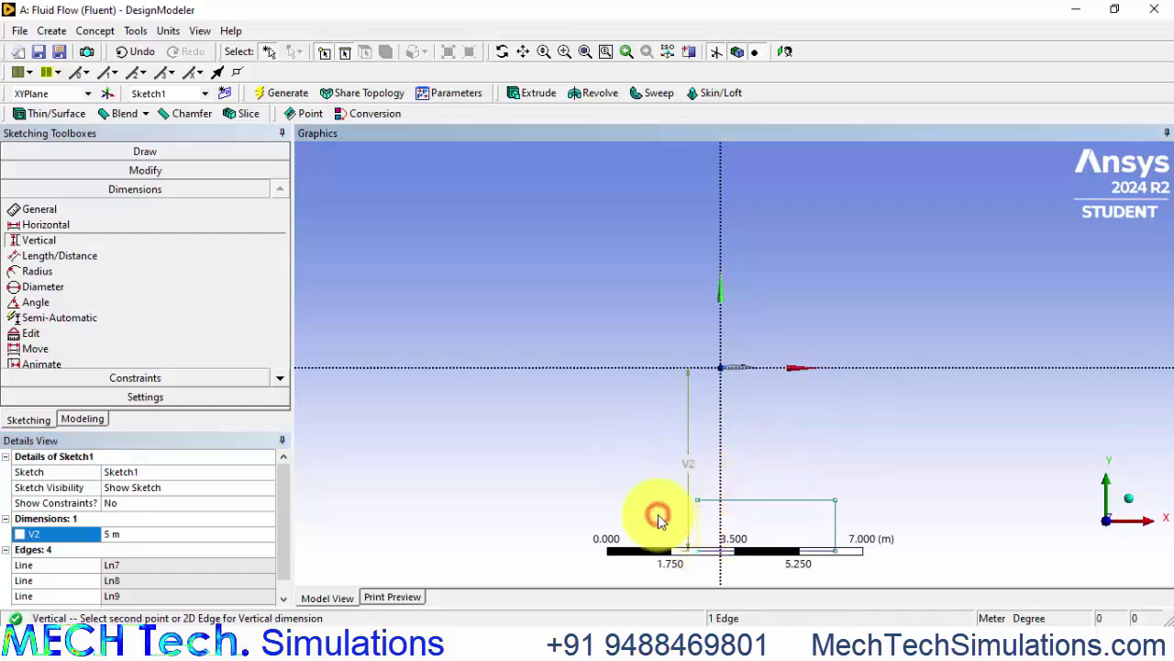
{"action": "left_click", "coordinate": [79, 211]}
{"action": "scroll", "coordinate": [682, 493], "scroll_direction": "down", "scroll_amount": 2}
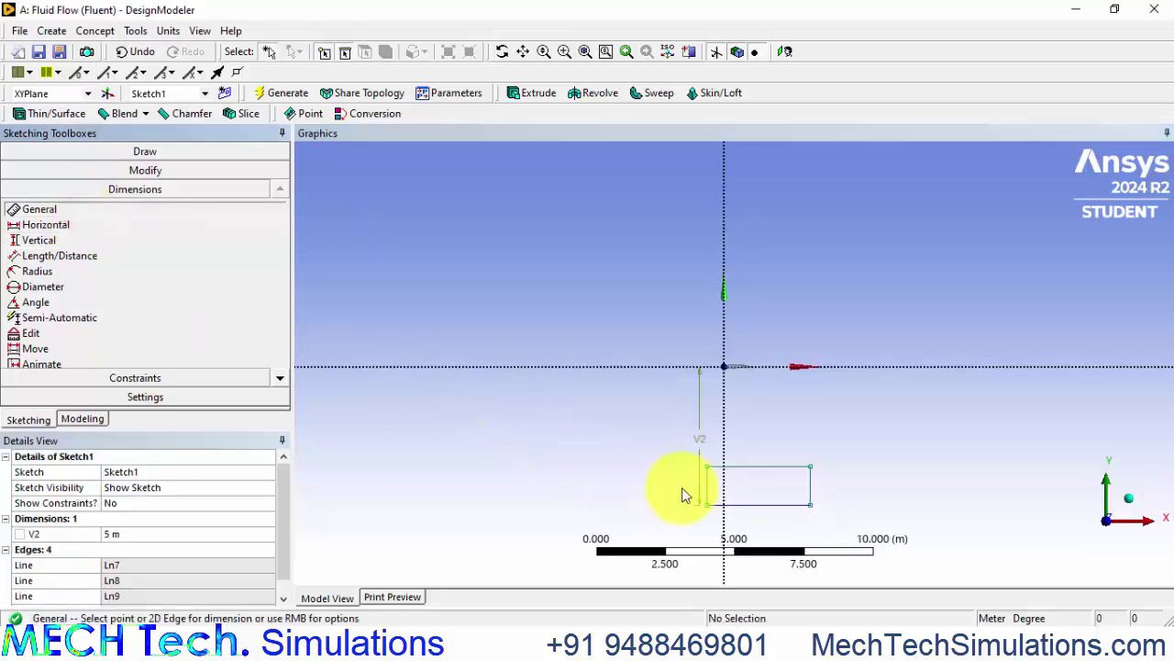
{"action": "left_click", "coordinate": [707, 487]}
{"action": "left_click", "coordinate": [669, 481]}
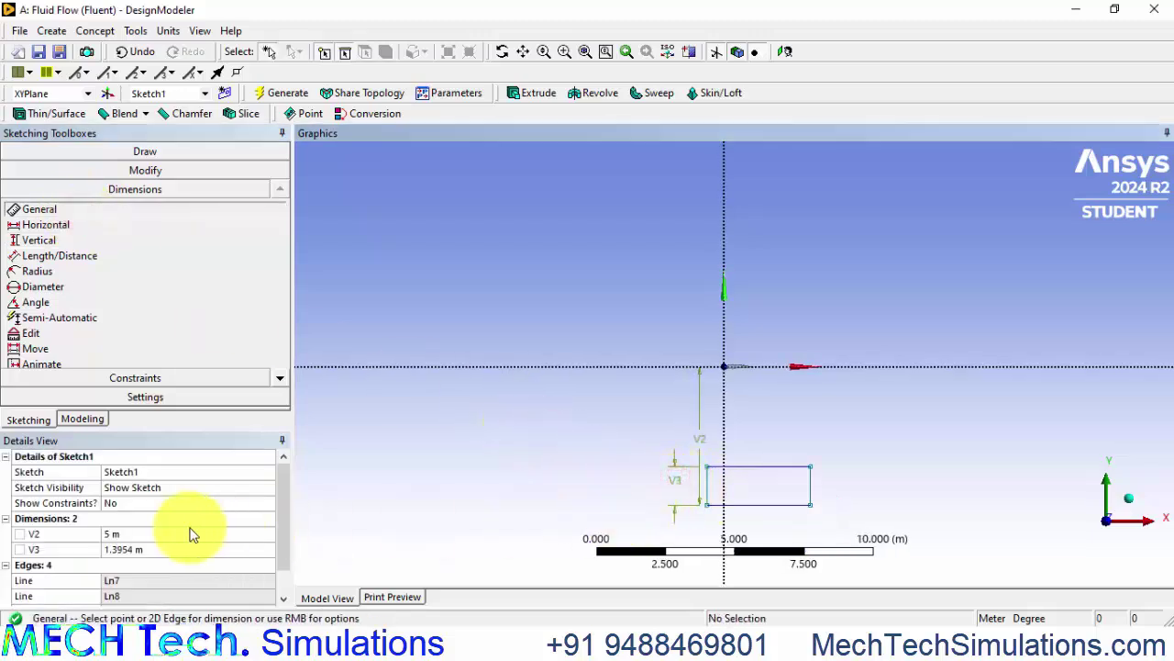
{"action": "left_click", "coordinate": [133, 550]}
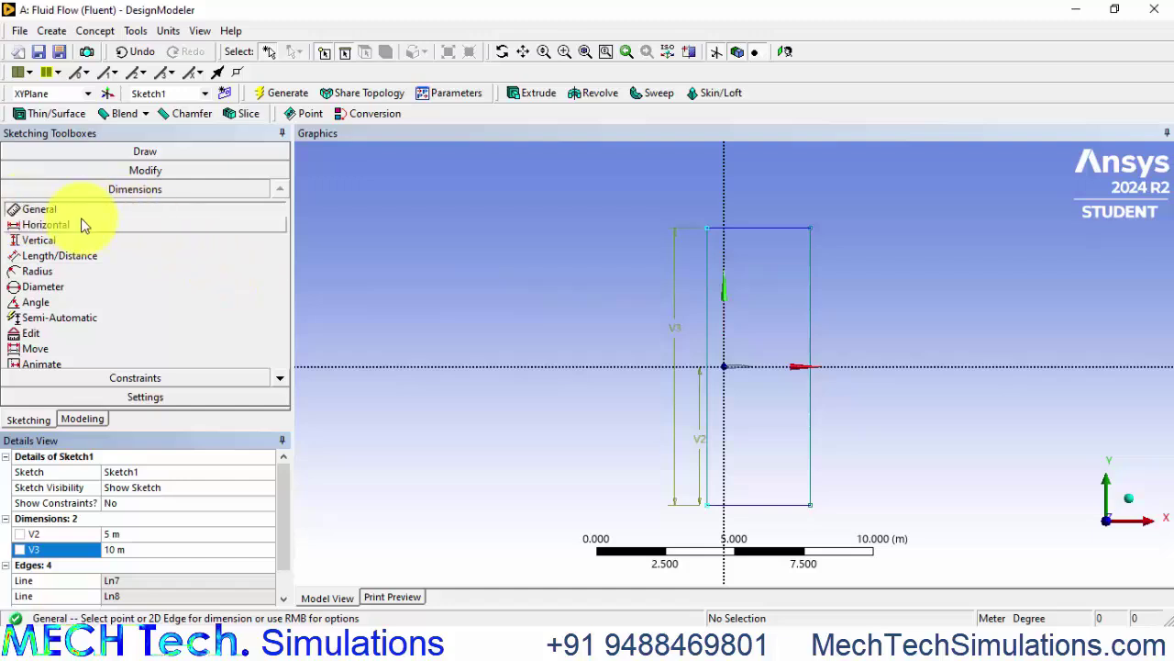
Set horizontal dimension H4 from the left edge to the Y axis to 5 m.
{"action": "left_click", "coordinate": [46, 226]}
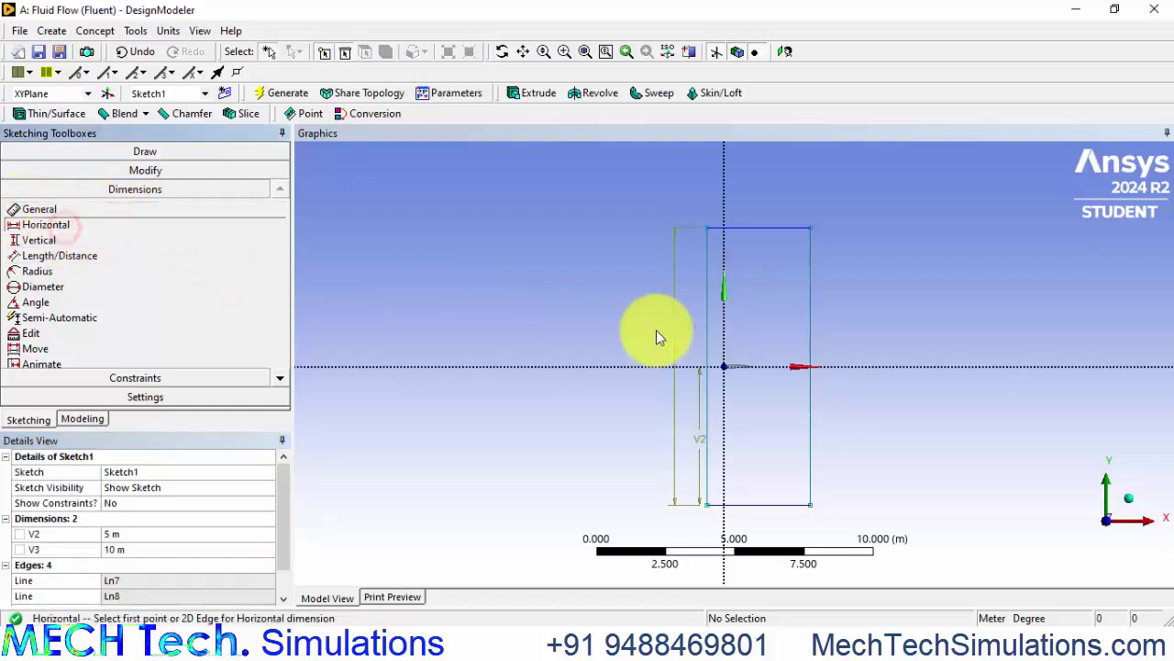
{"action": "left_click", "coordinate": [708, 298]}
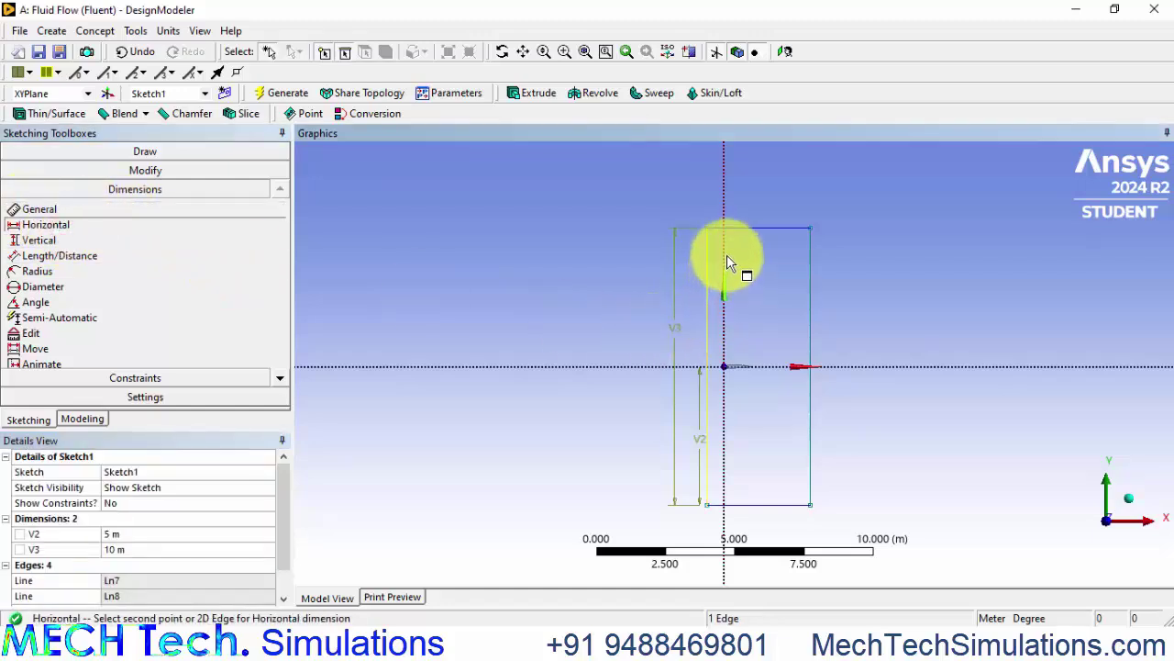
{"action": "left_click", "coordinate": [725, 204]}
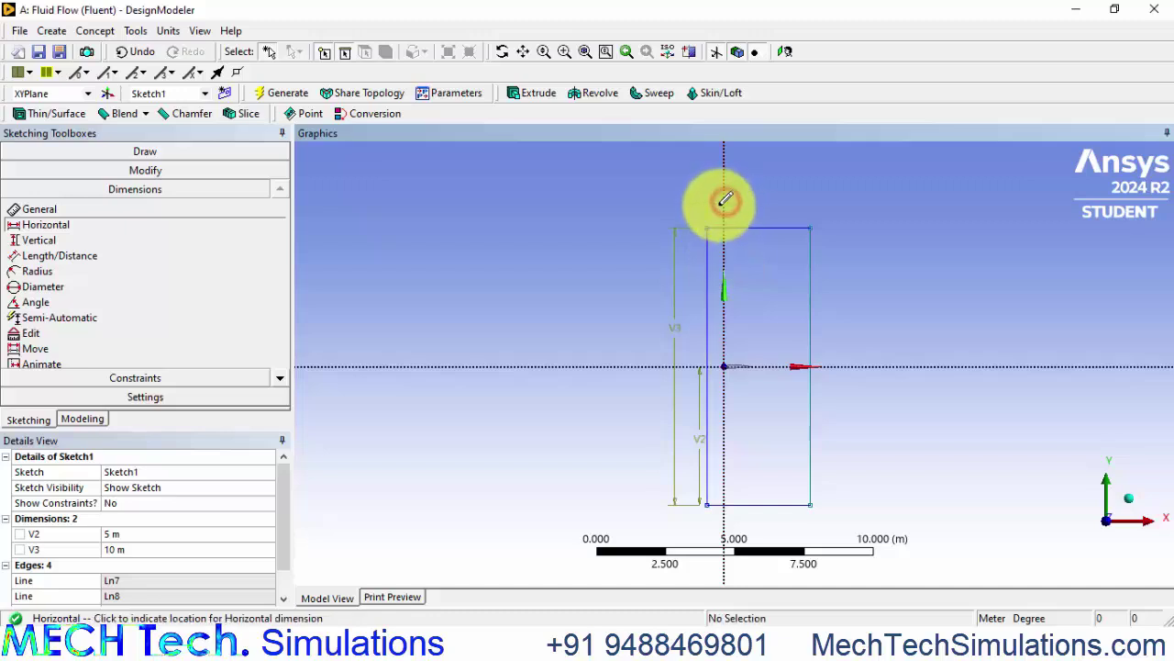
{"action": "left_click", "coordinate": [724, 206]}
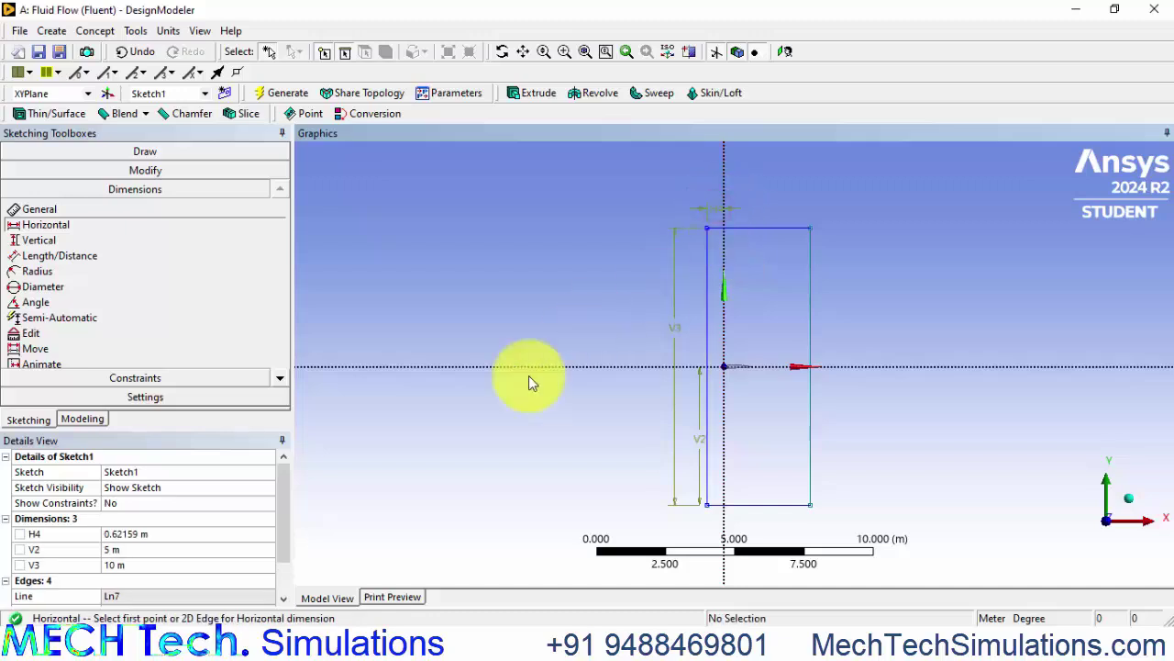
{"action": "left_click", "coordinate": [135, 533]}
{"action": "type", "text": "5"}
{"action": "key", "text": "Return"}
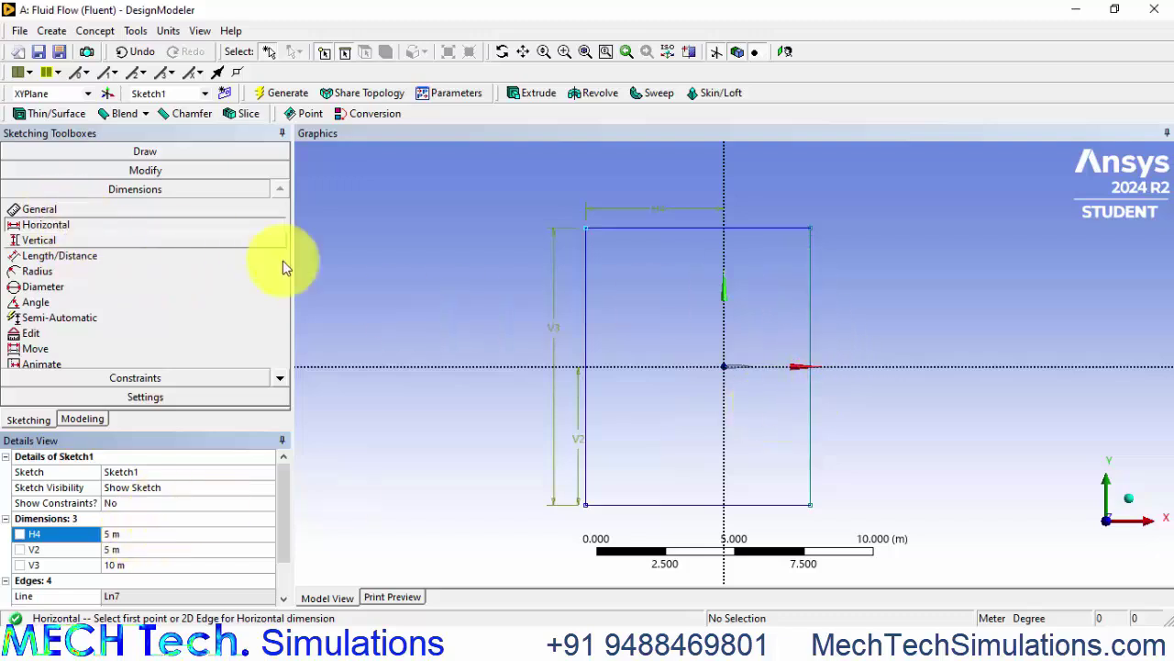
Set horizontal dimension H5 from the Y axis to the right edge to 15 m.
{"action": "left_click", "coordinate": [725, 170]}
{"action": "left_click", "coordinate": [810, 280]}
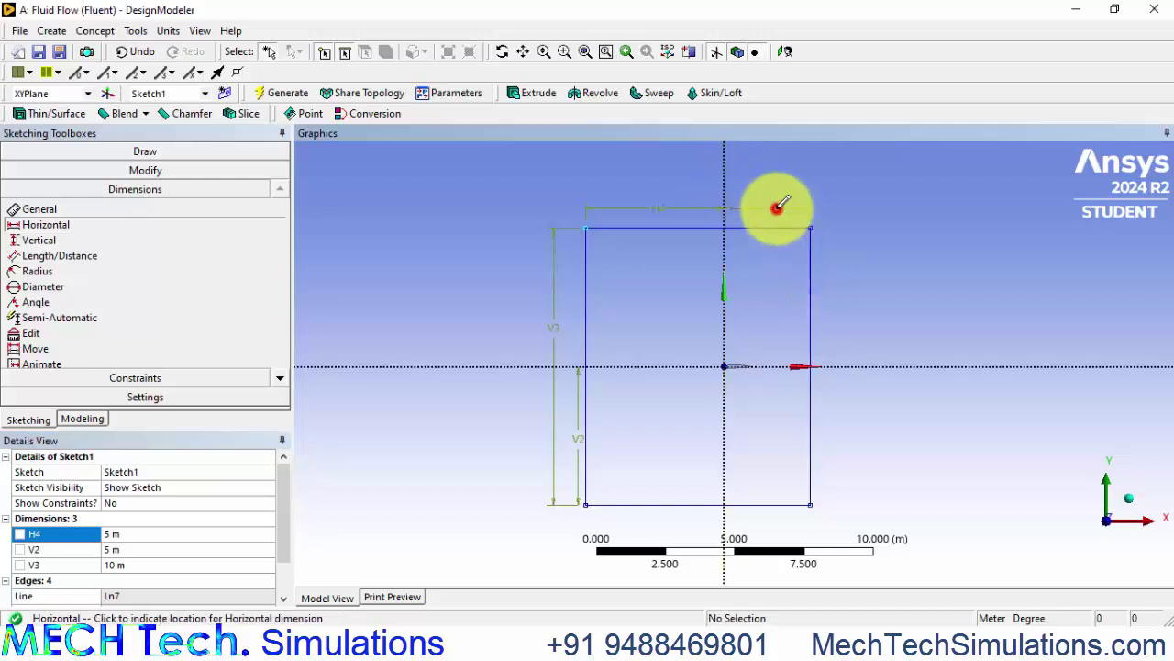
{"action": "left_click", "coordinate": [774, 204]}
{"action": "left_click", "coordinate": [133, 549]}
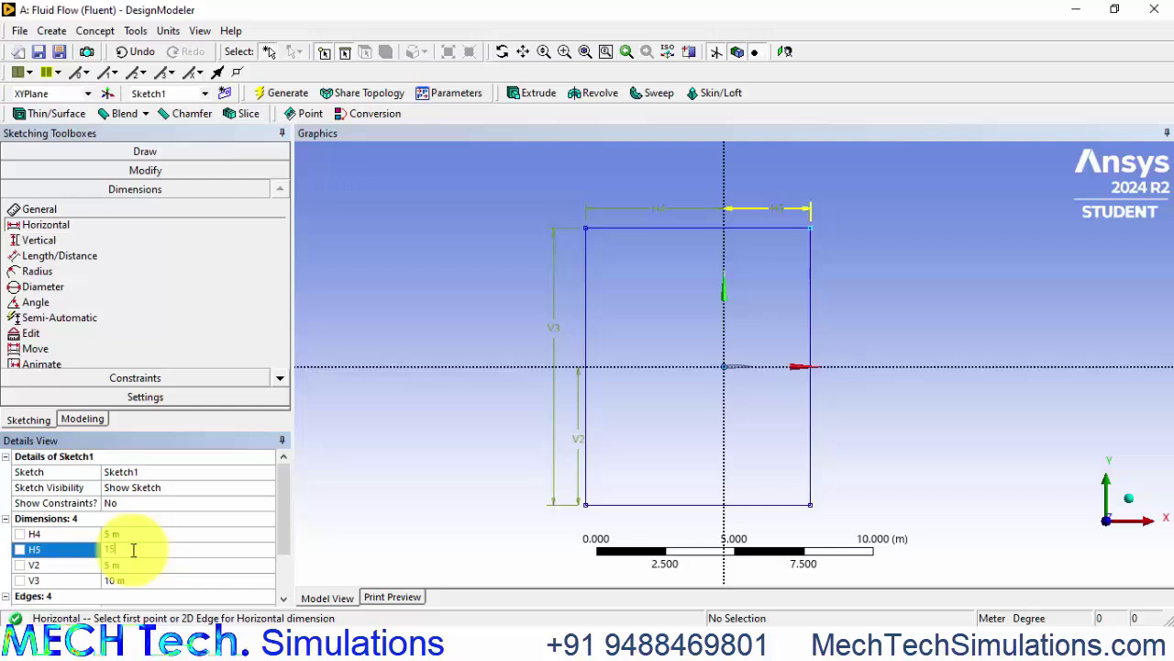
{"action": "type", "text": "15"}
{"action": "key", "text": "Return"}
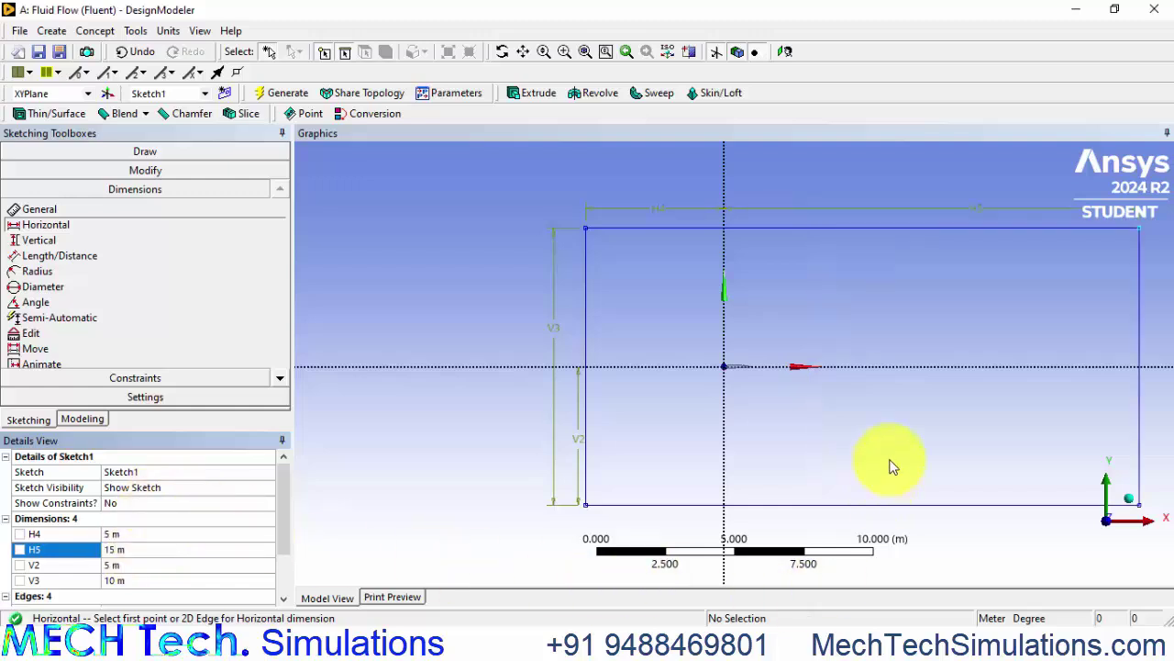
{"action": "scroll", "coordinate": [761, 375], "scroll_direction": "up", "scroll_amount": 1}
{"action": "scroll", "coordinate": [761, 375], "scroll_direction": "down", "scroll_amount": 3}
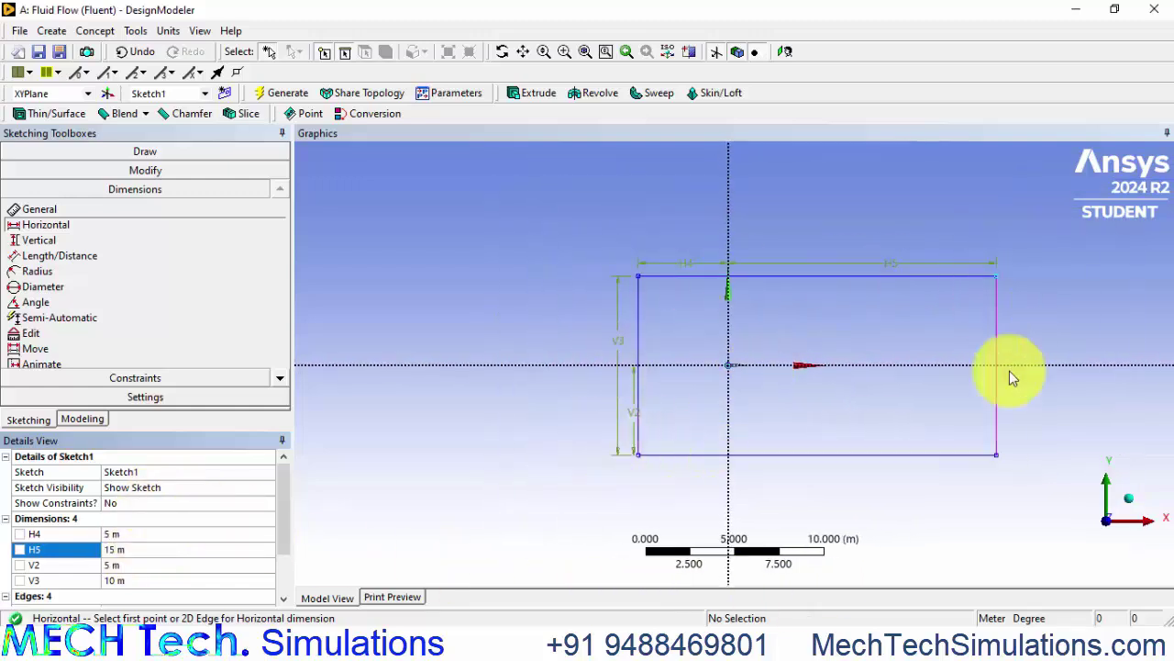
{"action": "scroll", "coordinate": [734, 378], "scroll_direction": "up", "scroll_amount": 4}
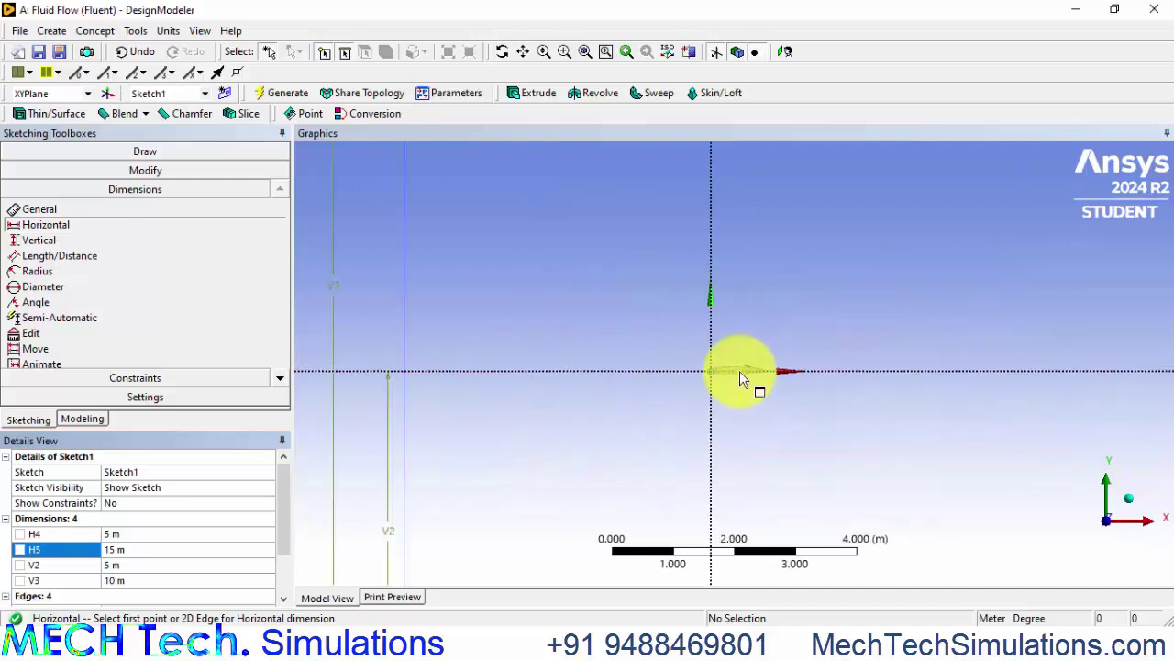
{"action": "scroll", "coordinate": [737, 382], "scroll_direction": "up", "scroll_amount": 1}
{"action": "scroll", "coordinate": [742, 385], "scroll_direction": "down", "scroll_amount": 4}
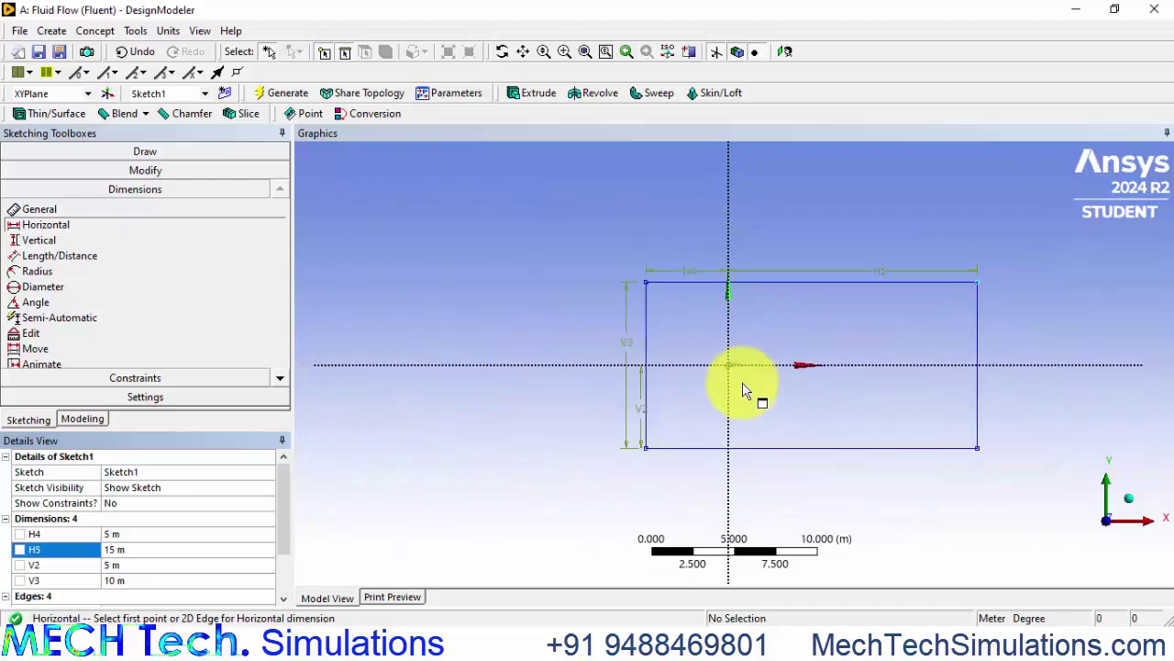
{"action": "scroll", "coordinate": [745, 390], "scroll_direction": "up", "scroll_amount": 6}
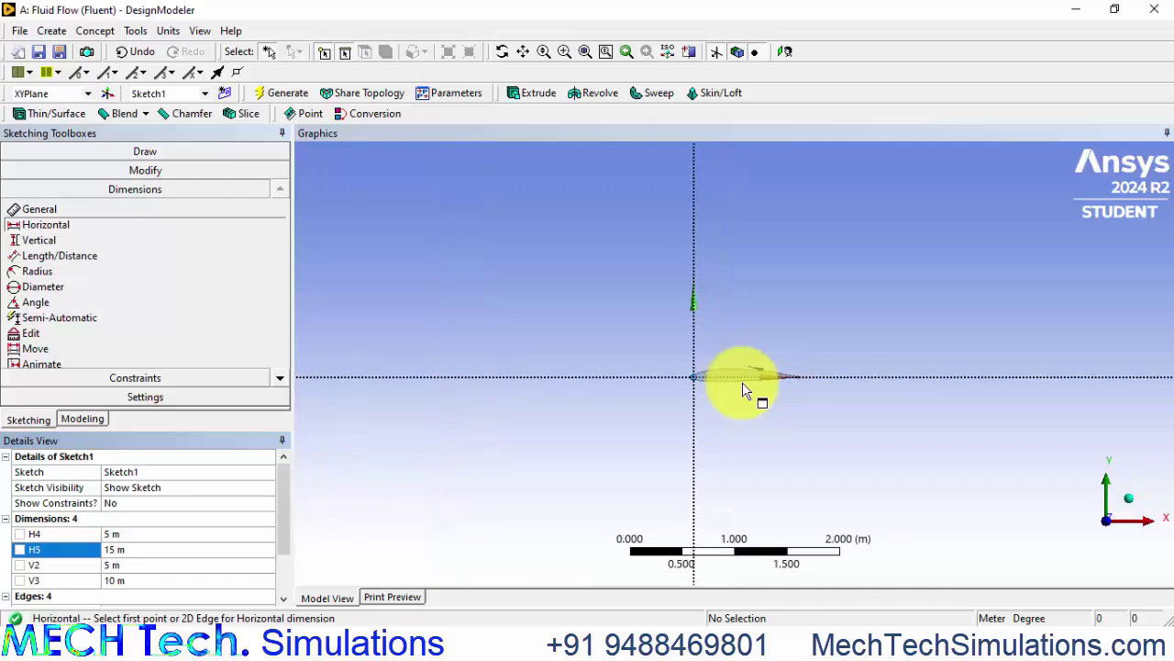
{"action": "scroll", "coordinate": [745, 390], "scroll_direction": "up", "scroll_amount": 1}
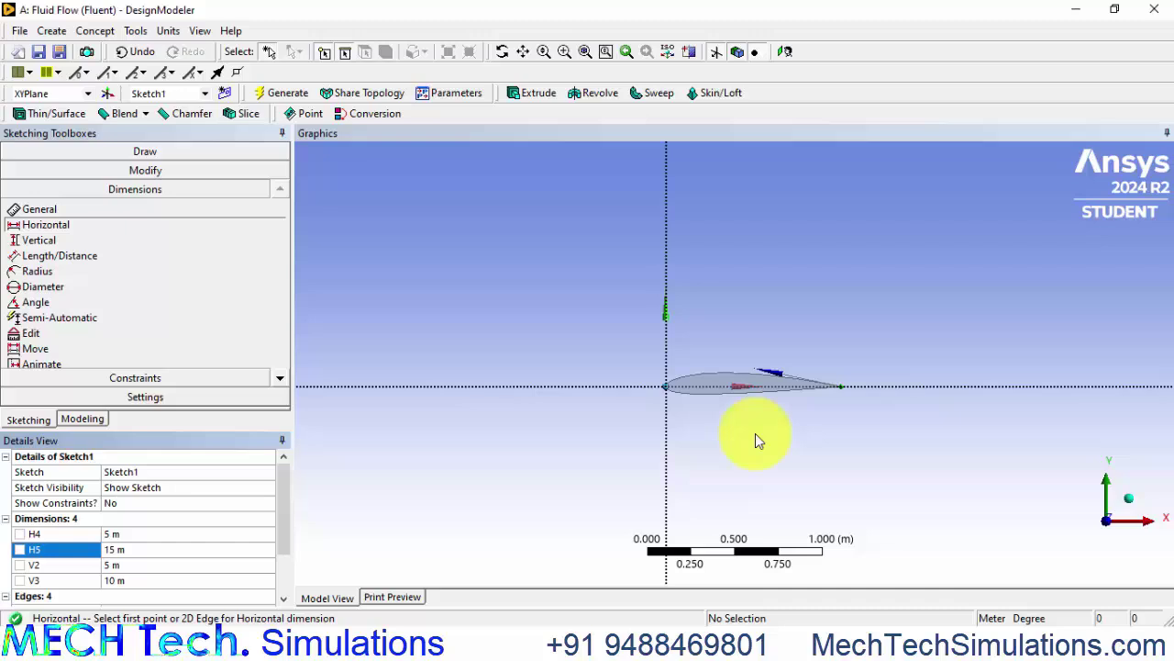
Draw a circle centred on the airfoil.
{"action": "left_click", "coordinate": [99, 150]}
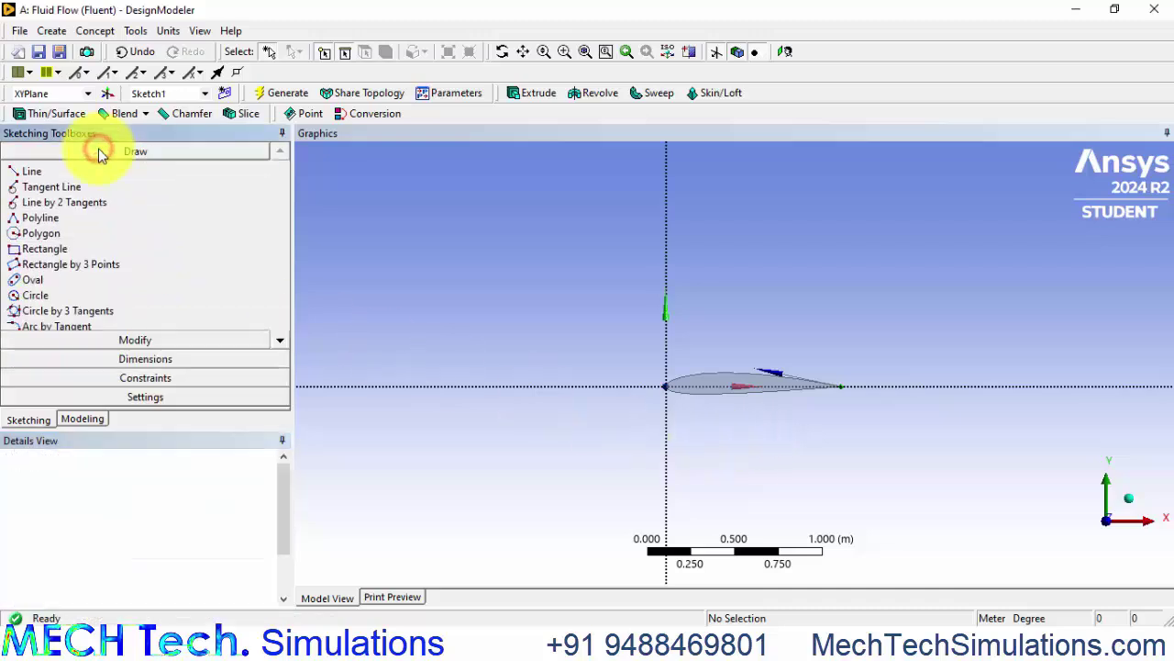
{"action": "left_click", "coordinate": [278, 339]}
{"action": "left_click", "coordinate": [53, 280]}
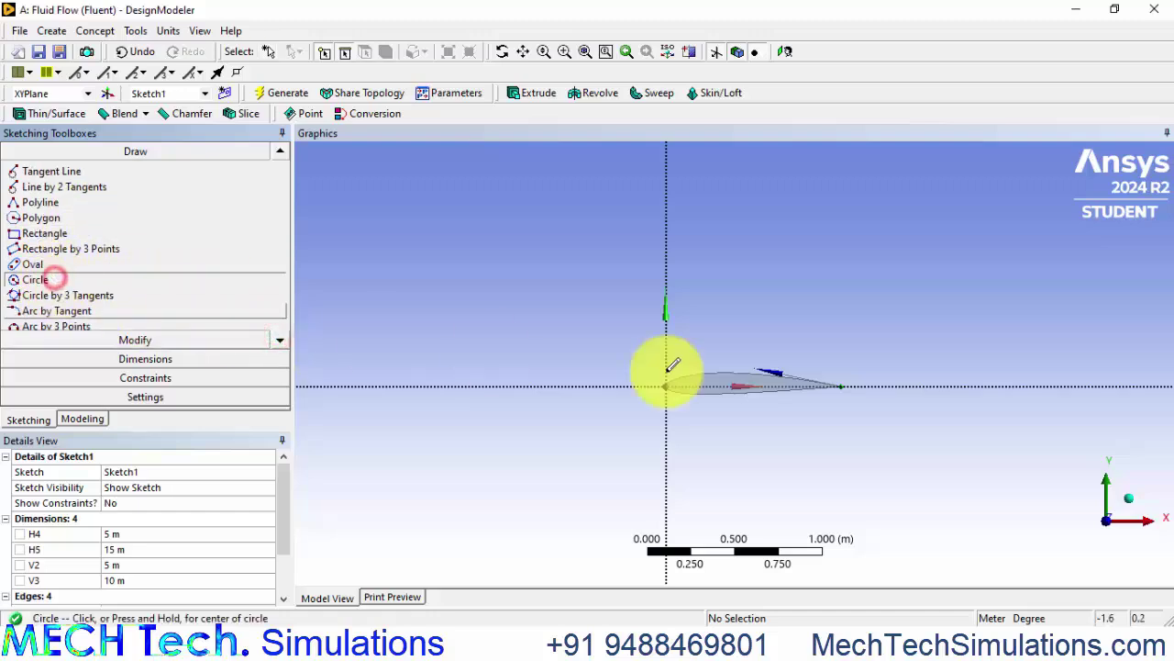
{"action": "left_click", "coordinate": [715, 384]}
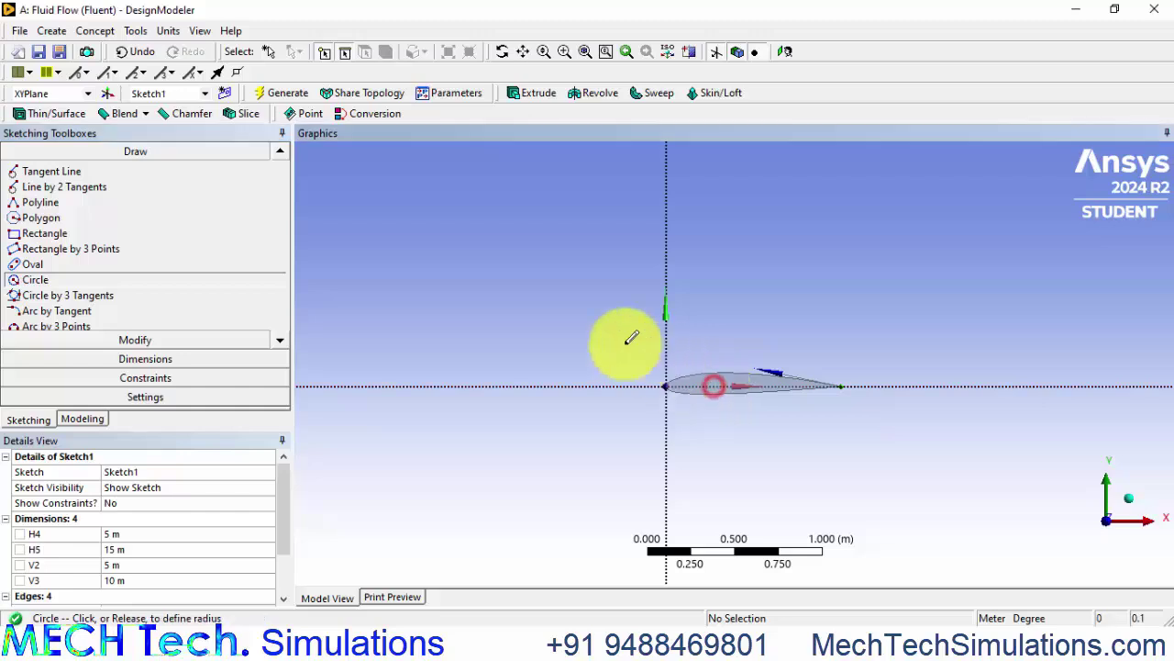
{"action": "left_click", "coordinate": [574, 303]}
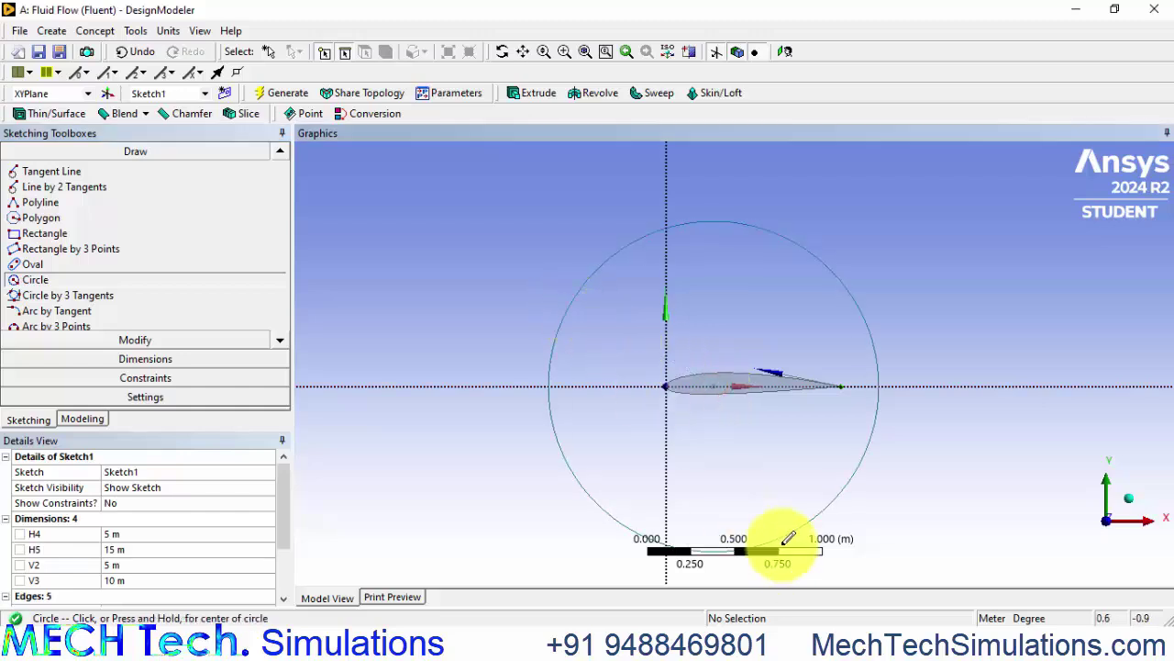
Dimension the circle's diameter D6 as 5 m.
{"action": "left_click", "coordinate": [145, 359]}
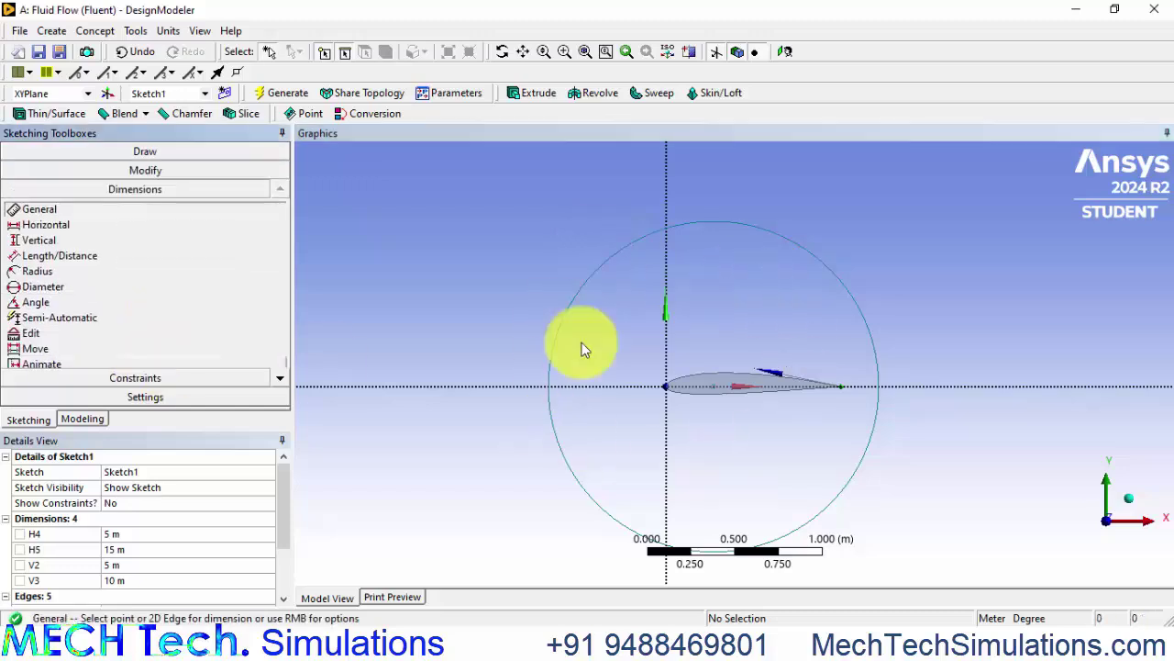
{"action": "left_click", "coordinate": [838, 280]}
{"action": "left_click", "coordinate": [879, 251]}
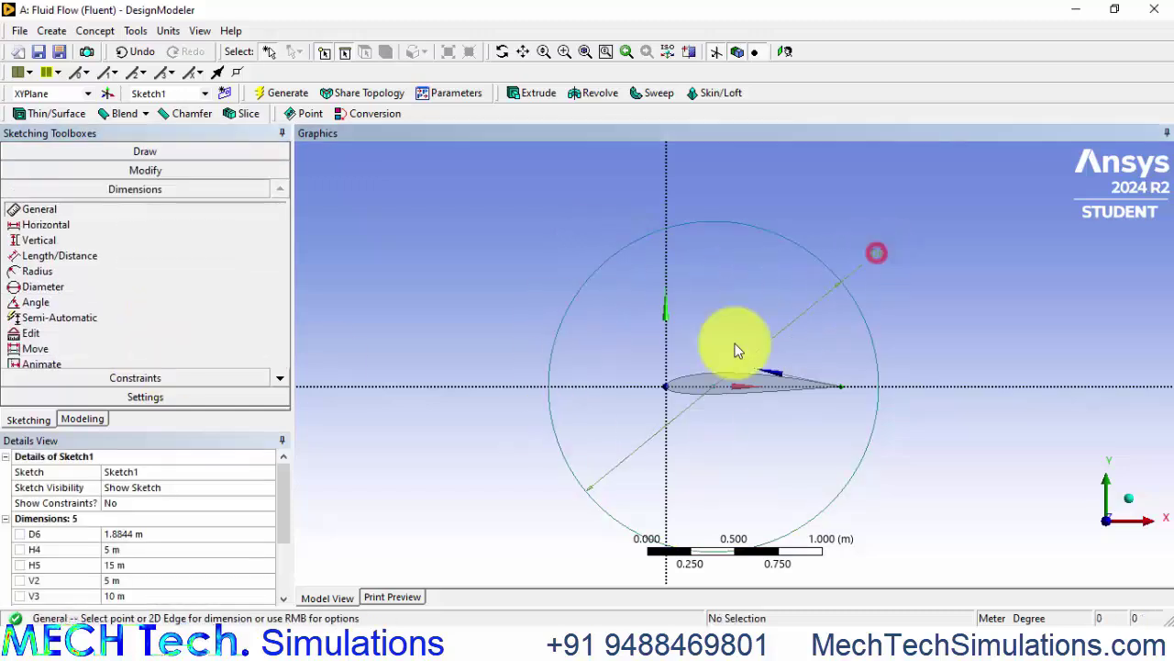
{"action": "left_click", "coordinate": [129, 535]}
{"action": "type", "text": "5"}
{"action": "key", "text": "Return"}
{"action": "scroll", "coordinate": [879, 502], "scroll_direction": "down", "scroll_amount": 3}
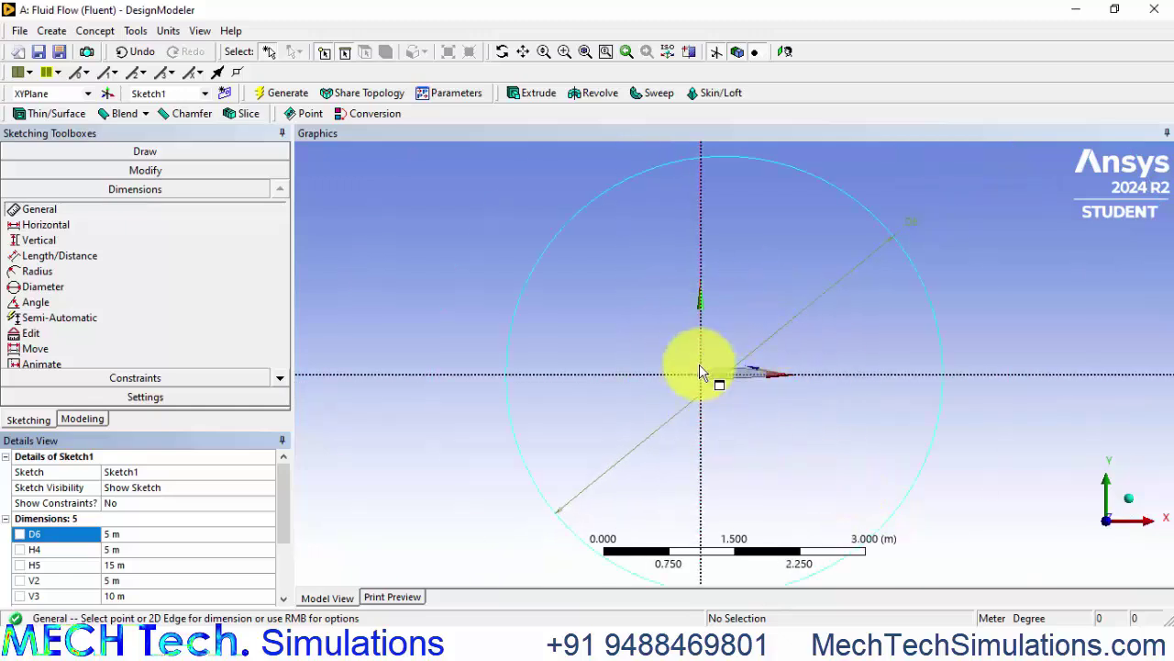
{"action": "scroll", "coordinate": [738, 390], "scroll_direction": "up", "scroll_amount": 4}
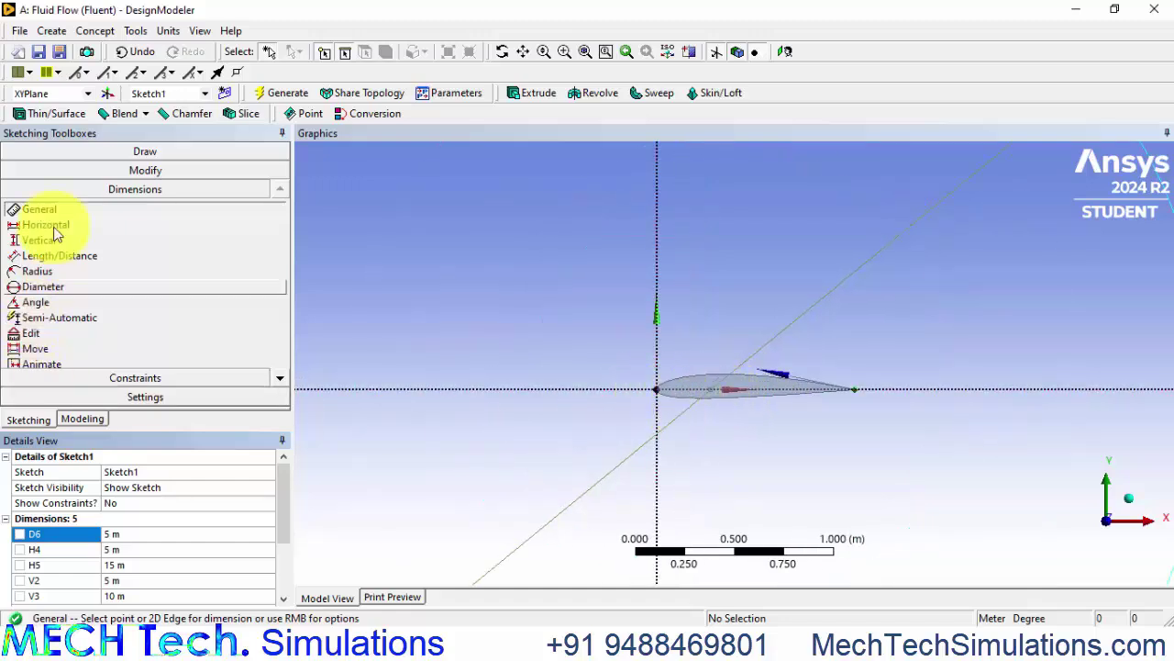
Set horizontal dimension H7 from the Y axis to the circle centre to 0.25 m.
{"action": "left_click", "coordinate": [657, 330]}
{"action": "left_click", "coordinate": [711, 392]}
{"action": "left_click", "coordinate": [694, 330]}
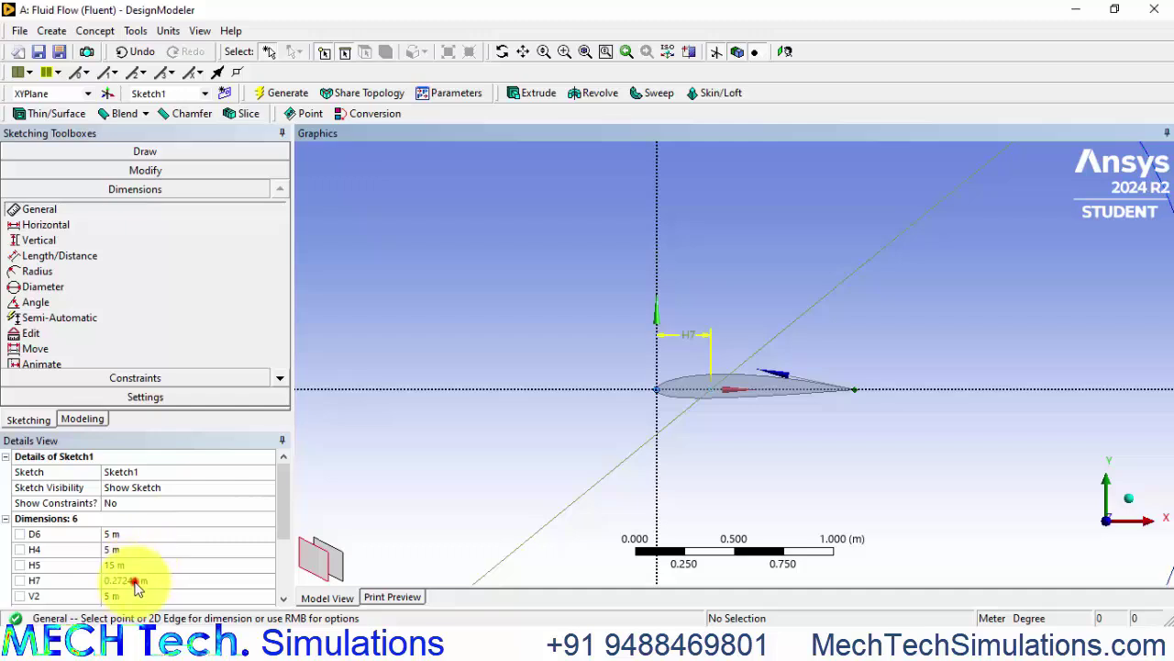
{"action": "left_click", "coordinate": [135, 580]}
{"action": "type", "text": "0.25"}
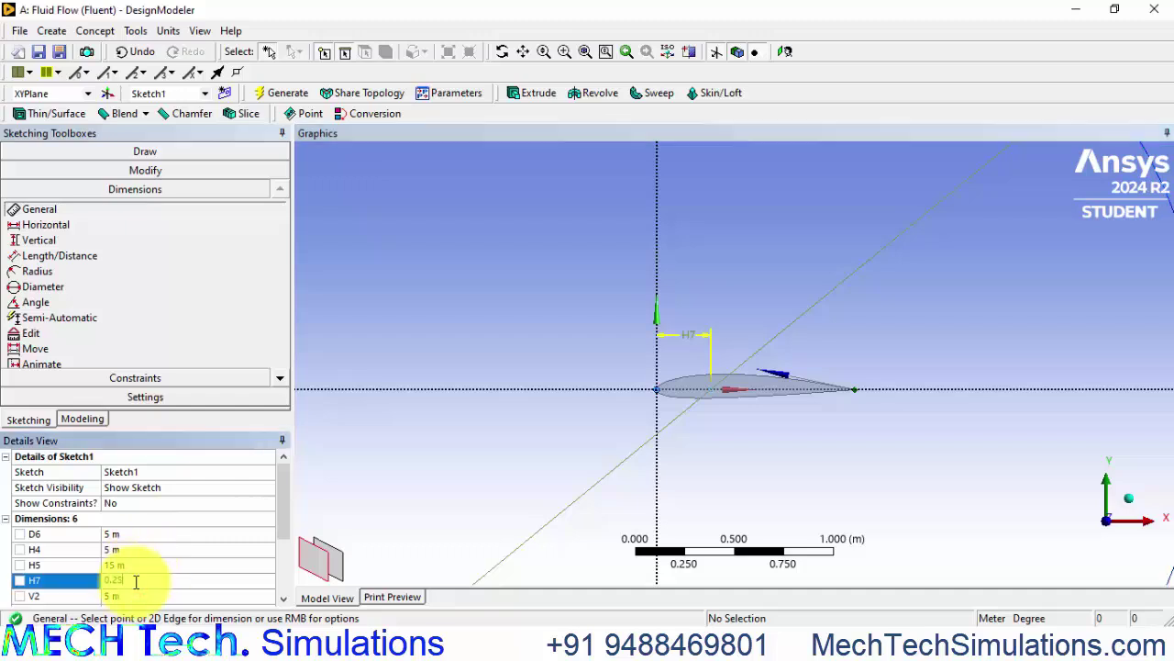
{"action": "key", "text": "Return"}
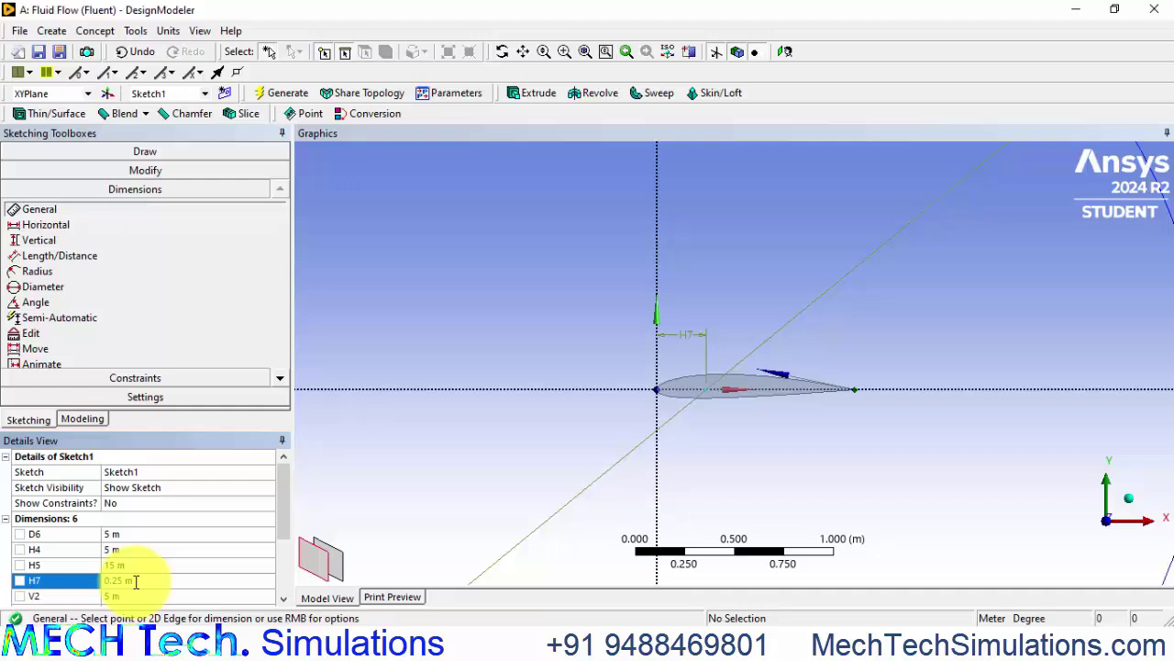
{"action": "scroll", "coordinate": [727, 449], "scroll_direction": "down", "scroll_amount": 3}
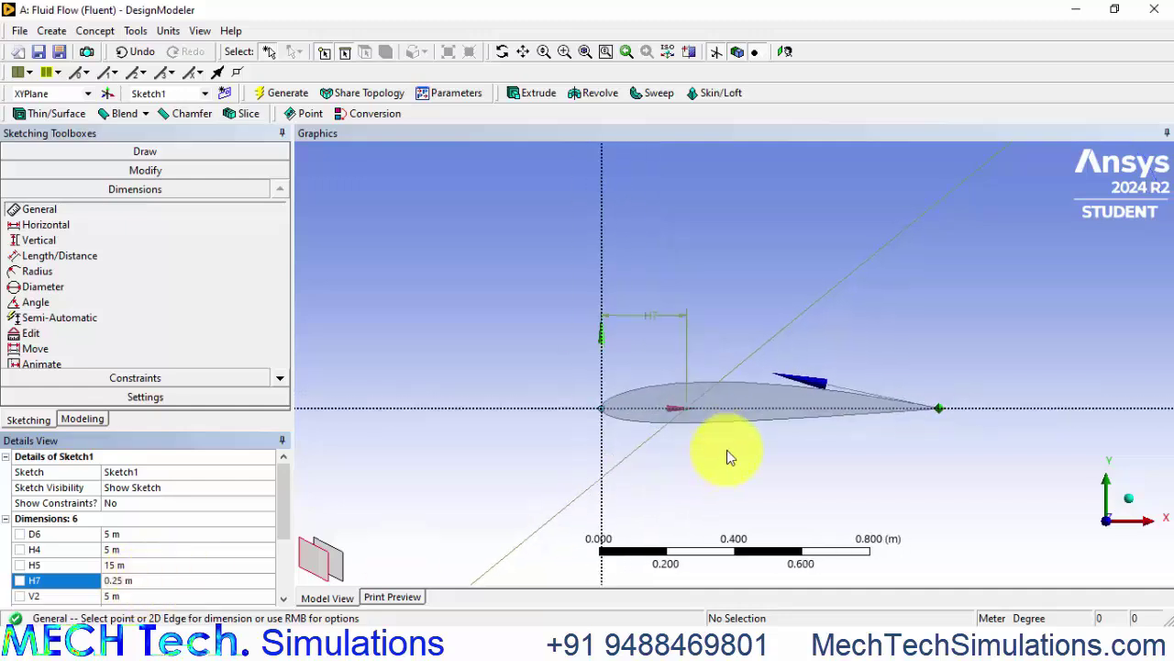
{"action": "scroll", "coordinate": [727, 450], "scroll_direction": "down", "scroll_amount": 5}
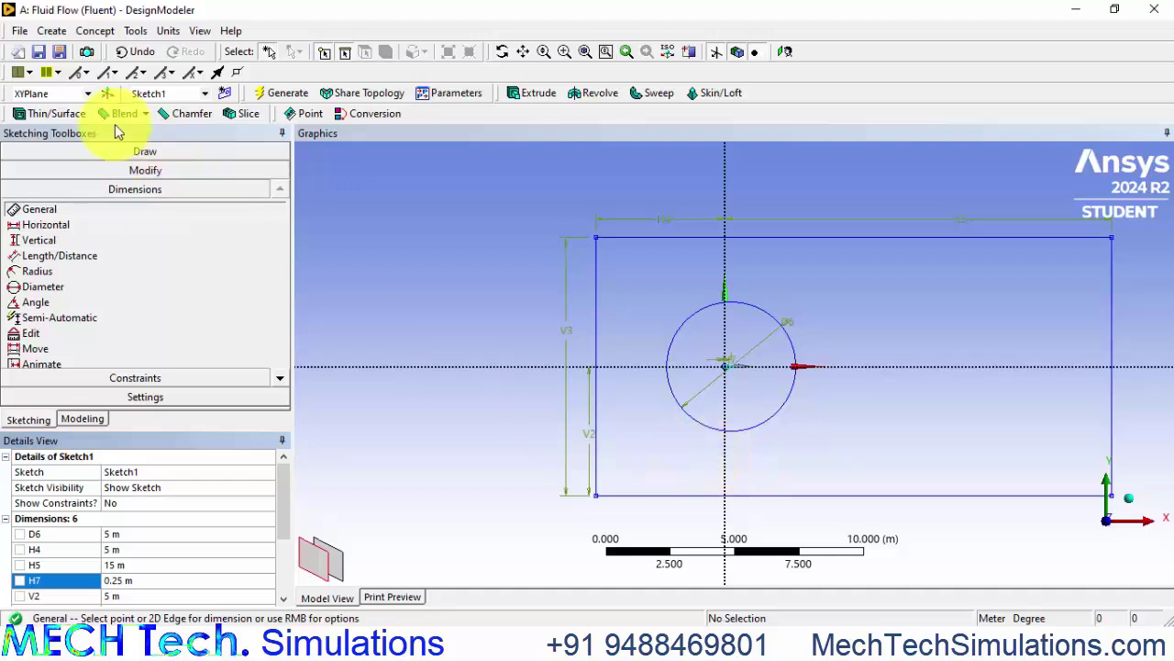
Generate SurfaceSk1 from Sketch1 using Surfaces From Sketches.
{"action": "left_click", "coordinate": [95, 31]}
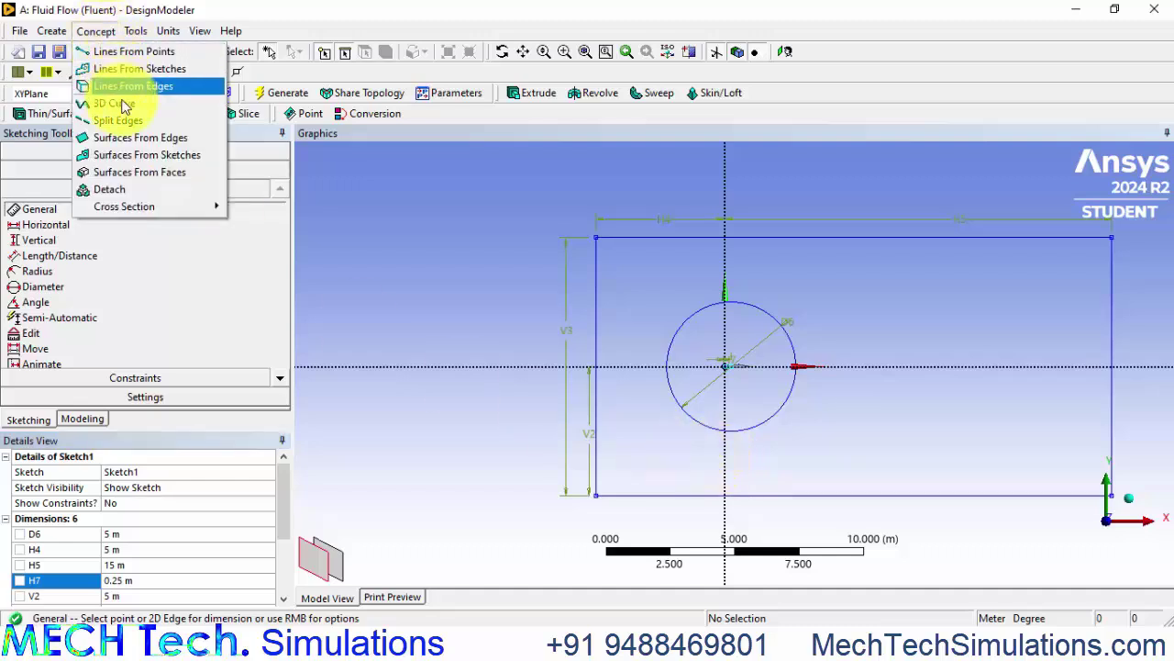
{"action": "left_click", "coordinate": [137, 158]}
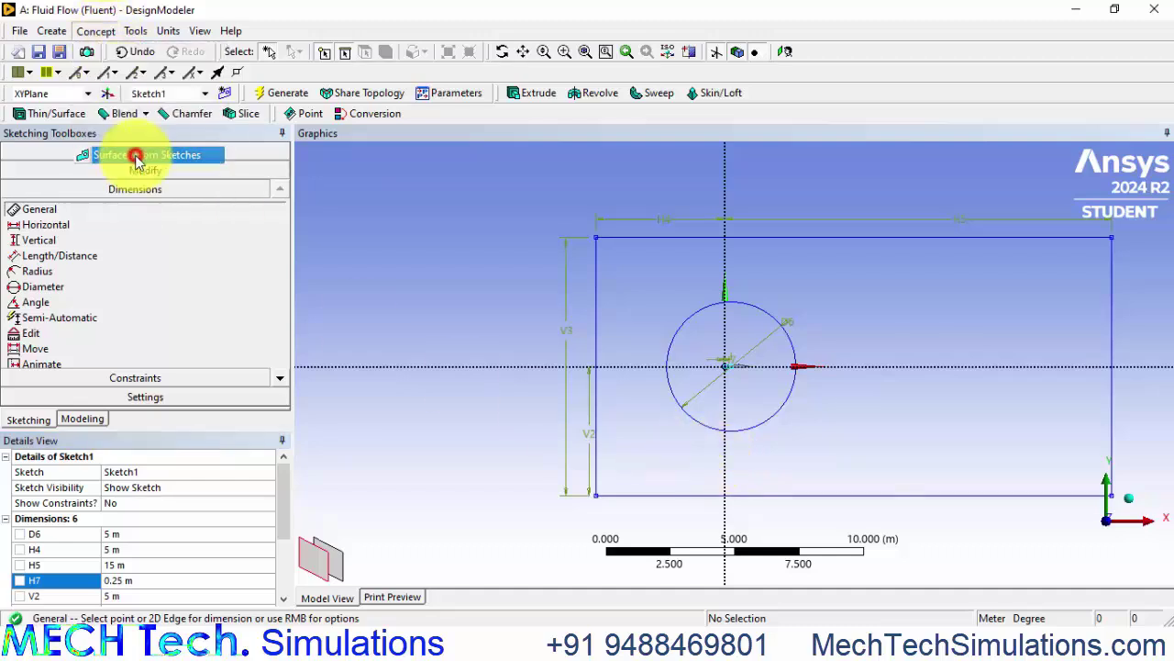
{"action": "left_click", "coordinate": [594, 249]}
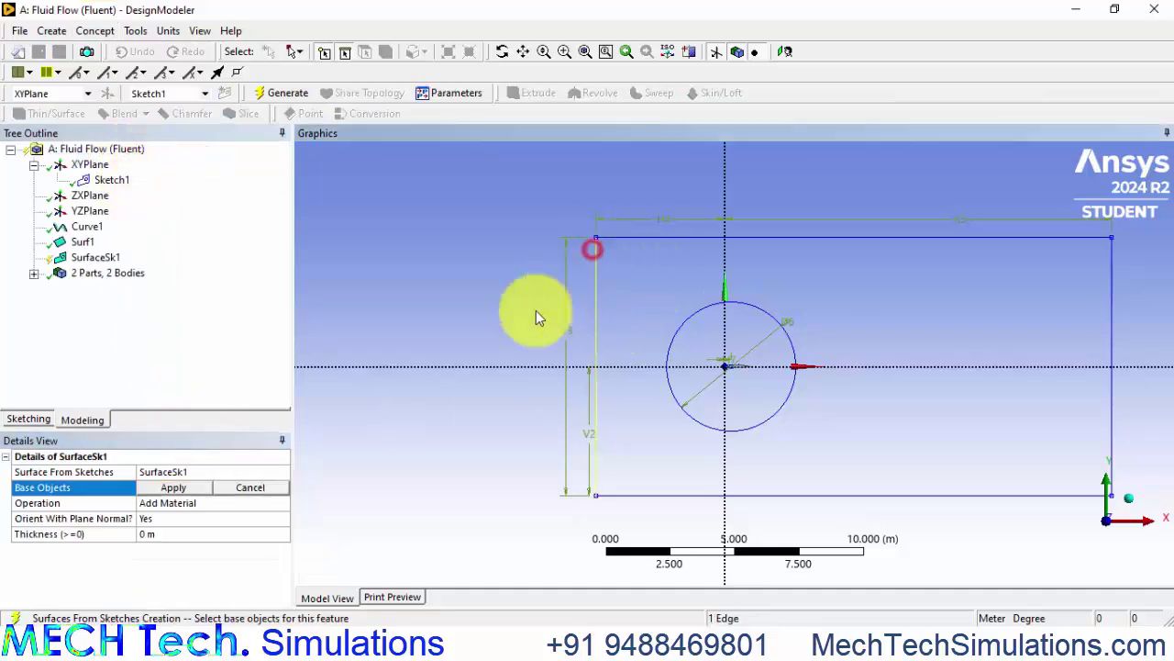
{"action": "left_click", "coordinate": [174, 488]}
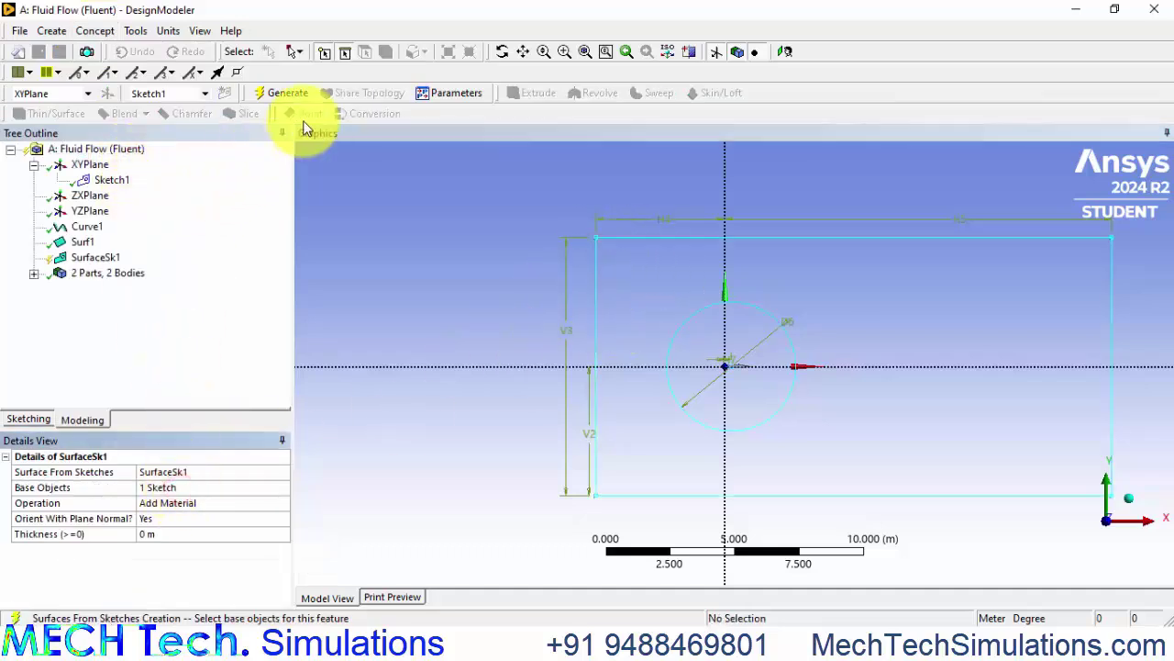
{"action": "left_click", "coordinate": [291, 102]}
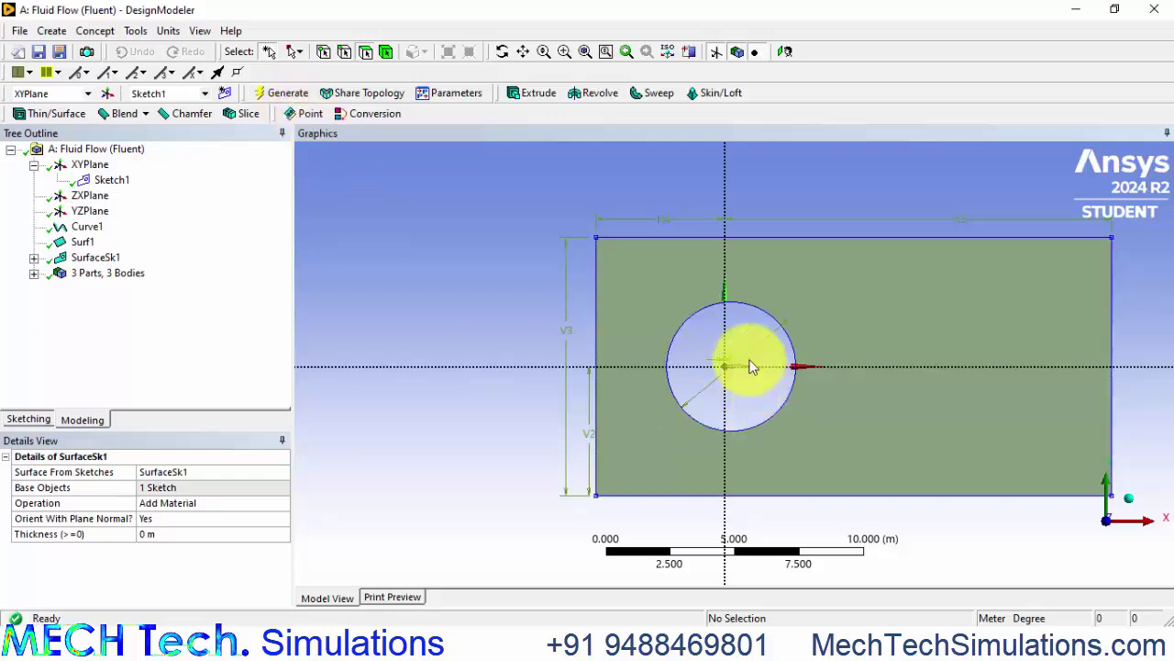
{"action": "scroll", "coordinate": [744, 342], "scroll_direction": "up", "scroll_amount": 3}
{"action": "scroll", "coordinate": [744, 342], "scroll_direction": "up", "scroll_amount": 2}
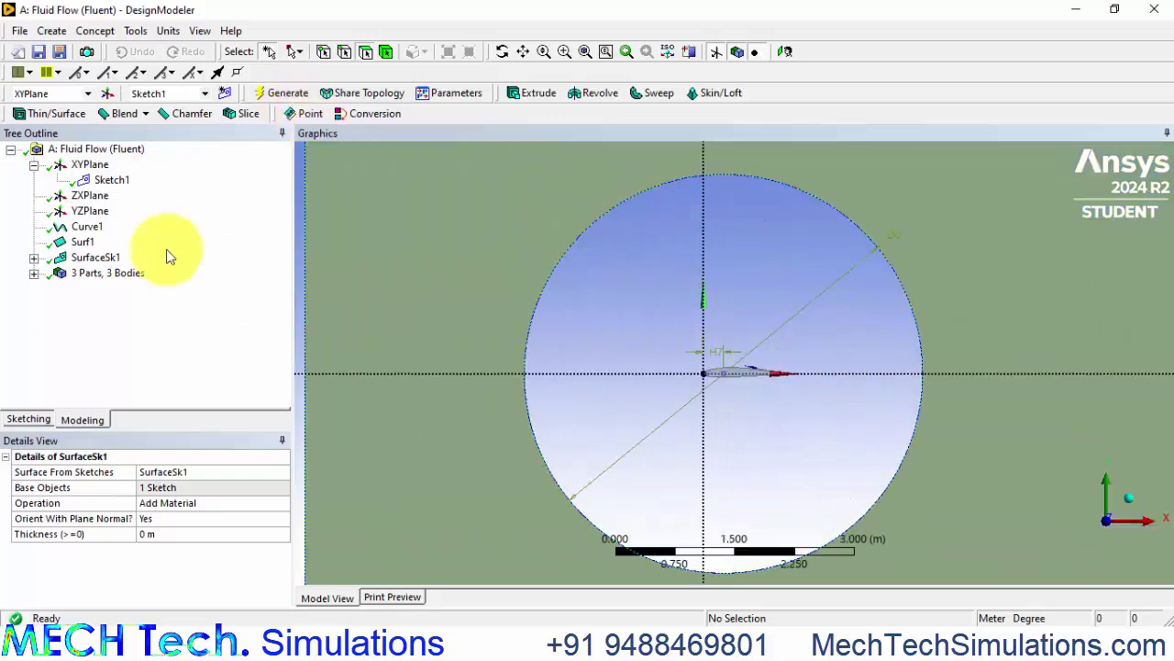
Generate Surf2 from the circle's outer edge using Surfaces From Edges.
{"action": "left_click", "coordinate": [99, 31]}
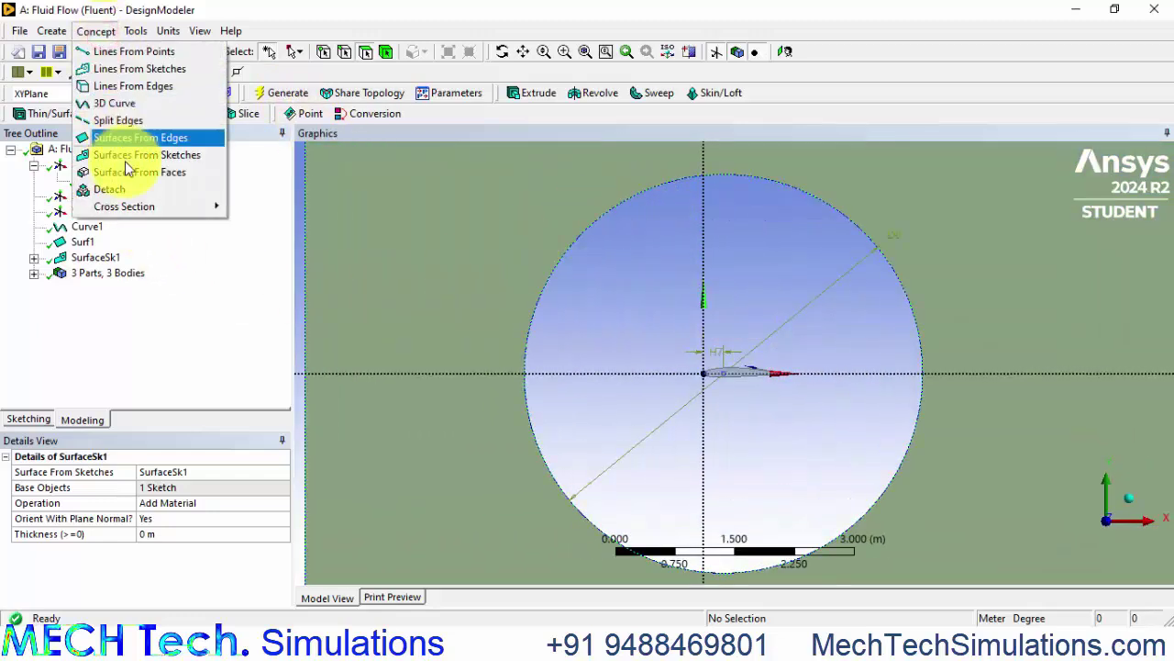
{"action": "left_click", "coordinate": [145, 138]}
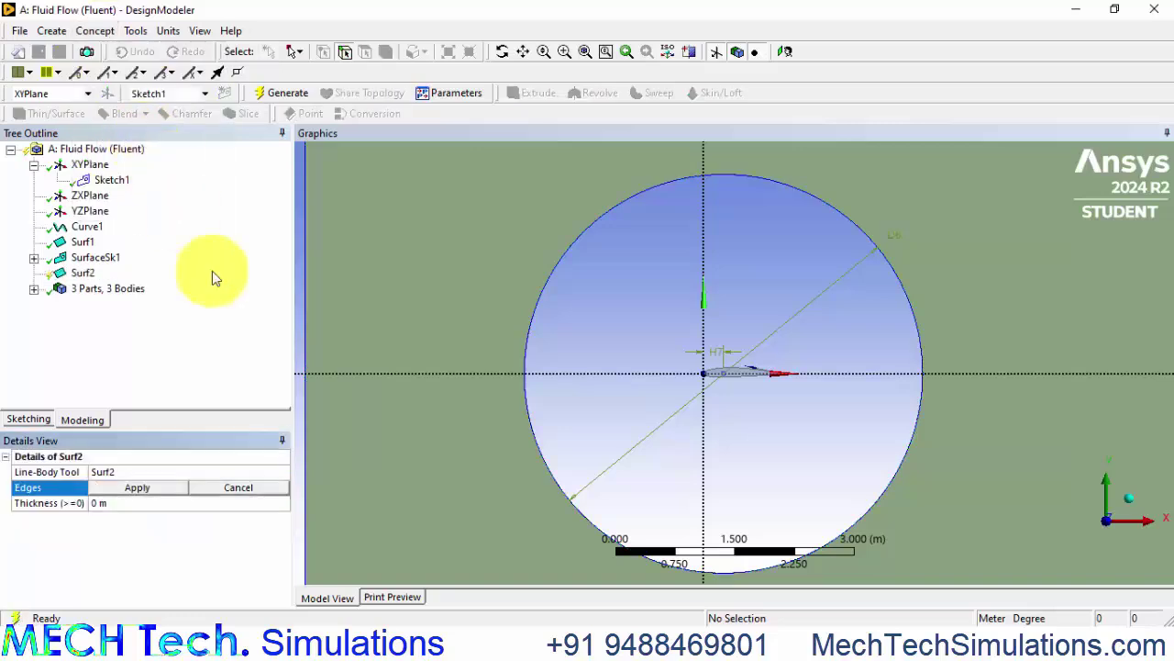
{"action": "left_click", "coordinate": [542, 298]}
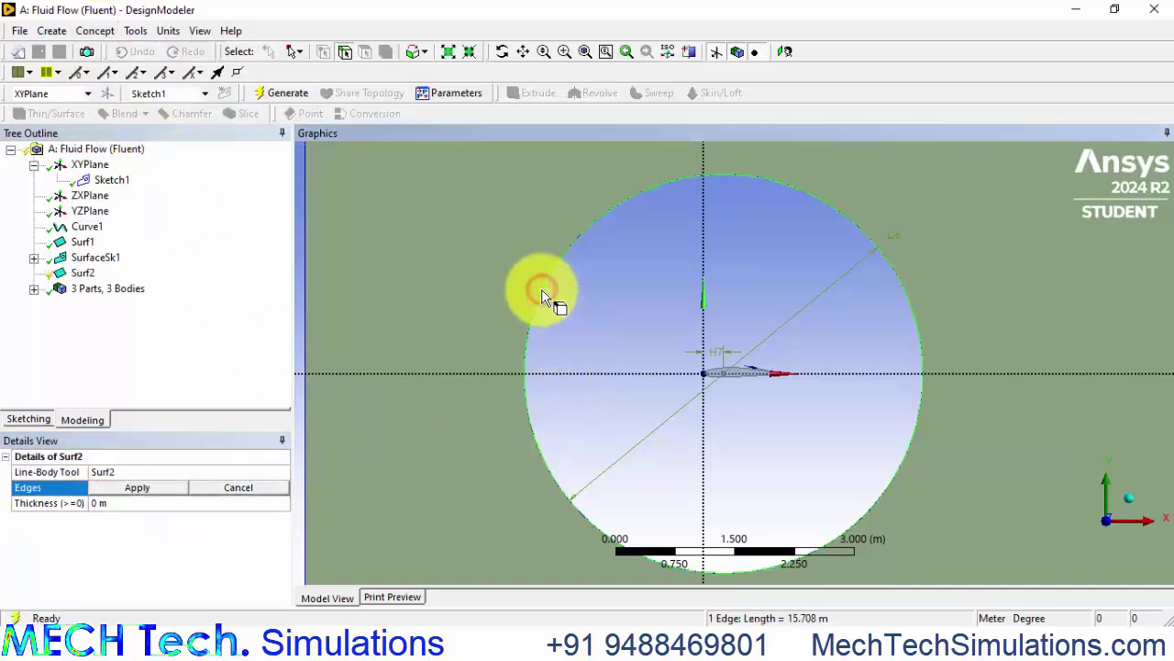
{"action": "left_click", "coordinate": [137, 487]}
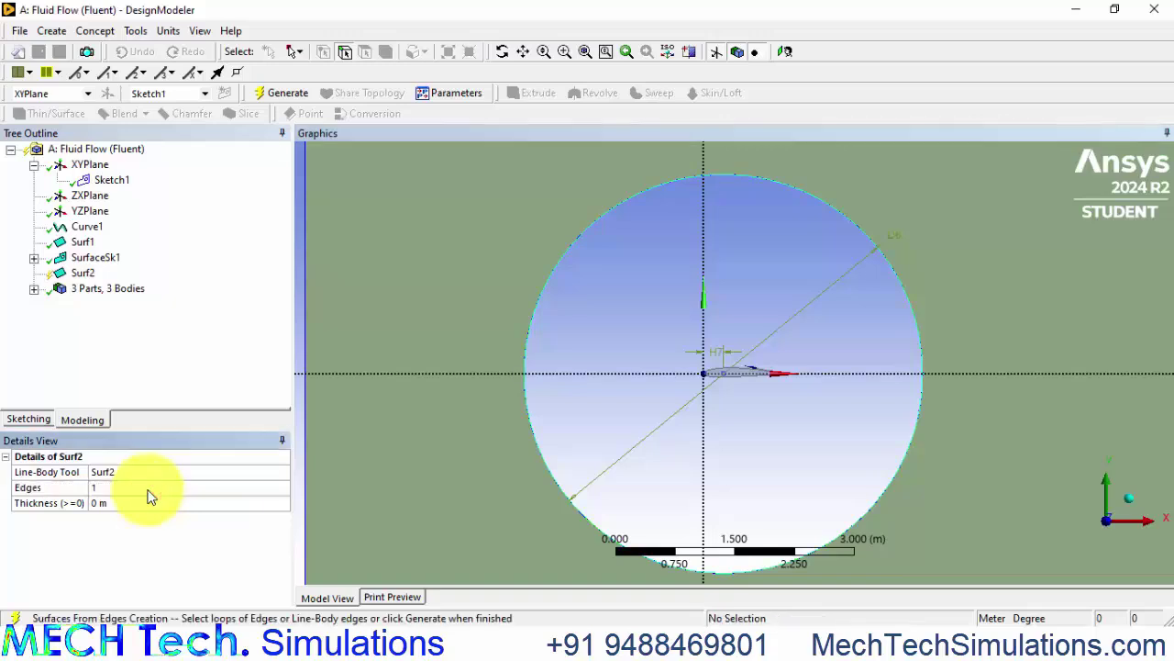
{"action": "key", "text": "F5"}
{"action": "left_click", "coordinate": [126, 305]}
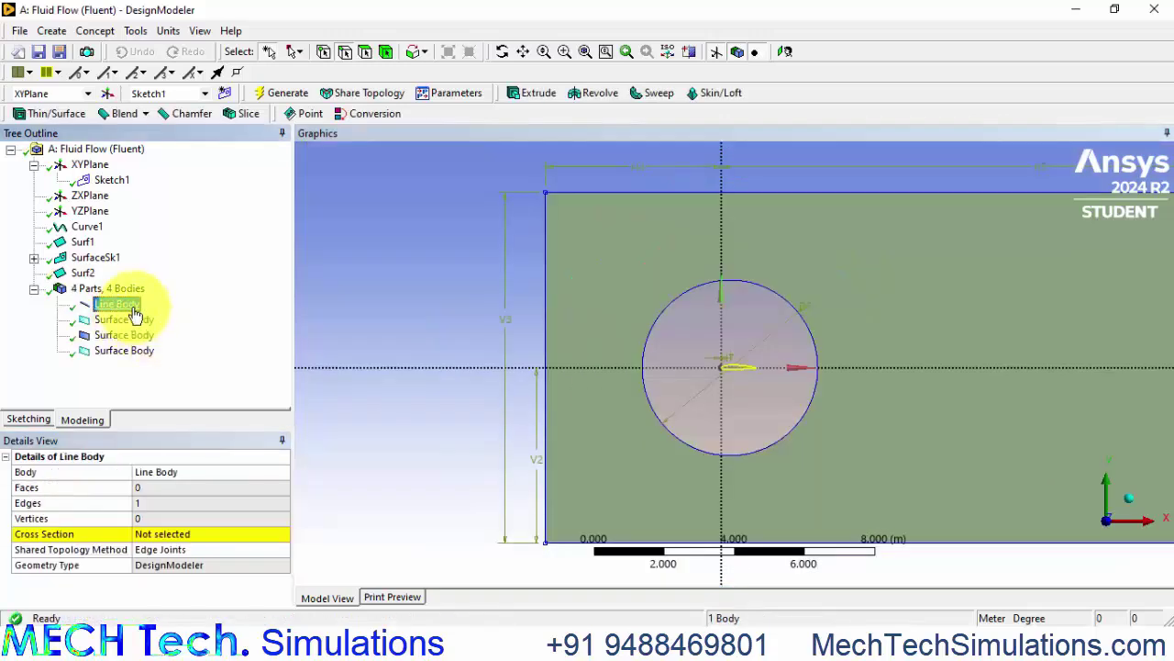
Suppress the Line Body and check each surface body's area in the Details view.
{"action": "right_click", "coordinate": [126, 306]}
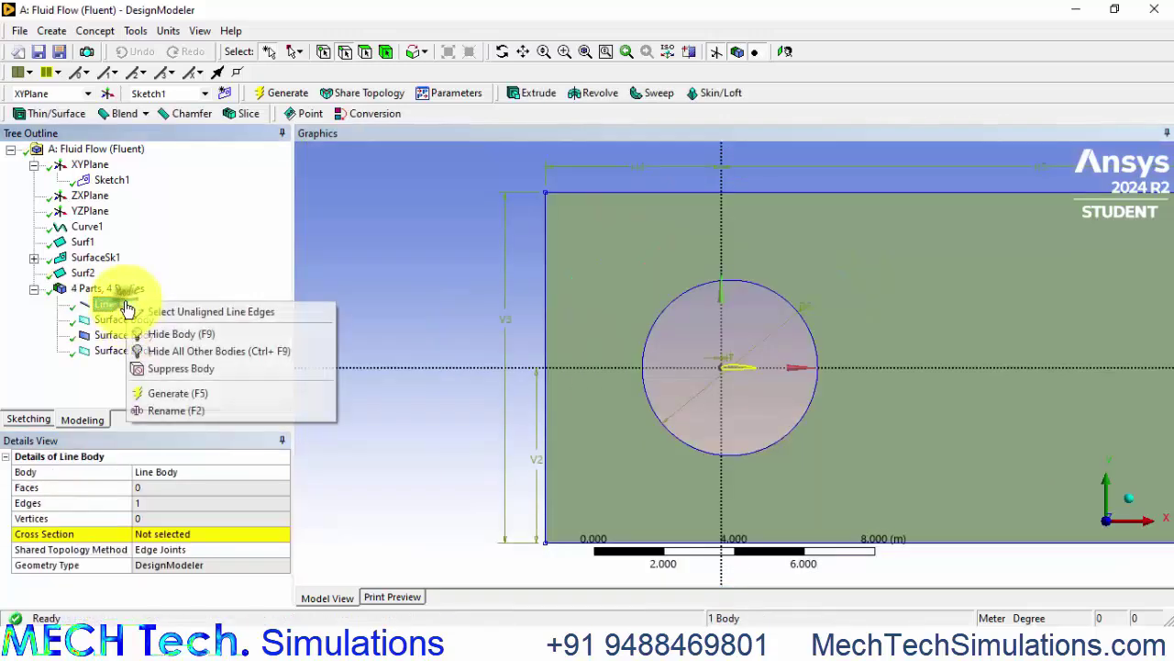
{"action": "left_click", "coordinate": [164, 365]}
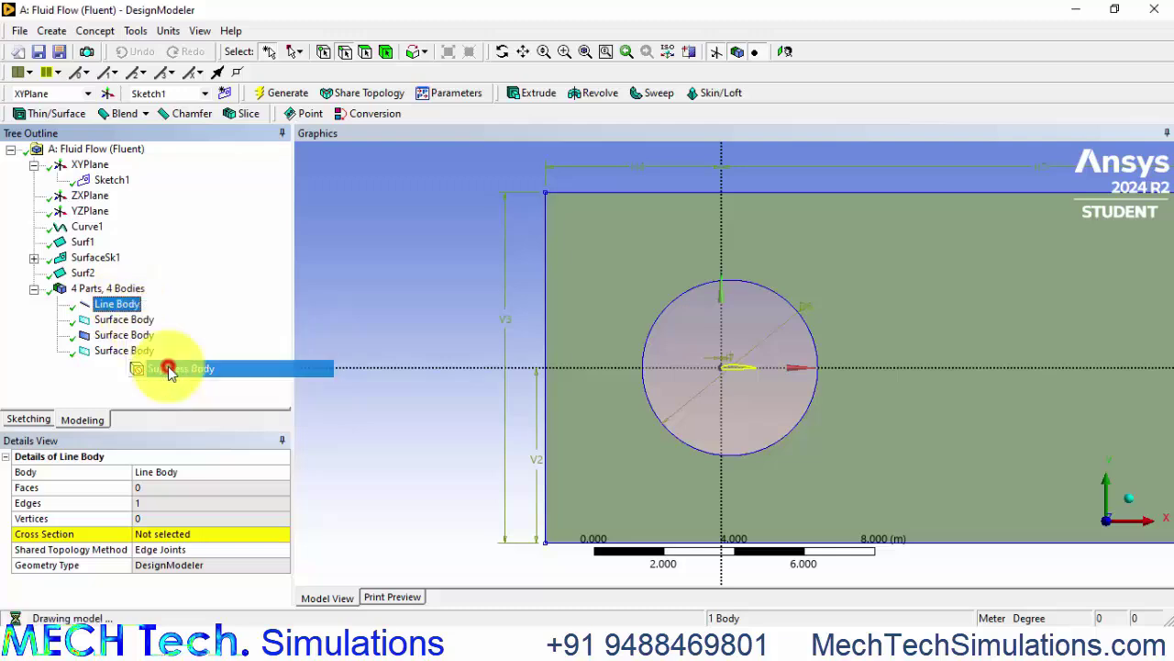
{"action": "left_click", "coordinate": [142, 321]}
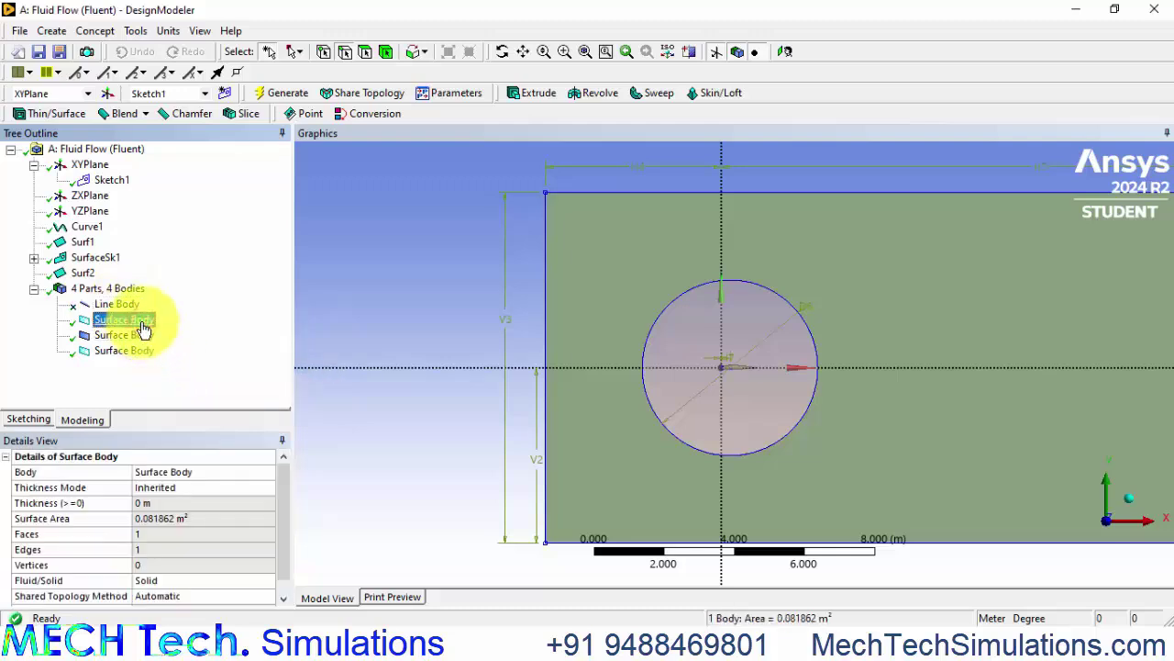
{"action": "left_click", "coordinate": [137, 335]}
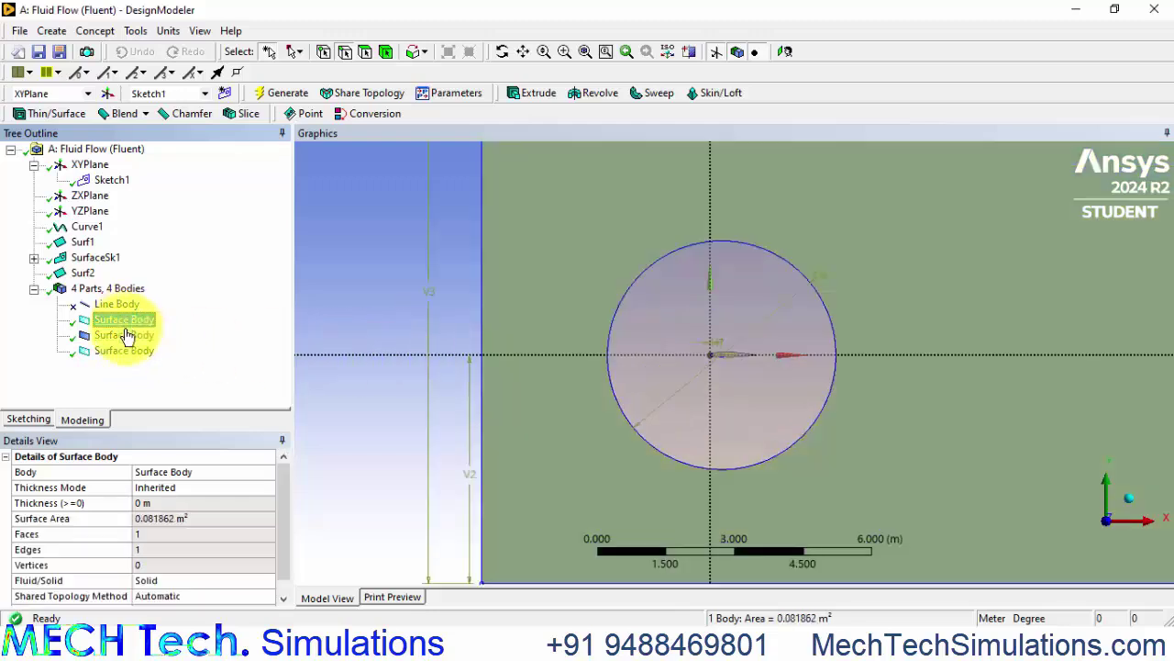
{"action": "left_click", "coordinate": [126, 336]}
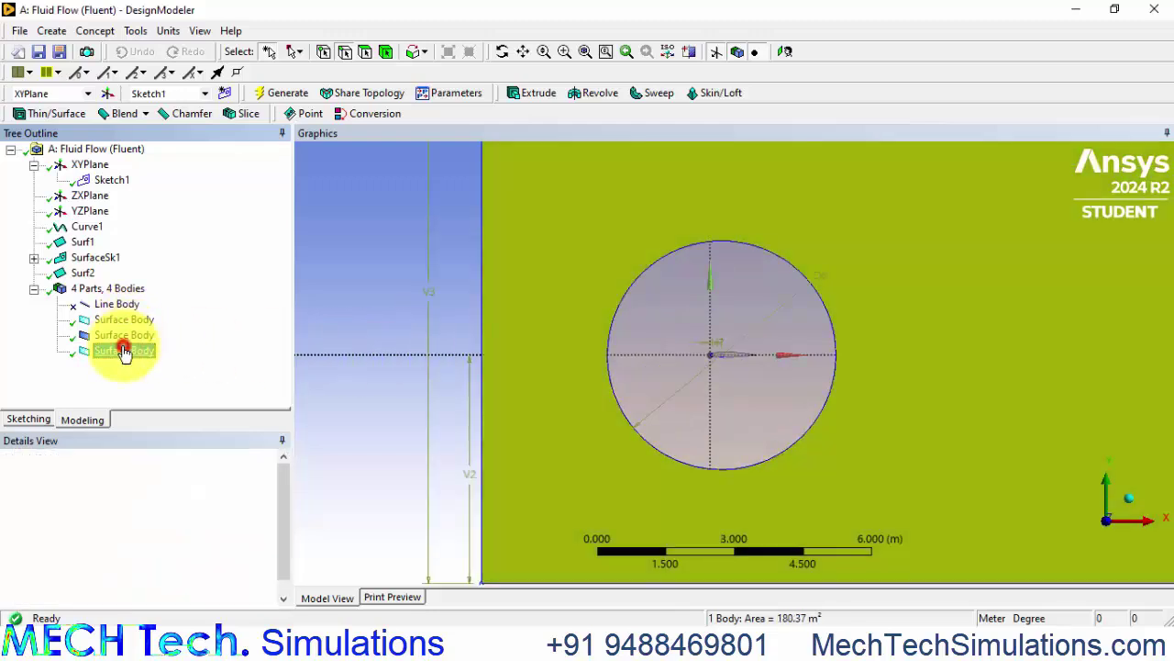
{"action": "left_click", "coordinate": [124, 352]}
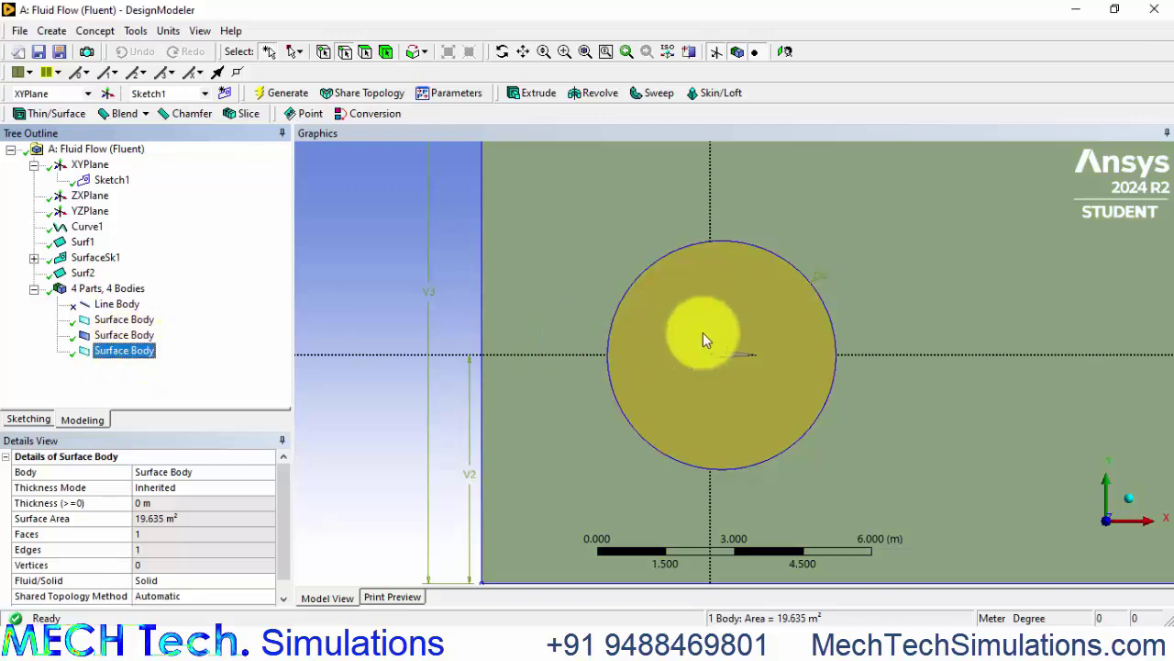
{"action": "scroll", "coordinate": [703, 332], "scroll_direction": "up", "scroll_amount": 5}
{"action": "left_click", "coordinate": [683, 295]}
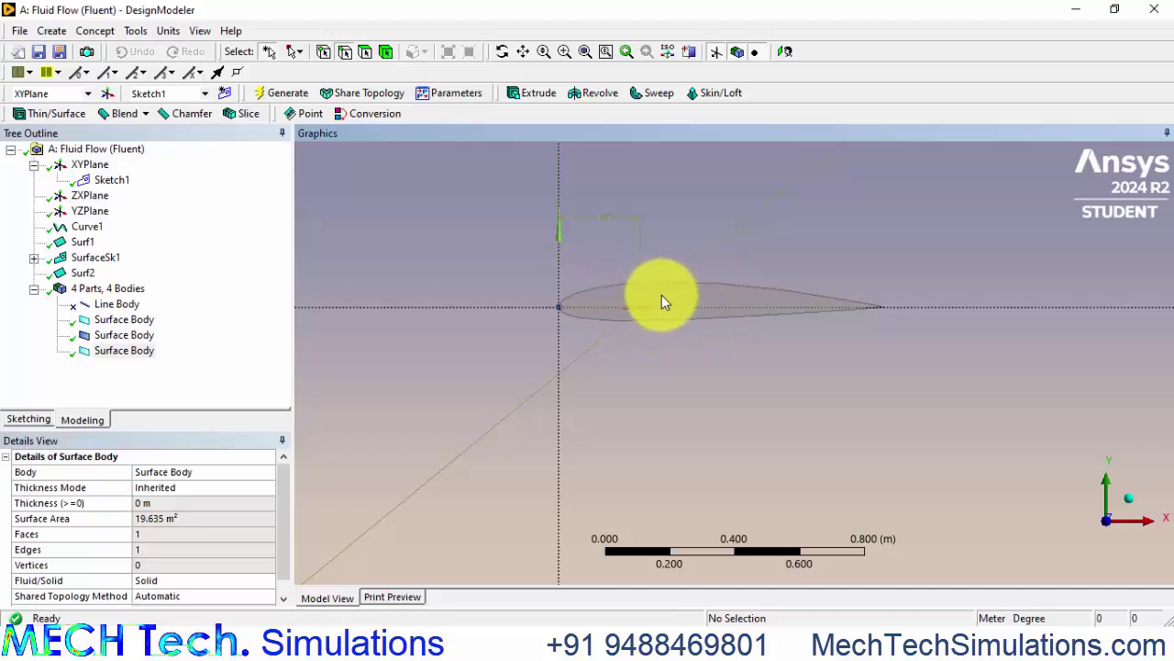
{"action": "scroll", "coordinate": [662, 303], "scroll_direction": "down", "scroll_amount": 4}
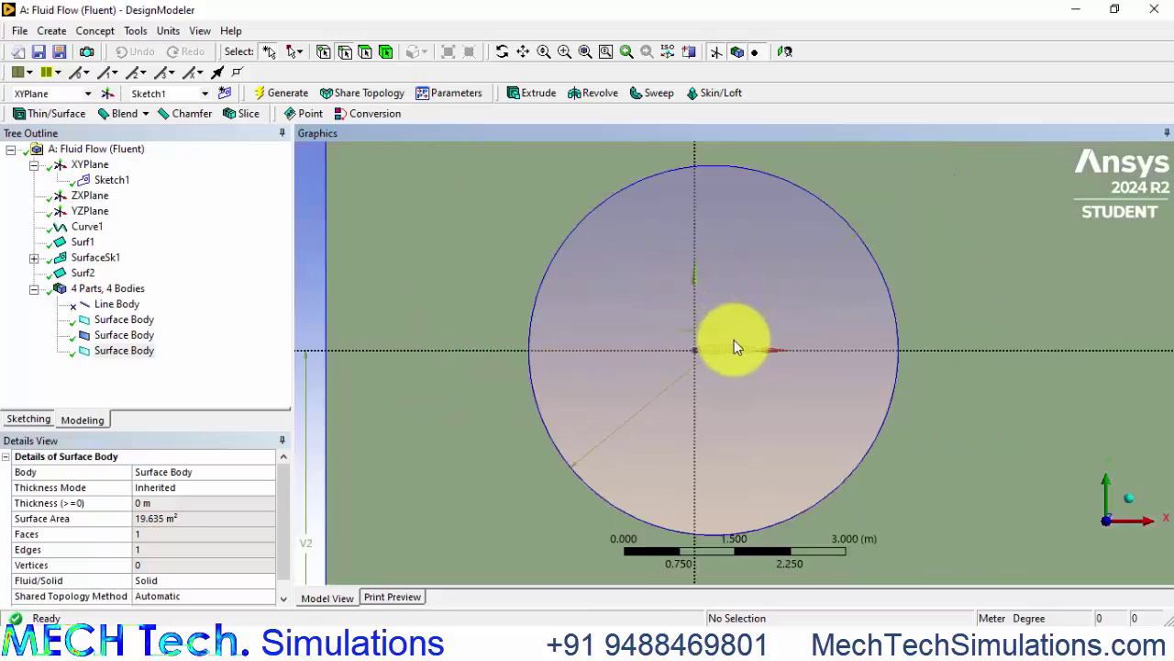
{"action": "left_click", "coordinate": [126, 350]}
{"action": "left_click", "coordinate": [130, 352]}
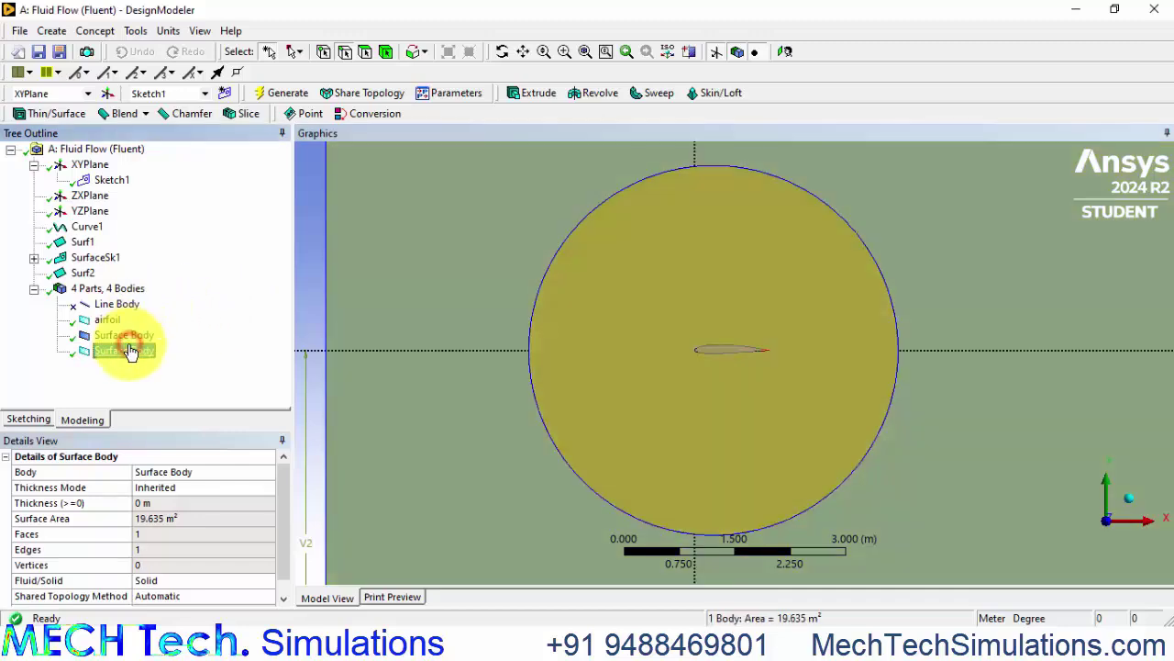
Create a Boolean Subtract with the circle as target and the airfoil as tool, then generate.
{"action": "left_click", "coordinate": [52, 30]}
{"action": "left_click", "coordinate": [106, 305]}
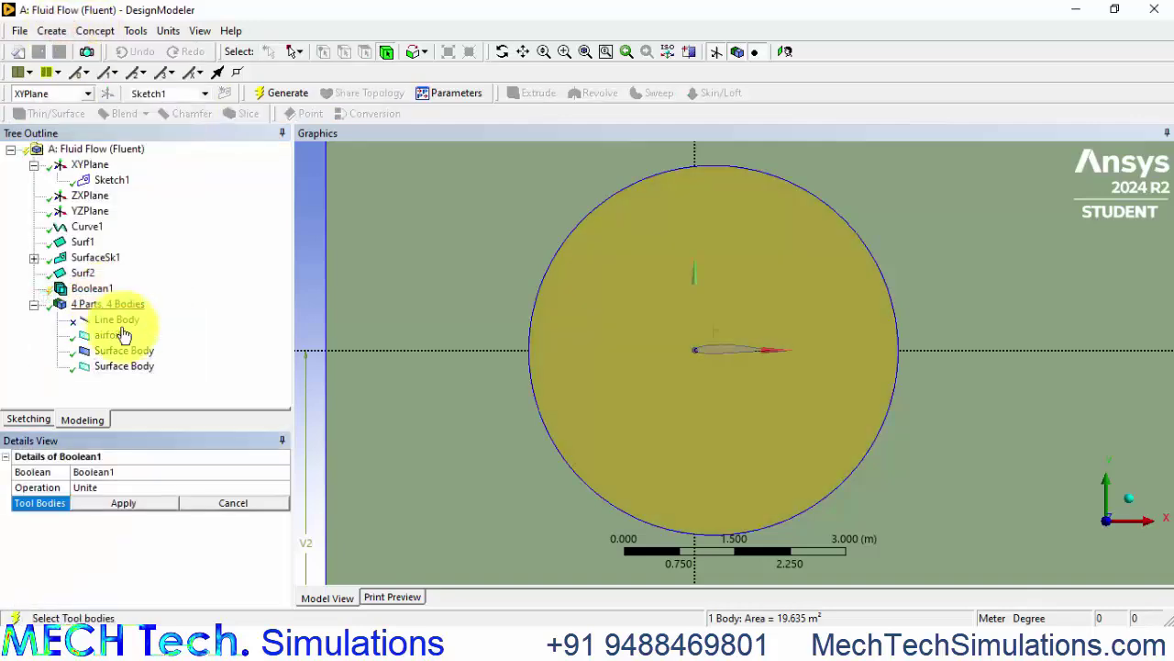
{"action": "left_click", "coordinate": [116, 486]}
{"action": "left_click", "coordinate": [165, 504]}
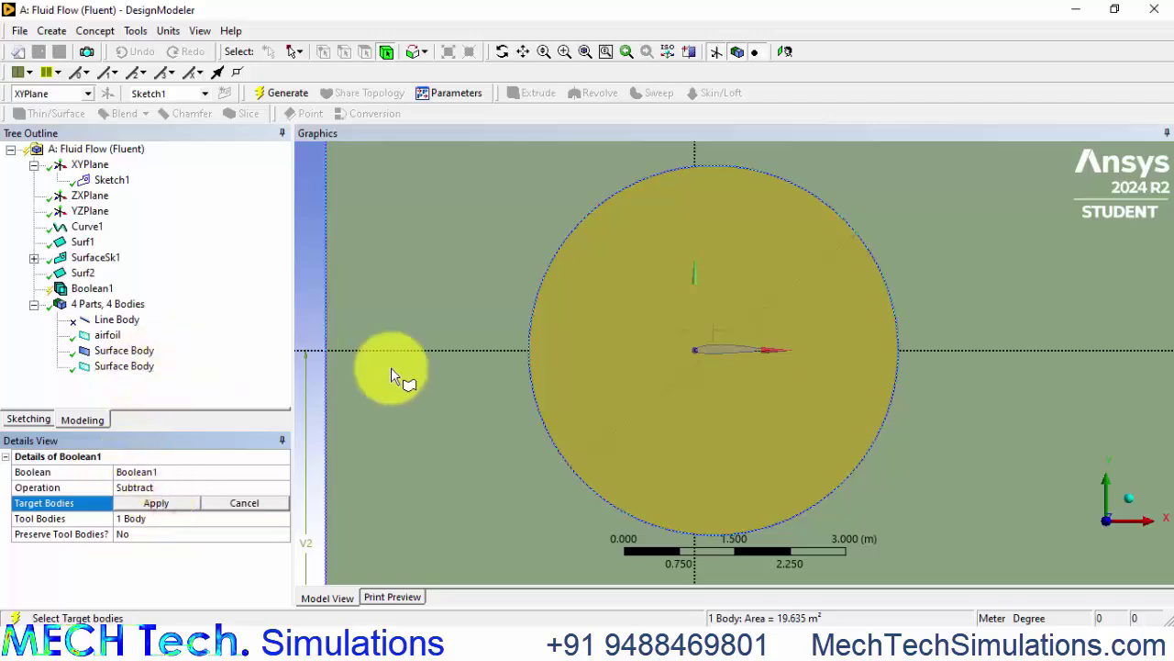
{"action": "left_click", "coordinate": [615, 330]}
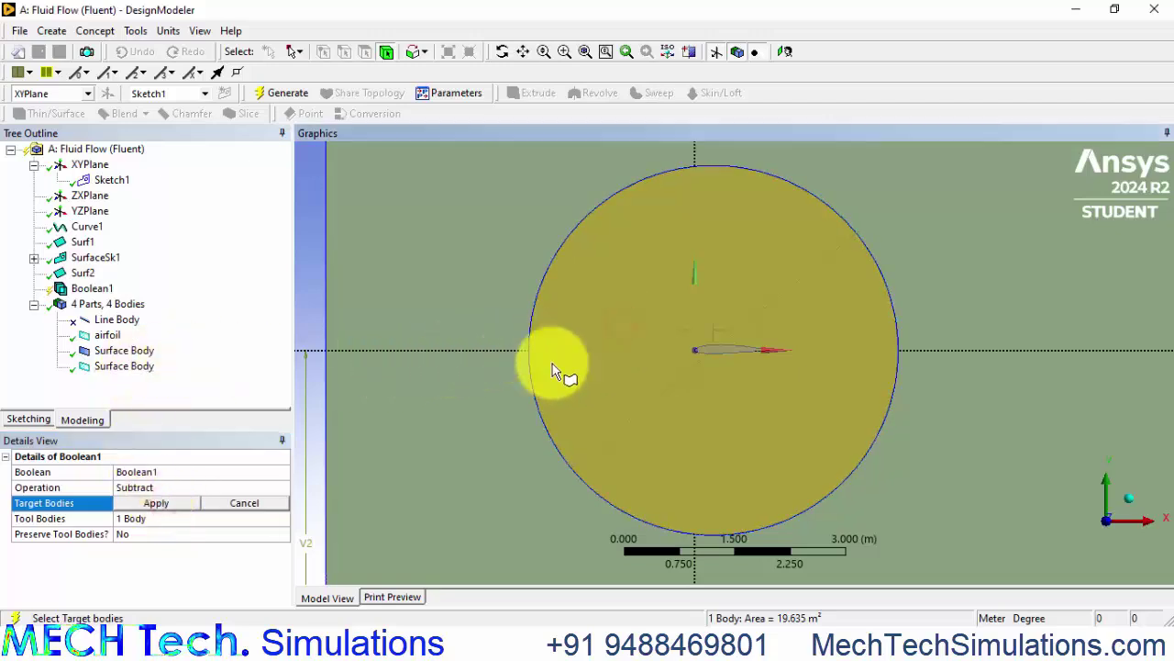
{"action": "left_click", "coordinate": [140, 504]}
{"action": "left_click", "coordinate": [147, 518]}
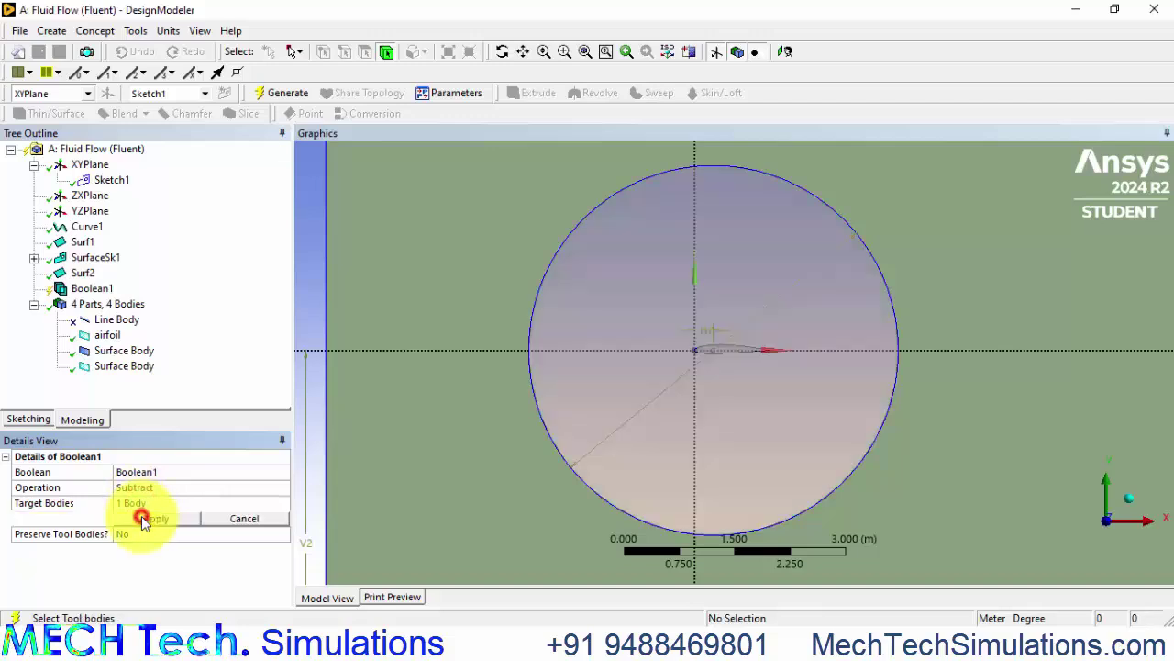
{"action": "left_click", "coordinate": [738, 356]}
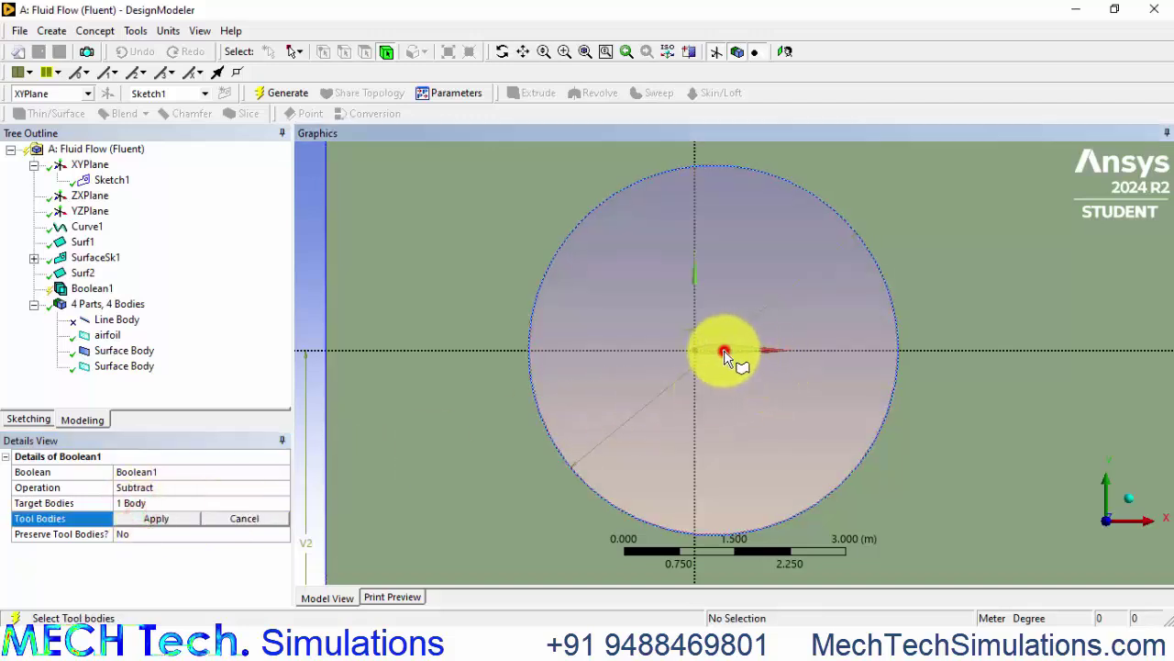
{"action": "left_click", "coordinate": [338, 570]}
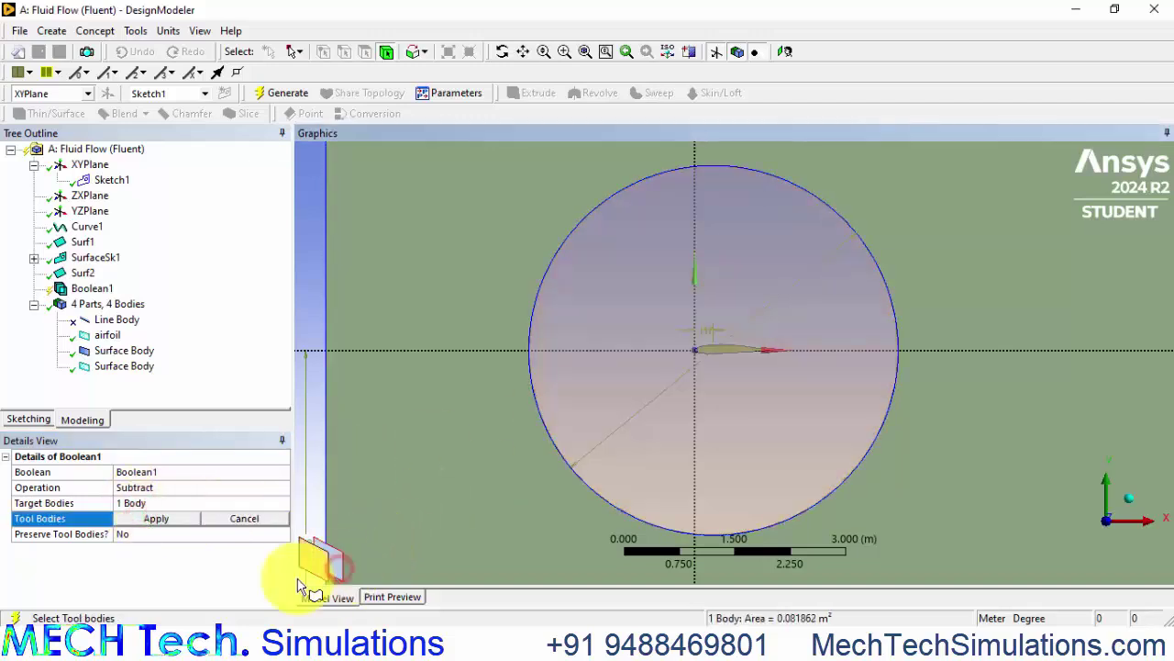
{"action": "left_click", "coordinate": [144, 519]}
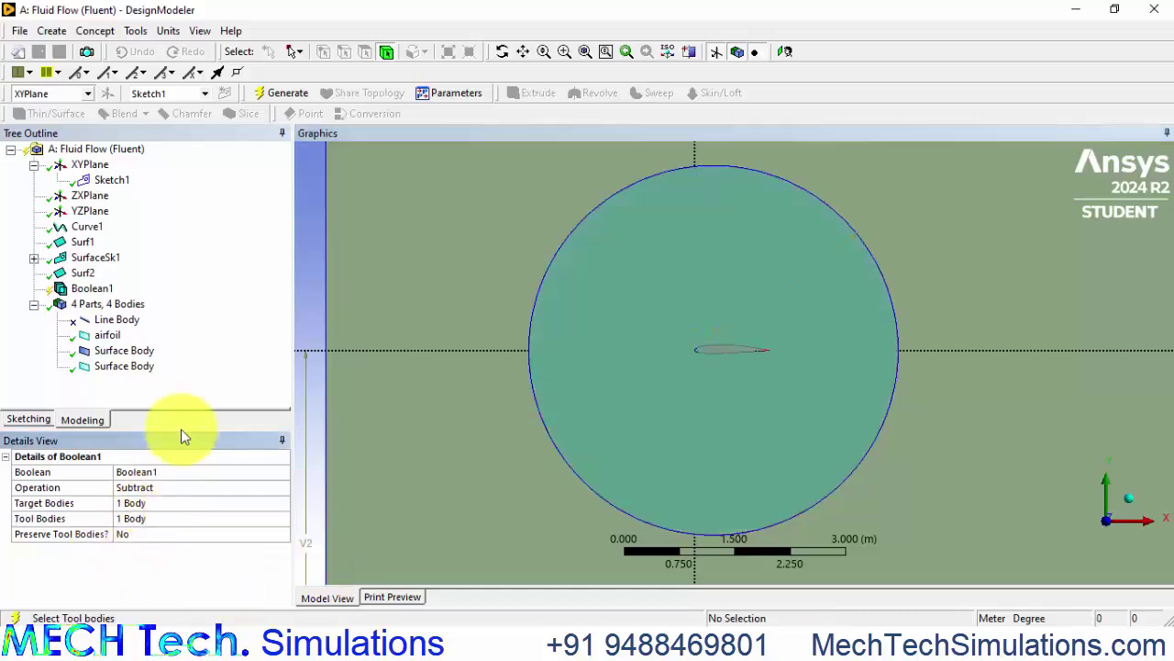
{"action": "left_click", "coordinate": [284, 93]}
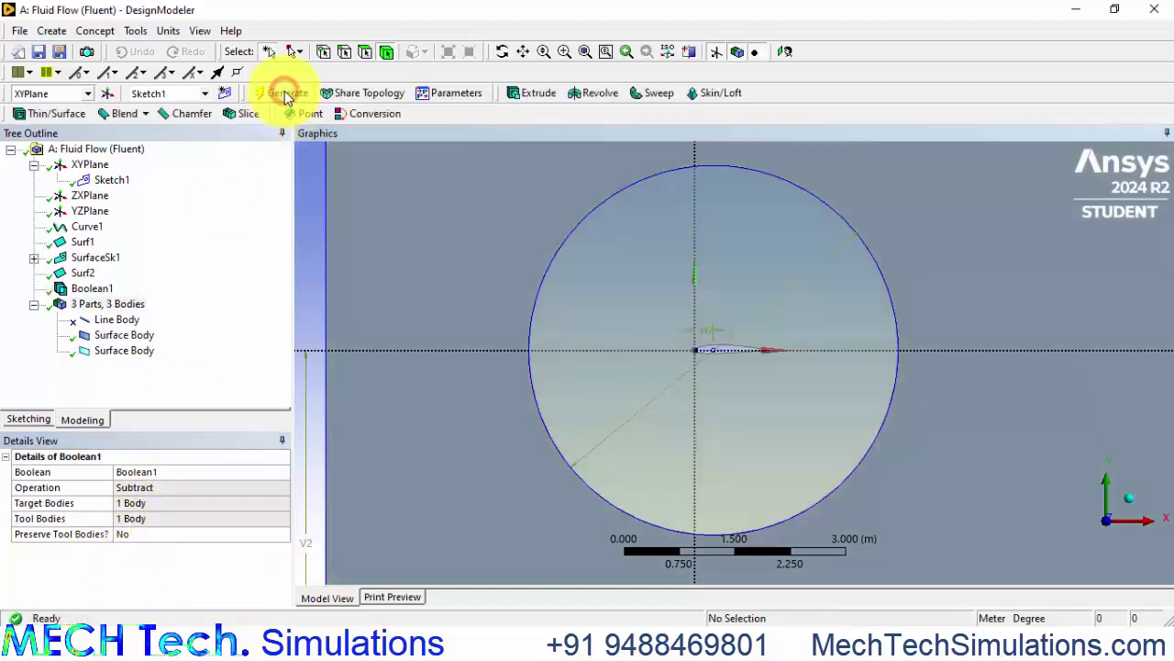
Inspect the circular and rectangular bodies to confirm the airfoil-shaped hole.
{"action": "left_click", "coordinate": [129, 353]}
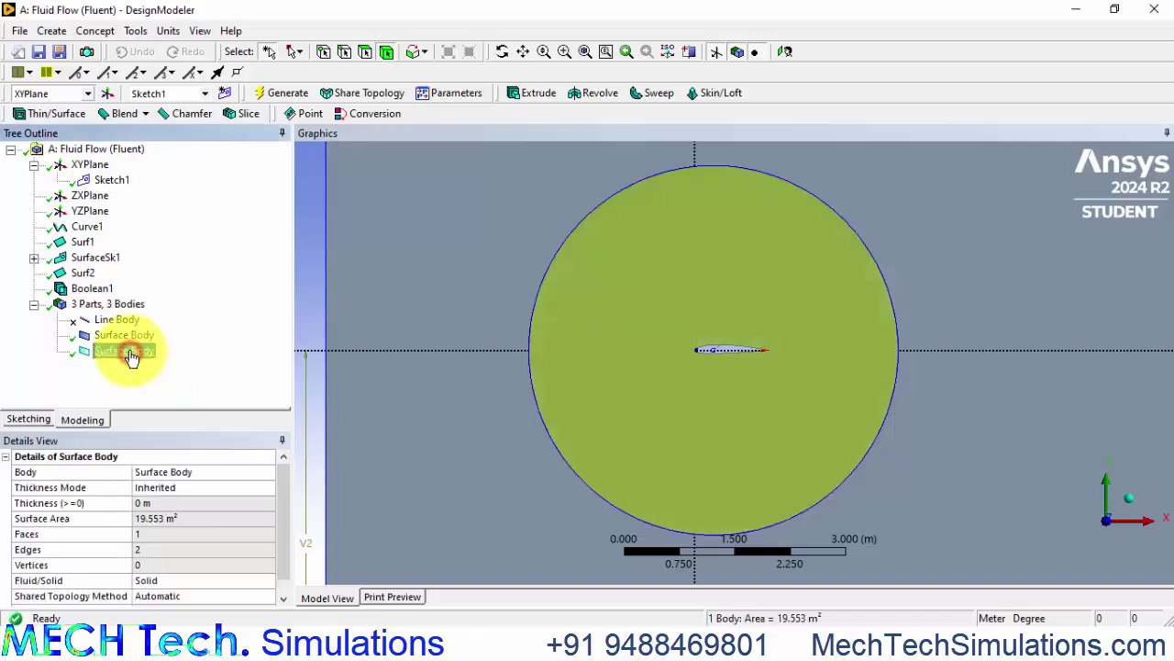
{"action": "left_click", "coordinate": [128, 336]}
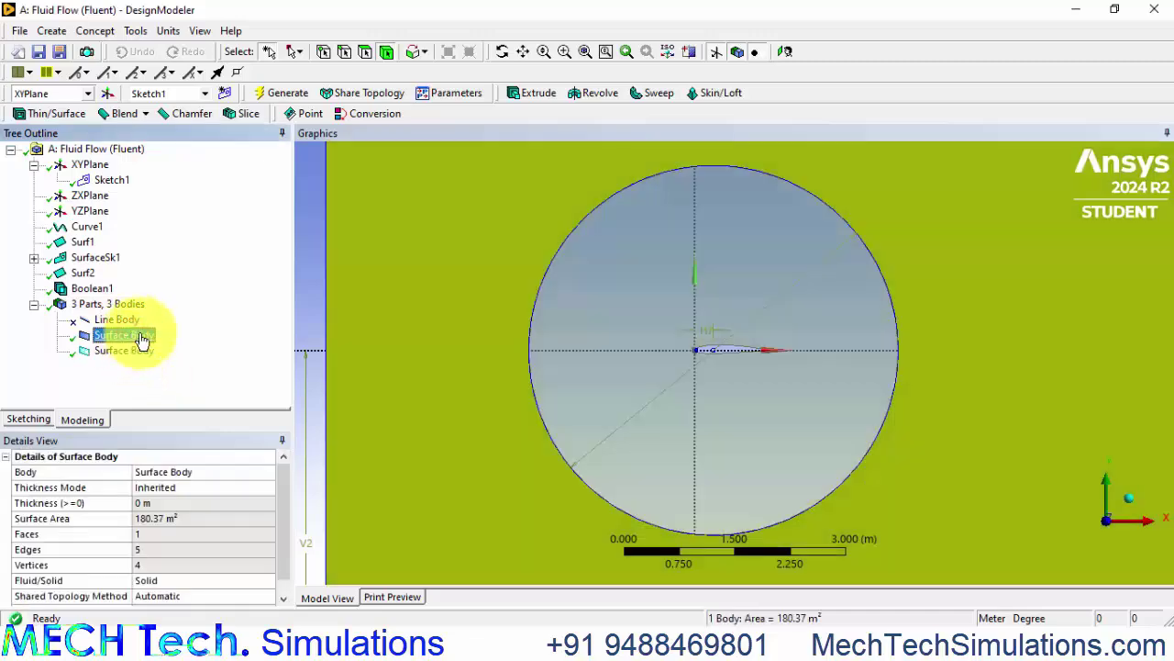
{"action": "scroll", "coordinate": [566, 406], "scroll_direction": "up", "scroll_amount": 2}
{"action": "scroll", "coordinate": [566, 410], "scroll_direction": "down", "scroll_amount": 5}
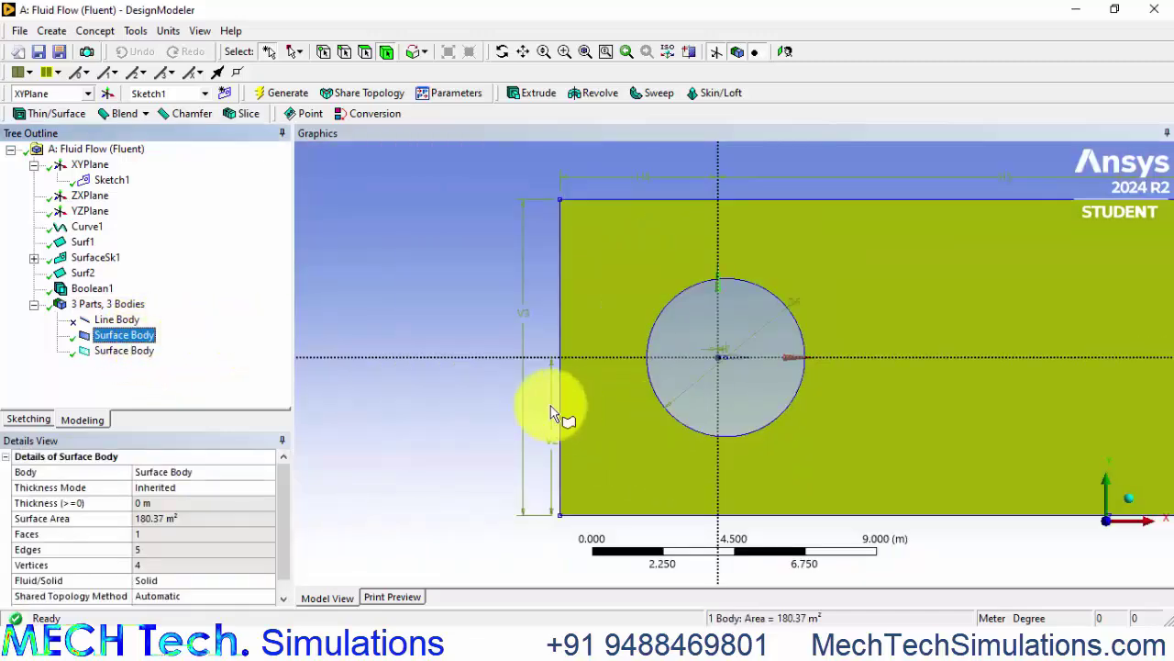
{"action": "left_click", "coordinate": [120, 351]}
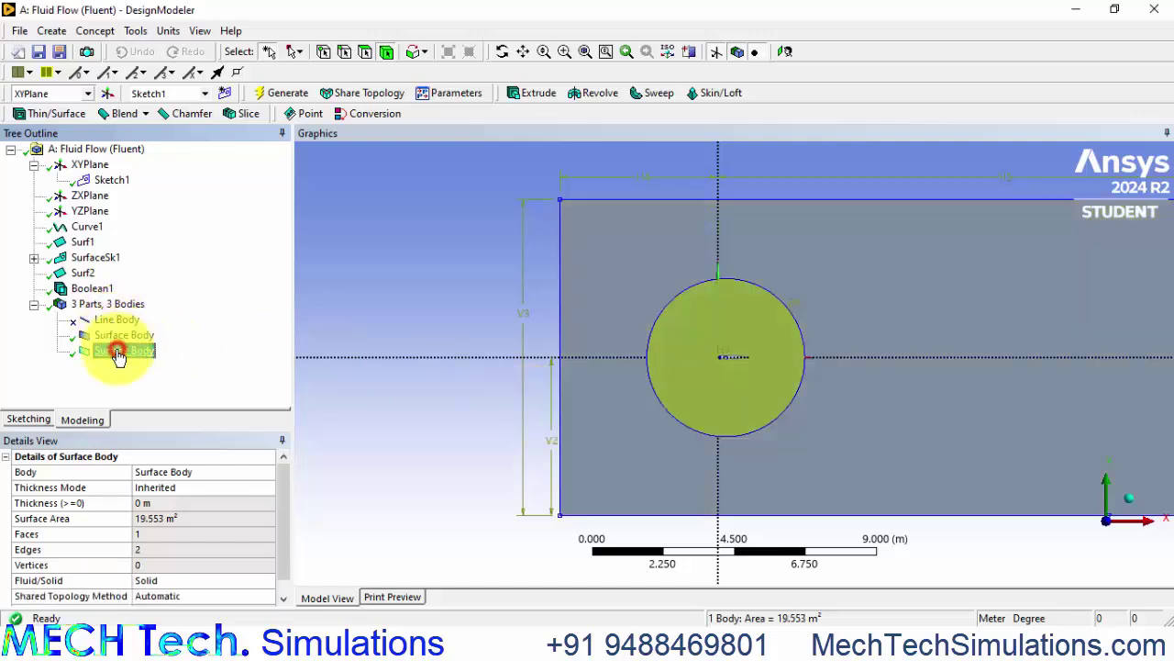
{"action": "left_click", "coordinate": [121, 336]}
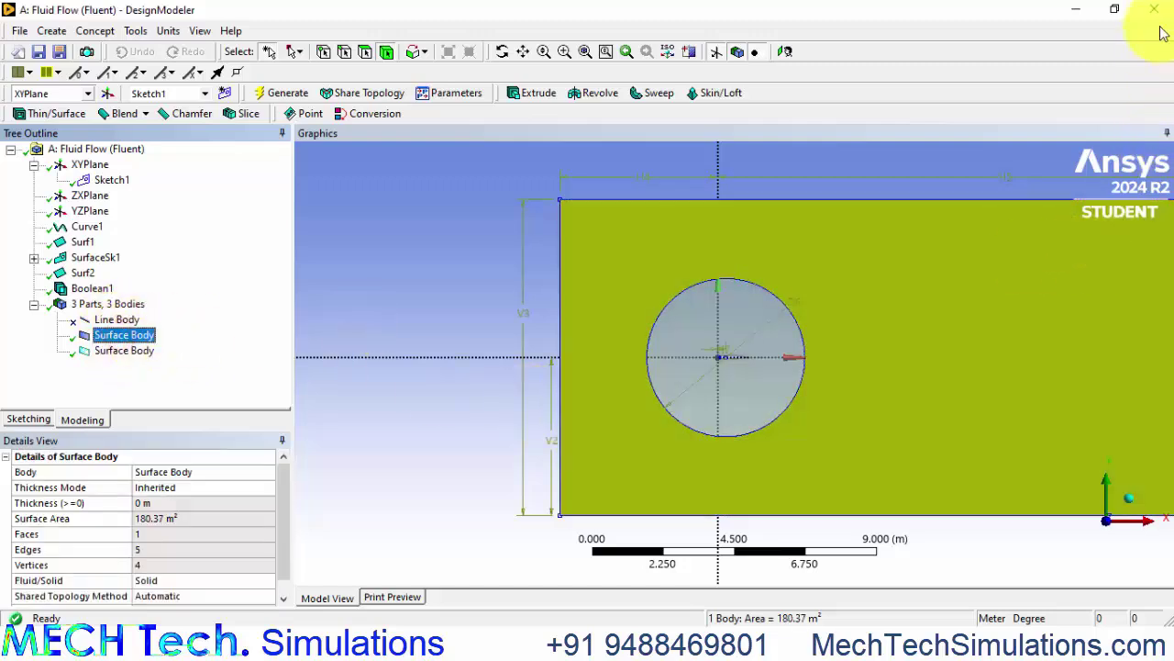
Close DesignModeler and open the Mesh cell of the Fluid Flow (Fluent) system.
{"action": "left_click", "coordinate": [1155, 10]}
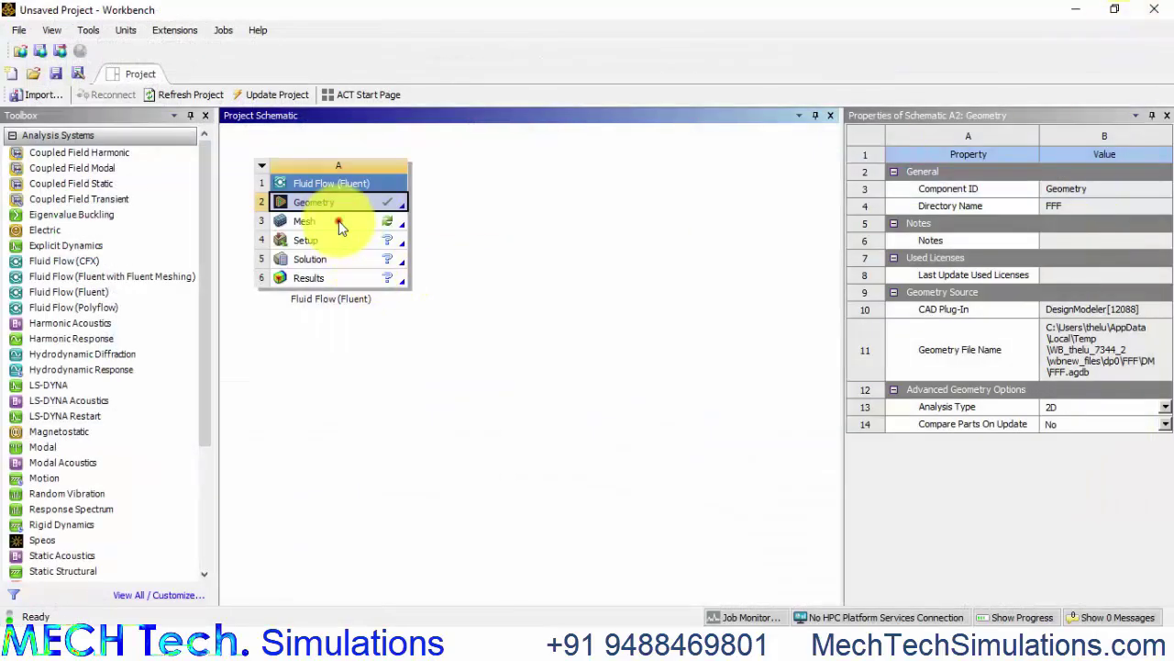
{"action": "double_click", "coordinate": [339, 220]}
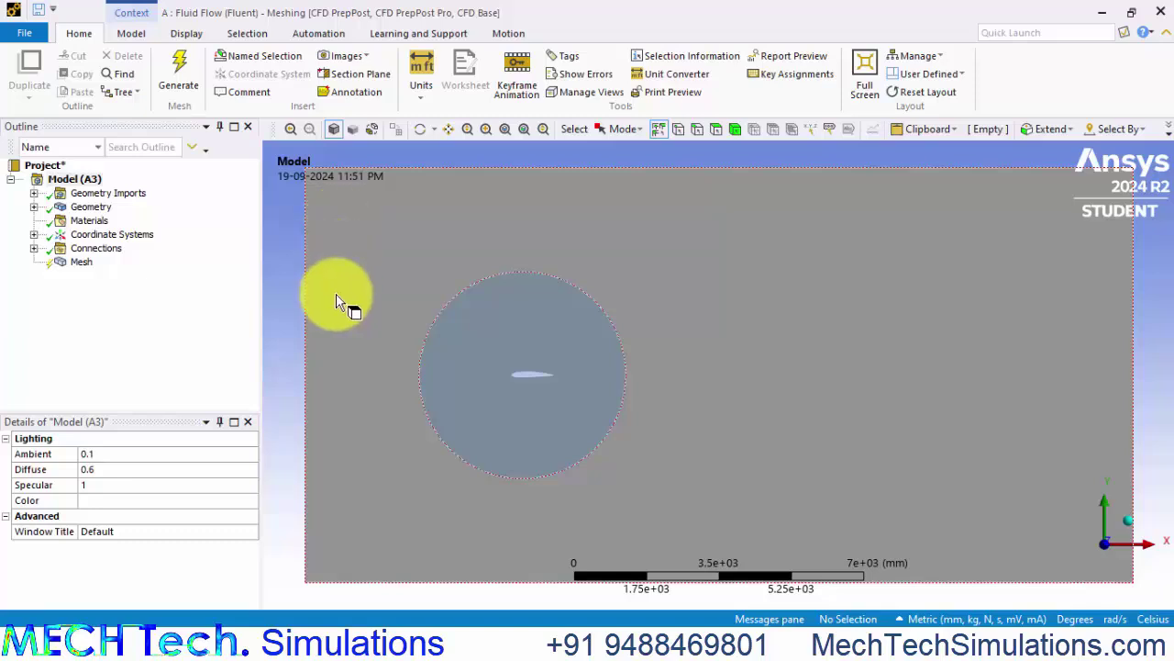
Create a named selection 'inlet' on the rectangle's left edge.
{"action": "left_click", "coordinate": [306, 312]}
{"action": "right_click", "coordinate": [306, 312]}
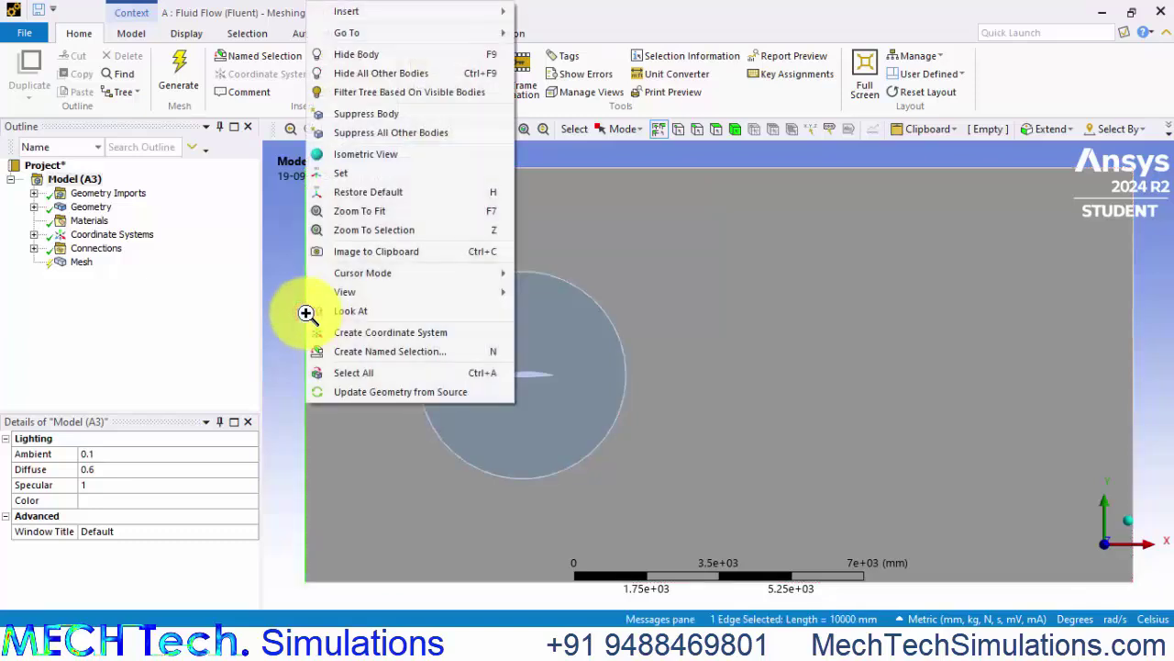
{"action": "left_click", "coordinate": [379, 354]}
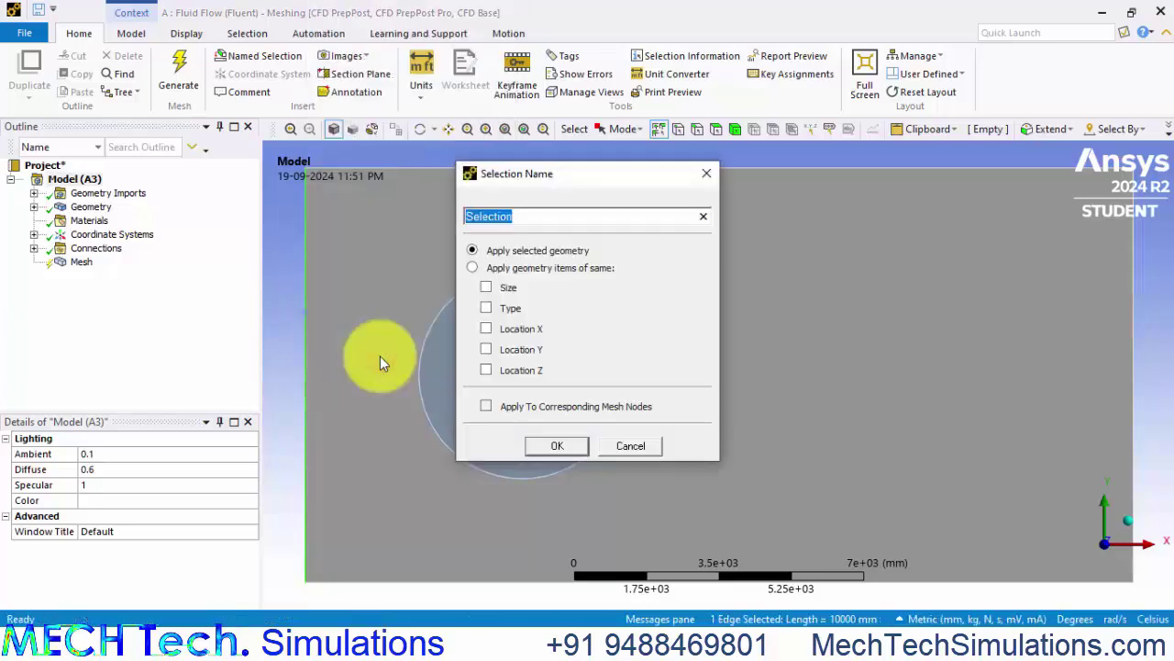
{"action": "type", "text": "inlet"}
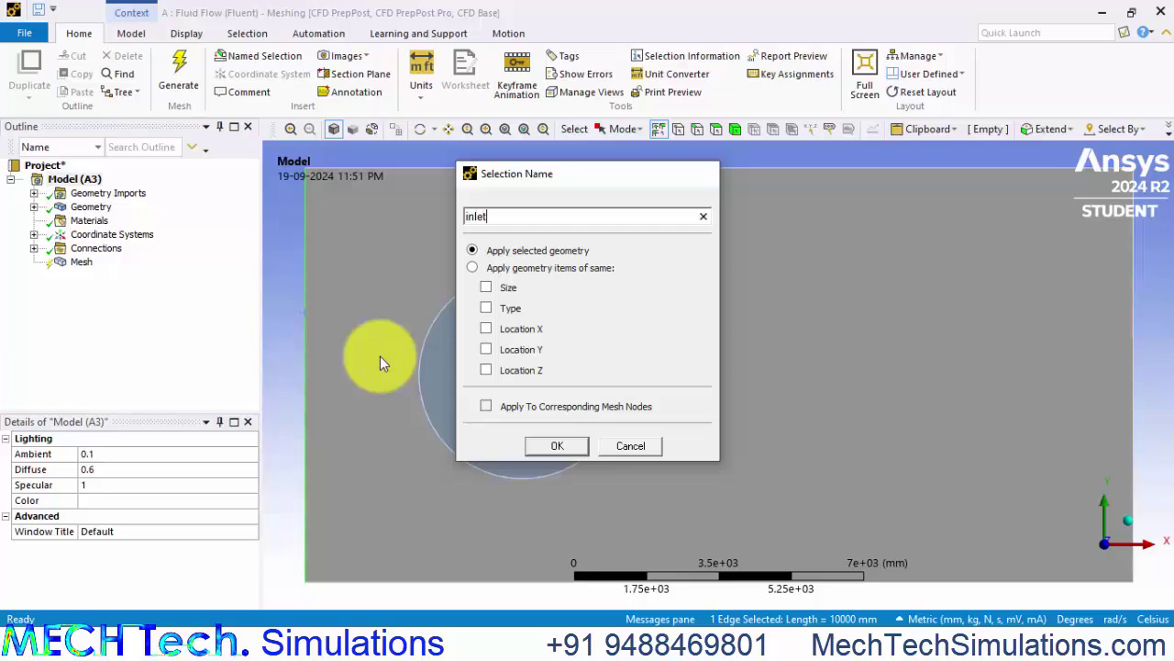
{"action": "key", "text": "Return"}
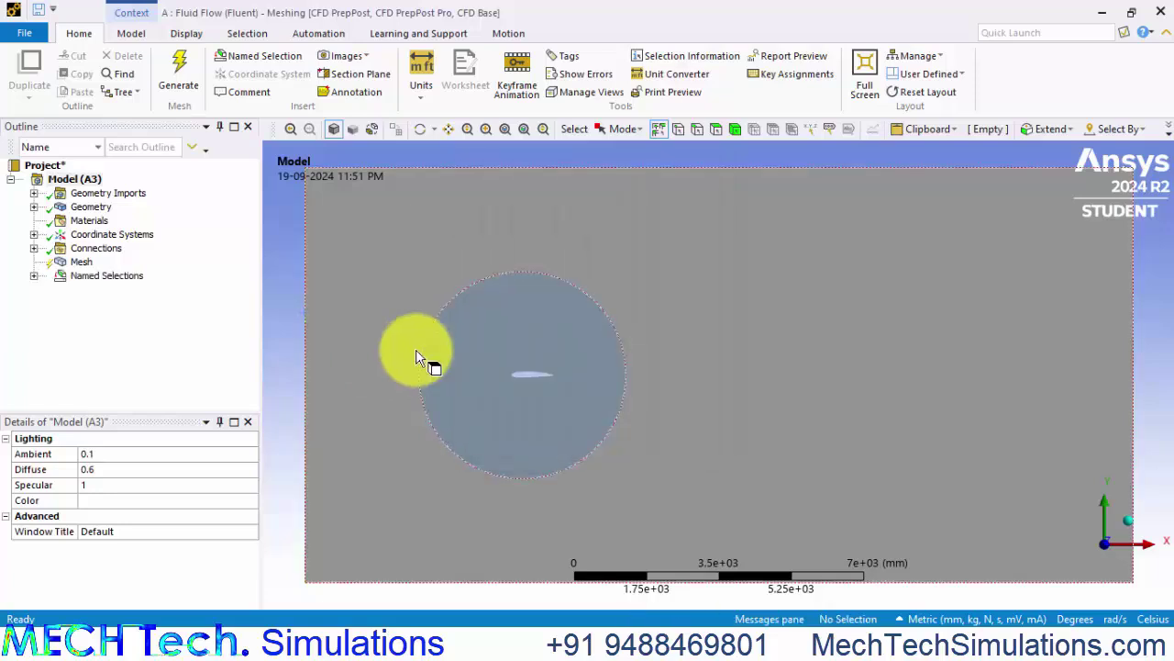
Create a named selection 'outlet' on the rectangle's right edge.
{"action": "right_click", "coordinate": [1134, 356]}
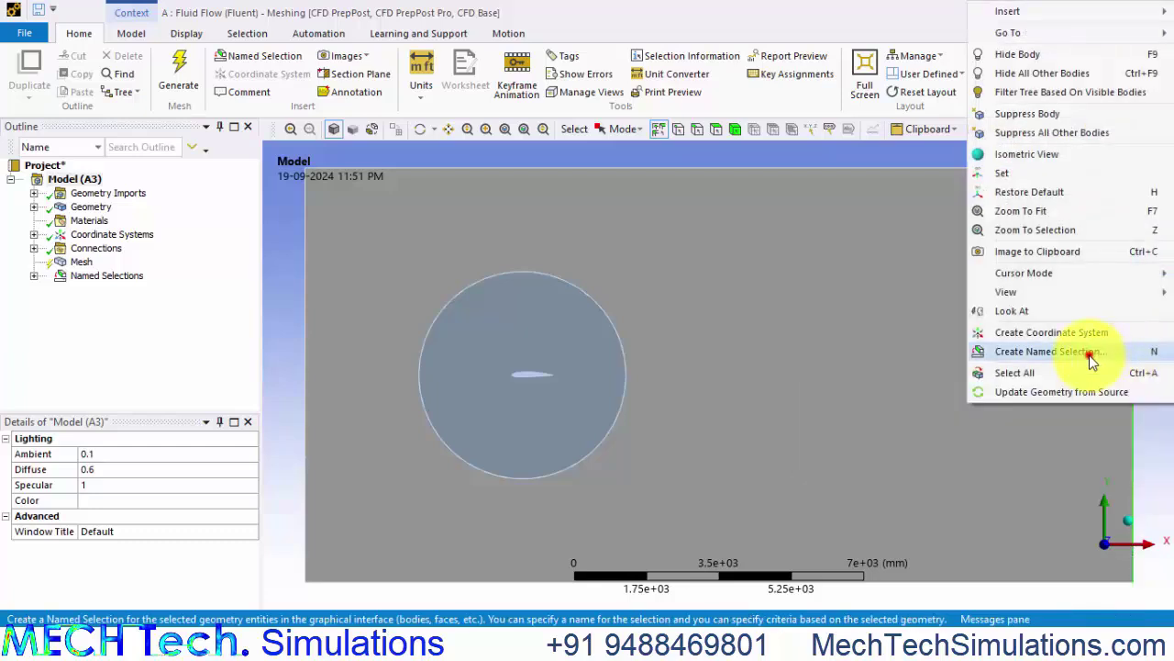
{"action": "left_click", "coordinate": [1094, 353]}
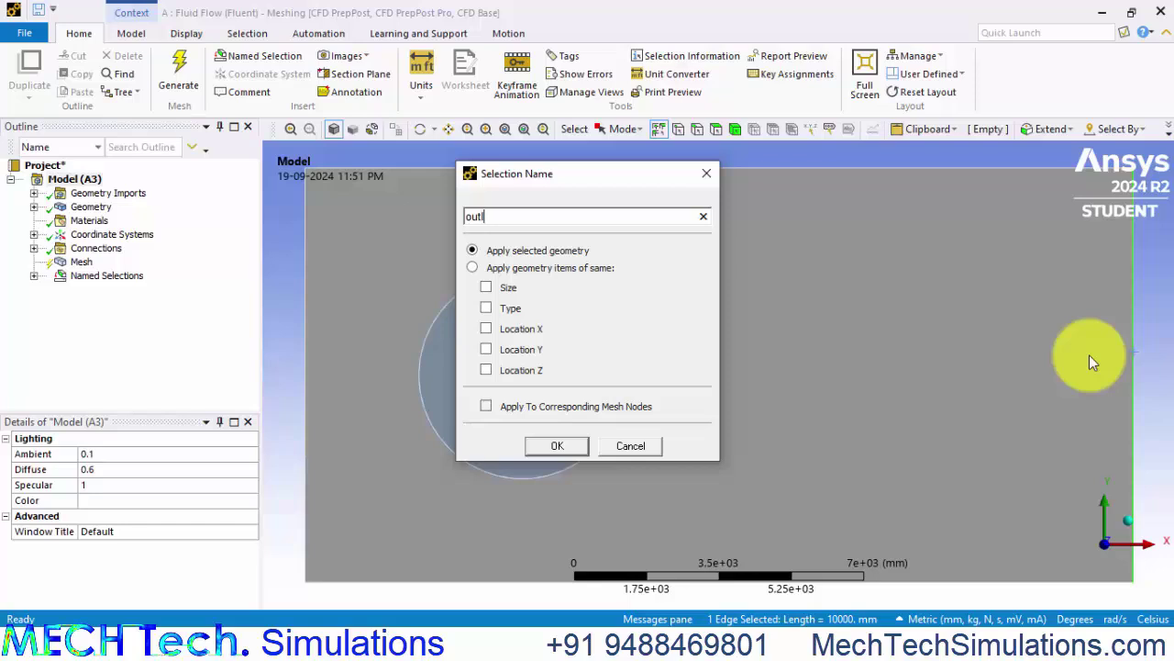
{"action": "type", "text": "outlet"}
{"action": "key", "text": "Return"}
Box-select the airfoil edge with the Edge filter and start a named selection for it.
{"action": "scroll", "coordinate": [567, 237], "scroll_direction": "up", "scroll_amount": 2}
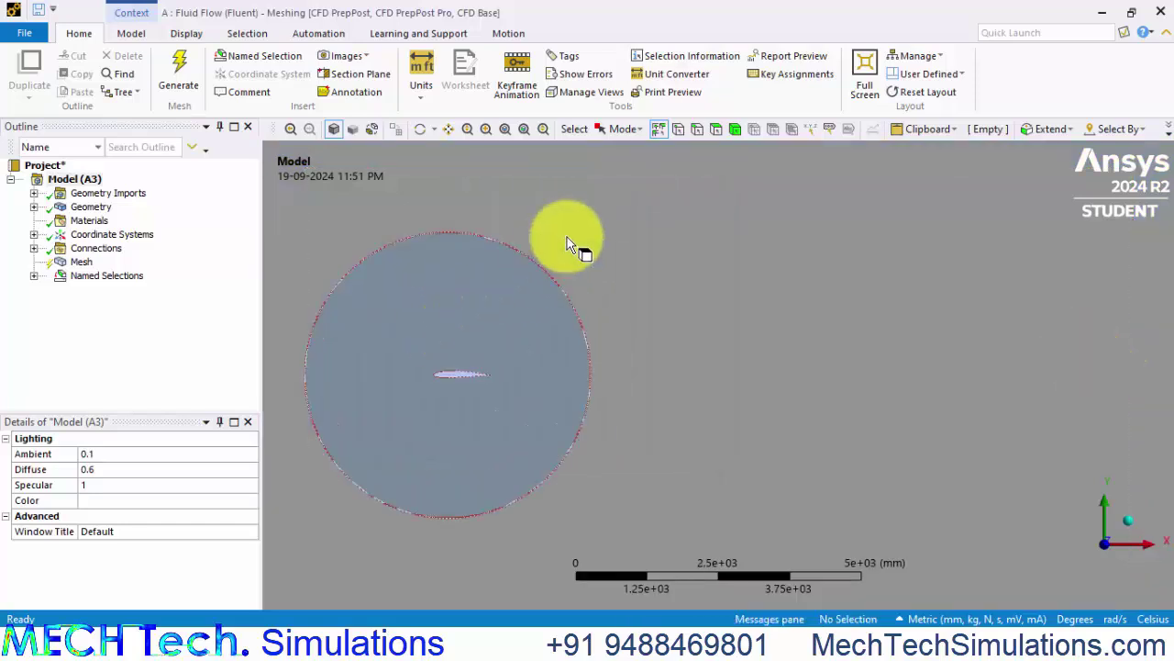
{"action": "left_click", "coordinate": [627, 129]}
{"action": "left_click", "coordinate": [641, 167]}
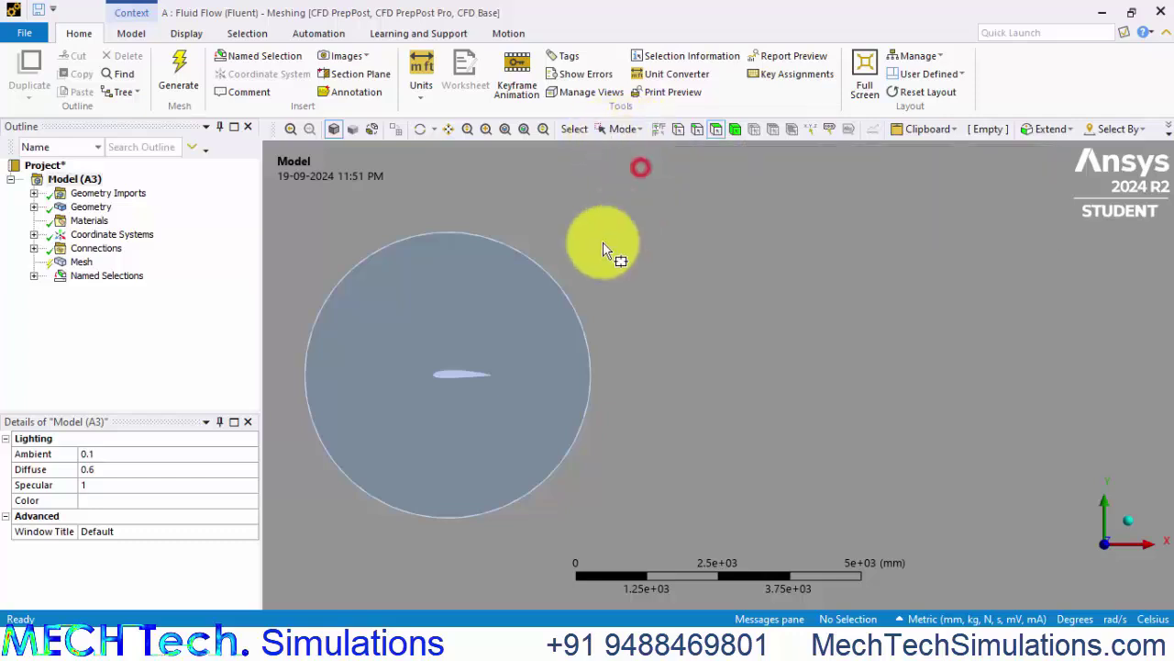
{"action": "left_click", "coordinate": [423, 329]}
{"action": "scroll", "coordinate": [476, 399], "scroll_direction": "down", "scroll_amount": 3}
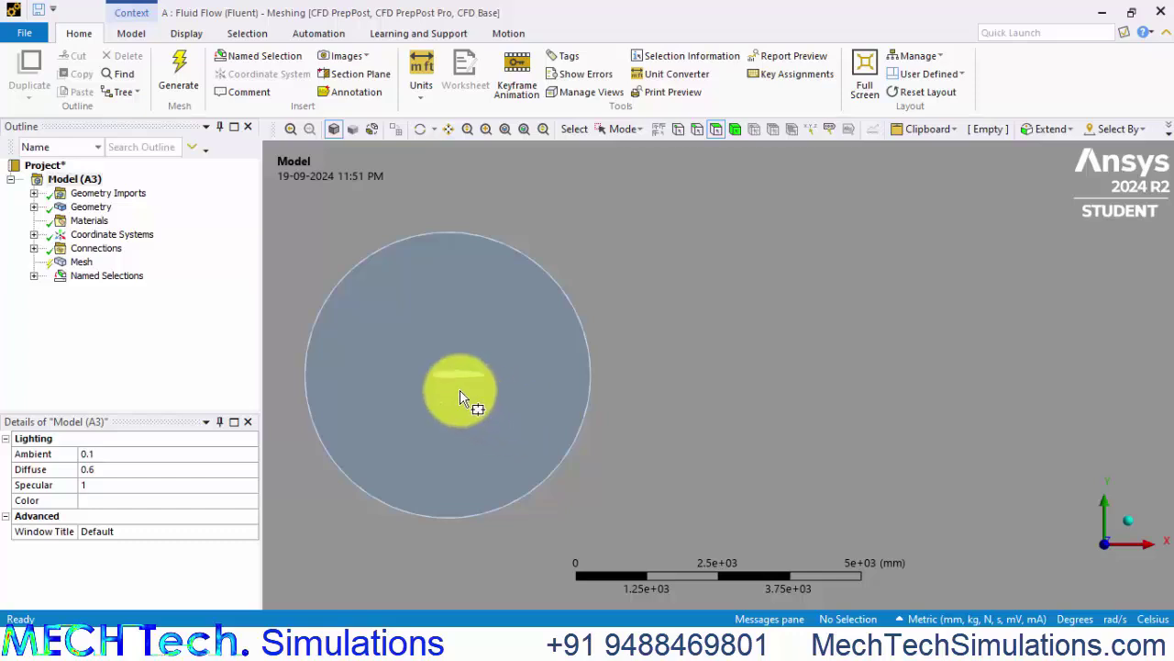
{"action": "scroll", "coordinate": [459, 354], "scroll_direction": "up", "scroll_amount": 4}
{"action": "scroll", "coordinate": [413, 380], "scroll_direction": "up", "scroll_amount": 2}
{"action": "scroll", "coordinate": [395, 385], "scroll_direction": "down", "scroll_amount": 4}
{"action": "left_click", "coordinate": [697, 129]}
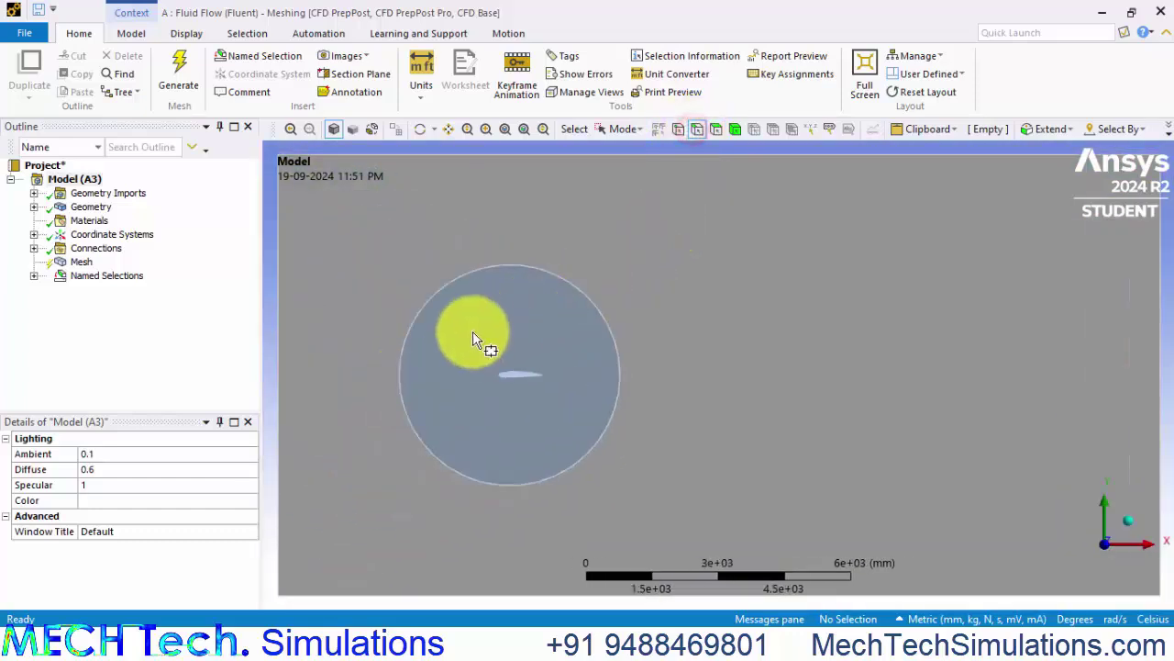
{"action": "left_click_drag", "start_coordinate": [468, 346], "coordinate": [574, 410]}
{"action": "right_click", "coordinate": [534, 386]}
{"action": "left_click", "coordinate": [603, 352]}
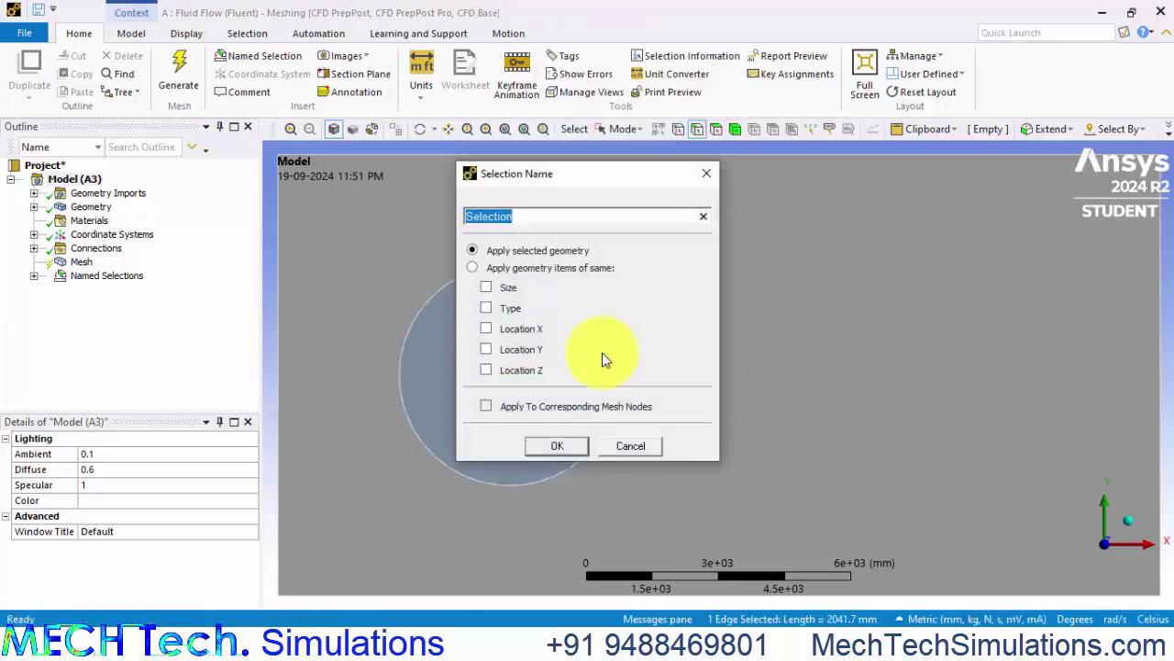
Name the edge selection 'airfoil' and set the global element size to 200 mm.
{"action": "type", "text": "airfoil"}
{"action": "key", "text": "Return"}
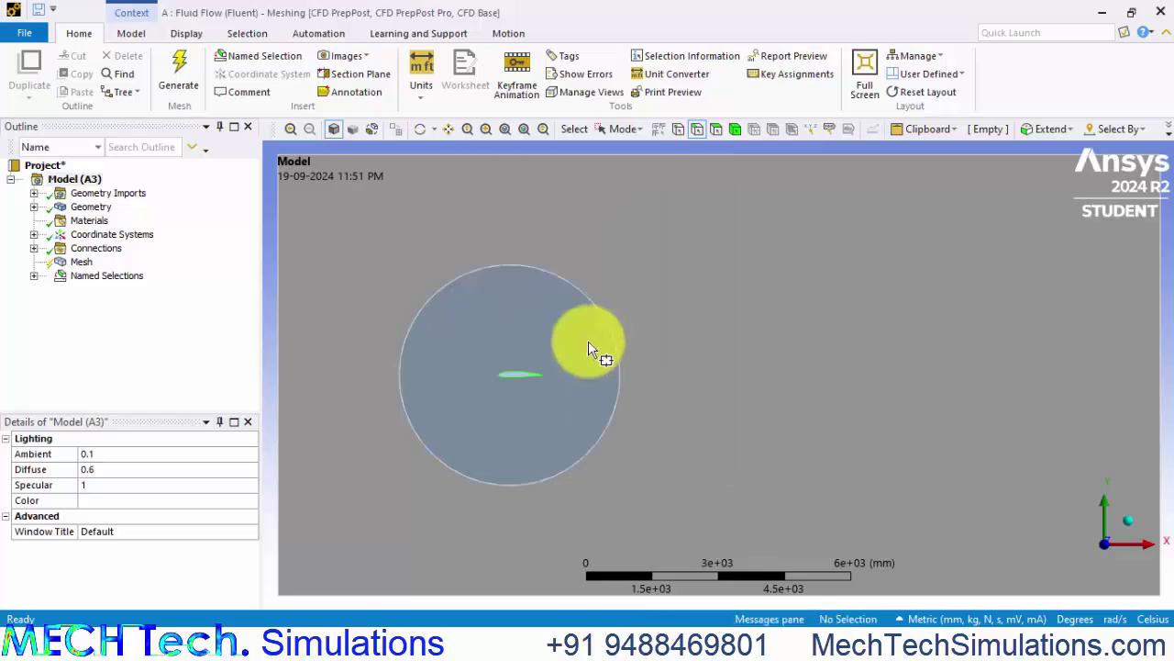
{"action": "left_click", "coordinate": [83, 262]}
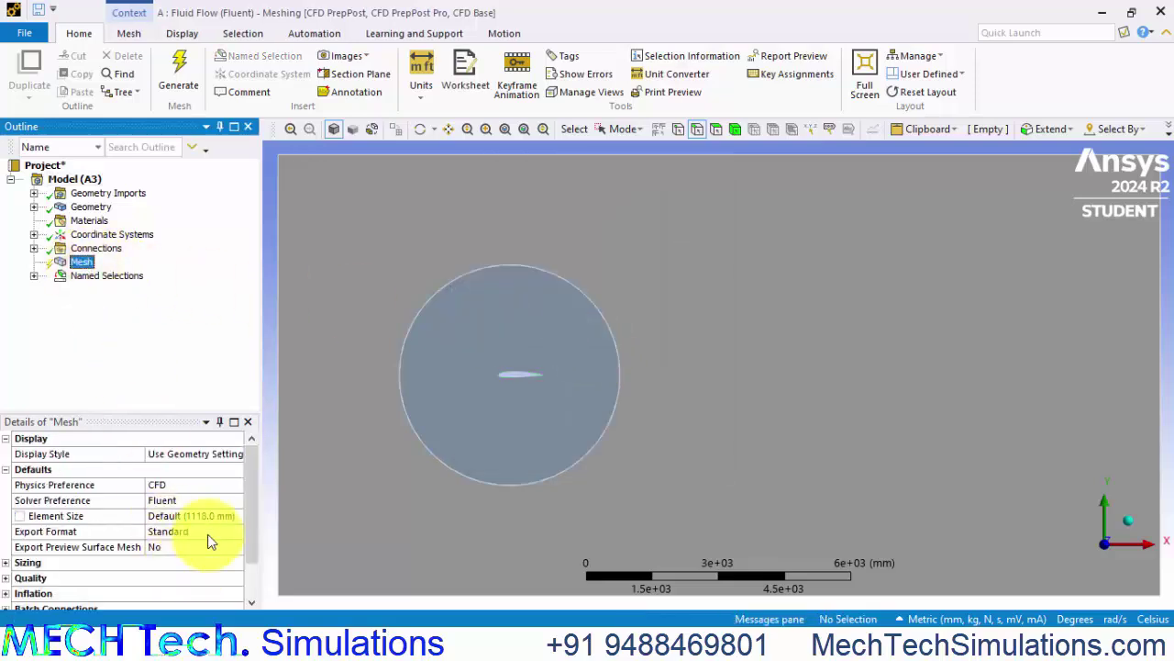
{"action": "left_click", "coordinate": [209, 518]}
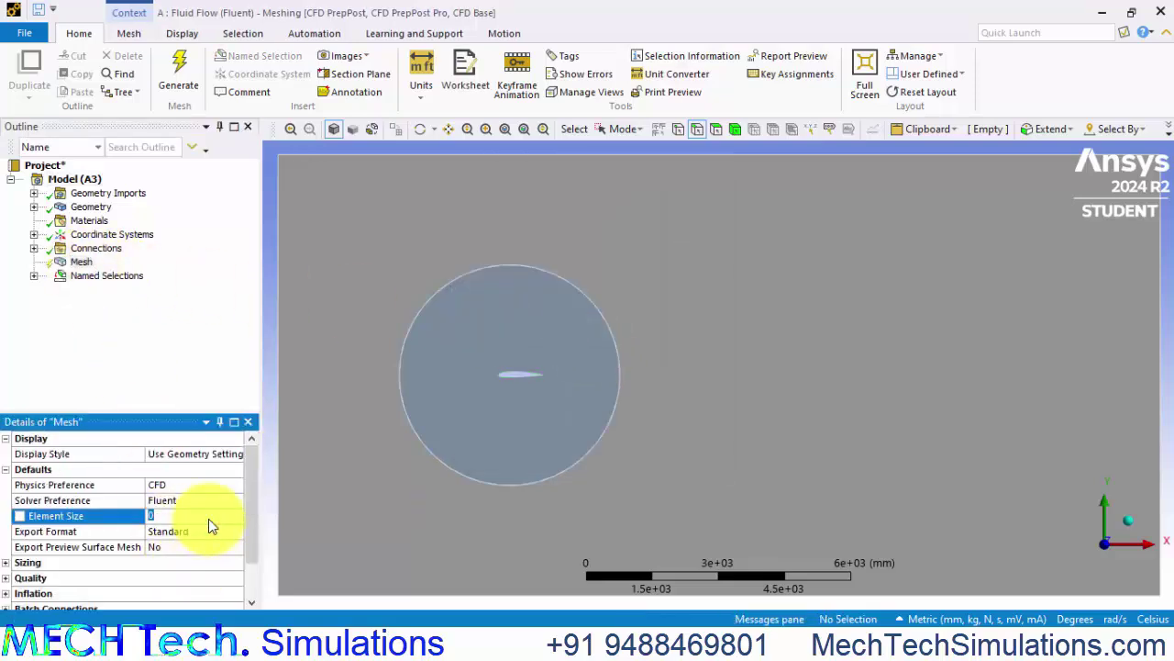
{"action": "type", "text": "200"}
{"action": "key", "text": "Return"}
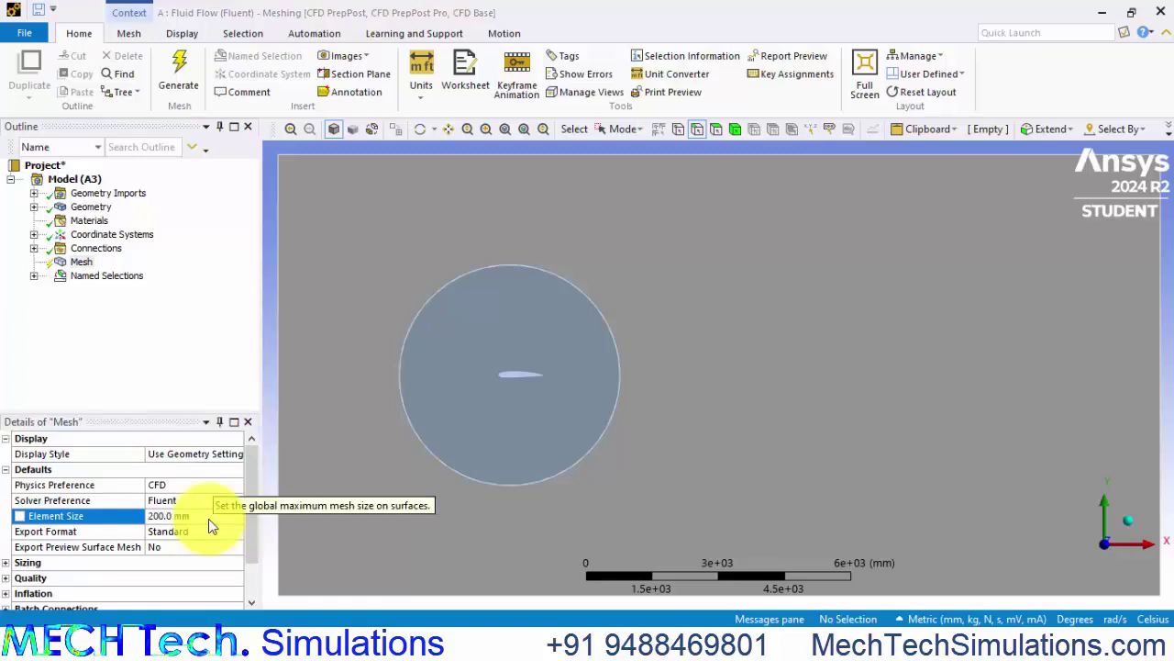
Generate the mesh and zoom in to inspect the refinement around the airfoil.
{"action": "left_click", "coordinate": [189, 82]}
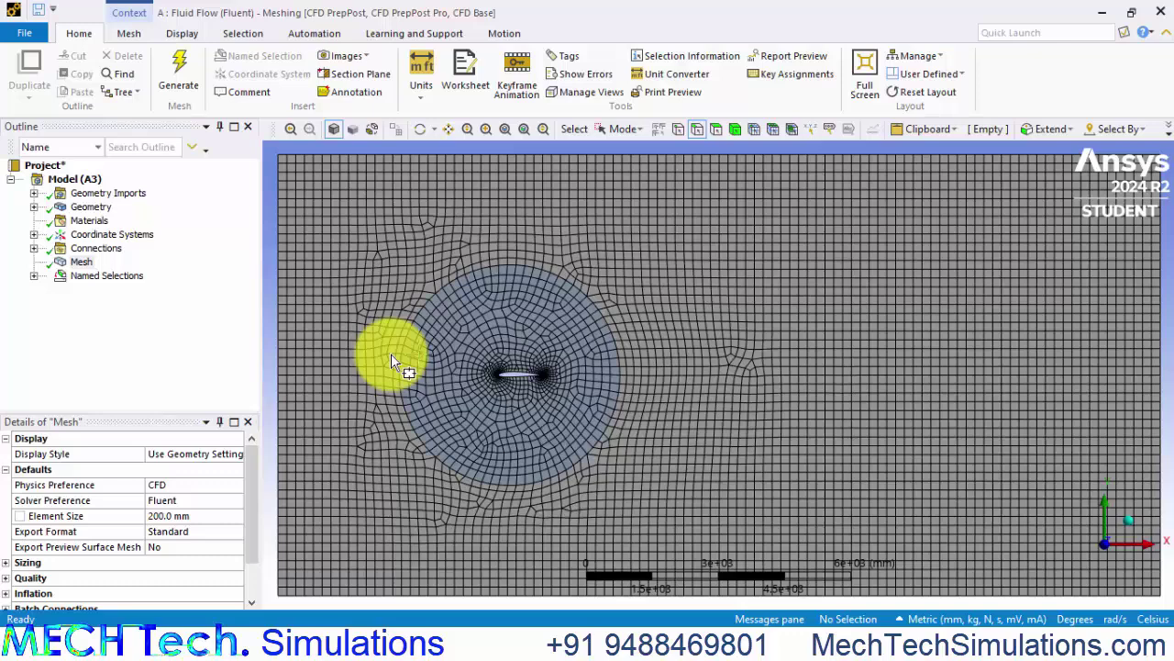
{"action": "scroll", "coordinate": [533, 386], "scroll_direction": "down", "scroll_amount": 3}
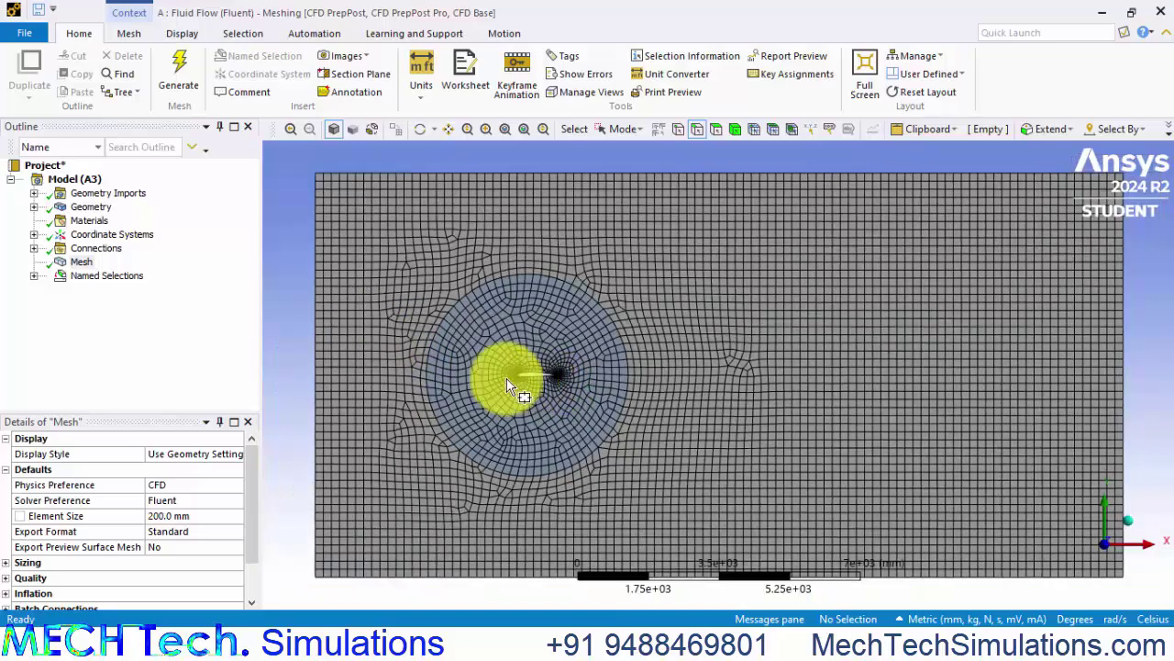
{"action": "scroll", "coordinate": [565, 376], "scroll_direction": "up", "scroll_amount": 5}
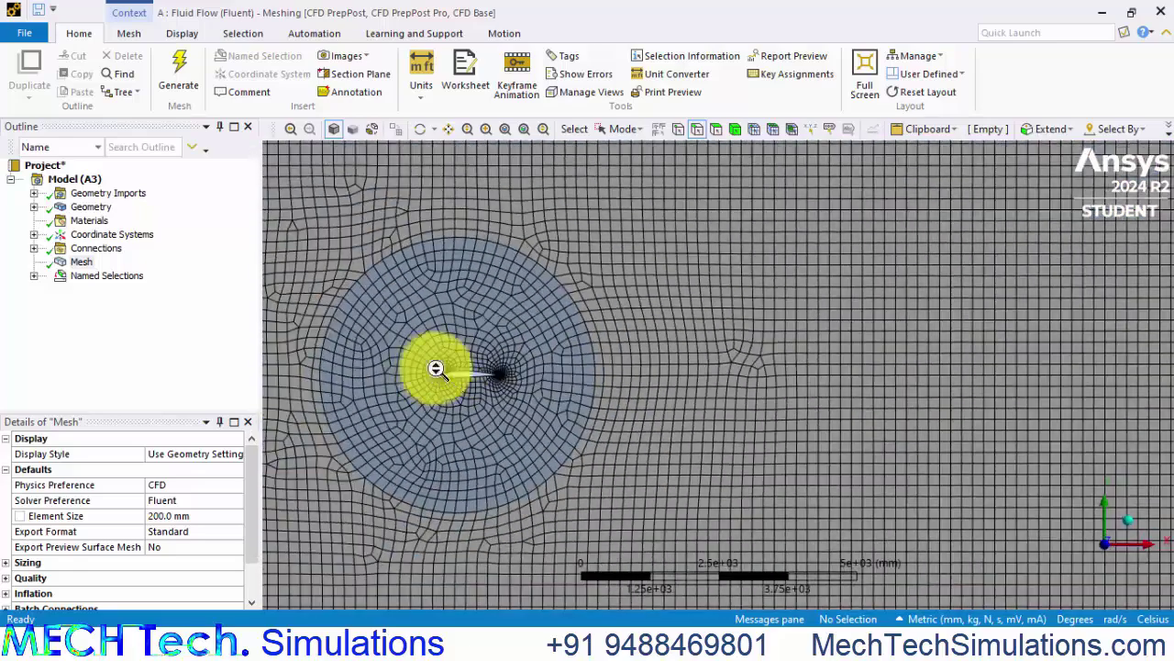
{"action": "scroll", "coordinate": [564, 399], "scroll_direction": "up", "scroll_amount": 5}
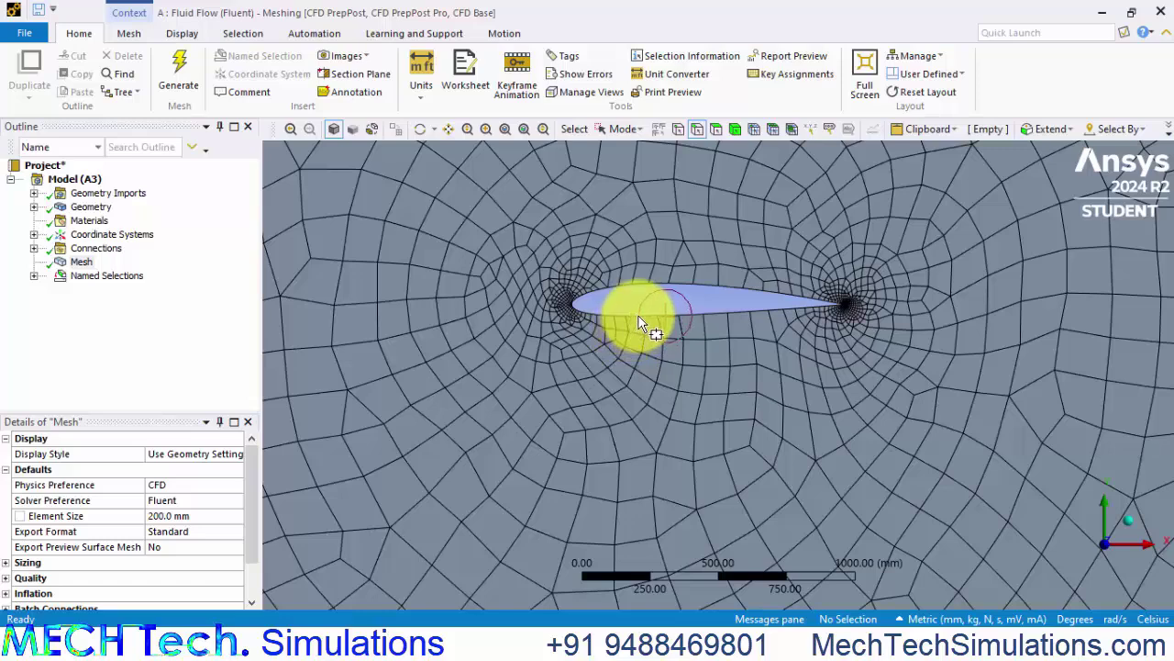
Insert a Sizing control under the Mesh.
{"action": "double_click", "coordinate": [97, 276]}
{"action": "right_click", "coordinate": [97, 278]}
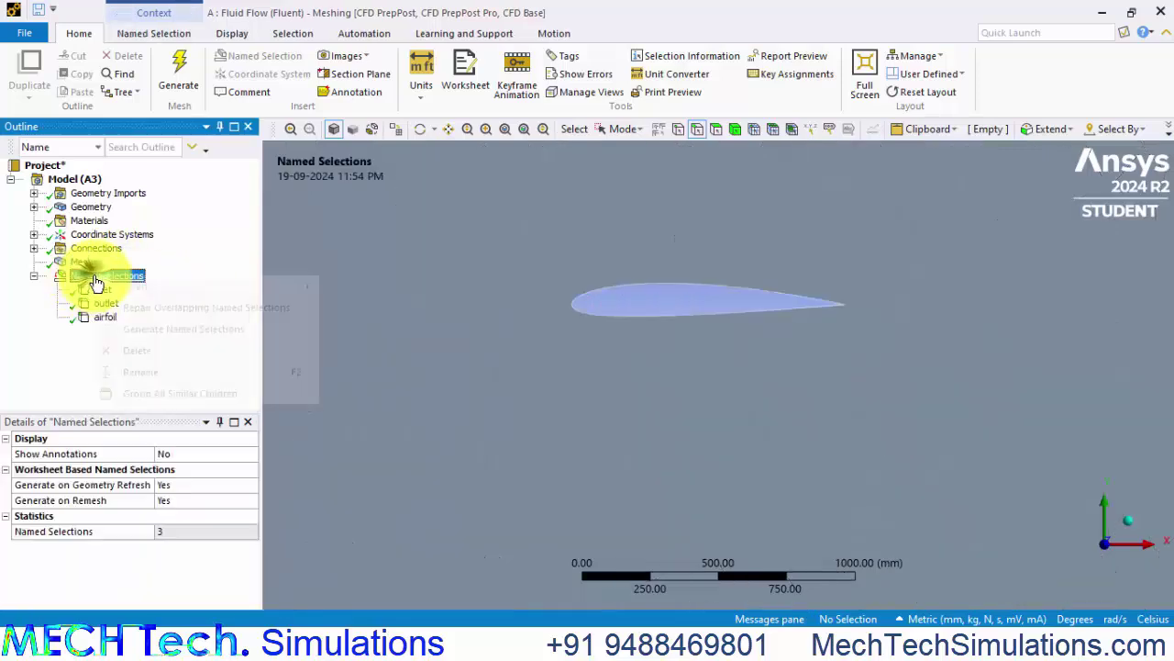
{"action": "left_click", "coordinate": [173, 288]}
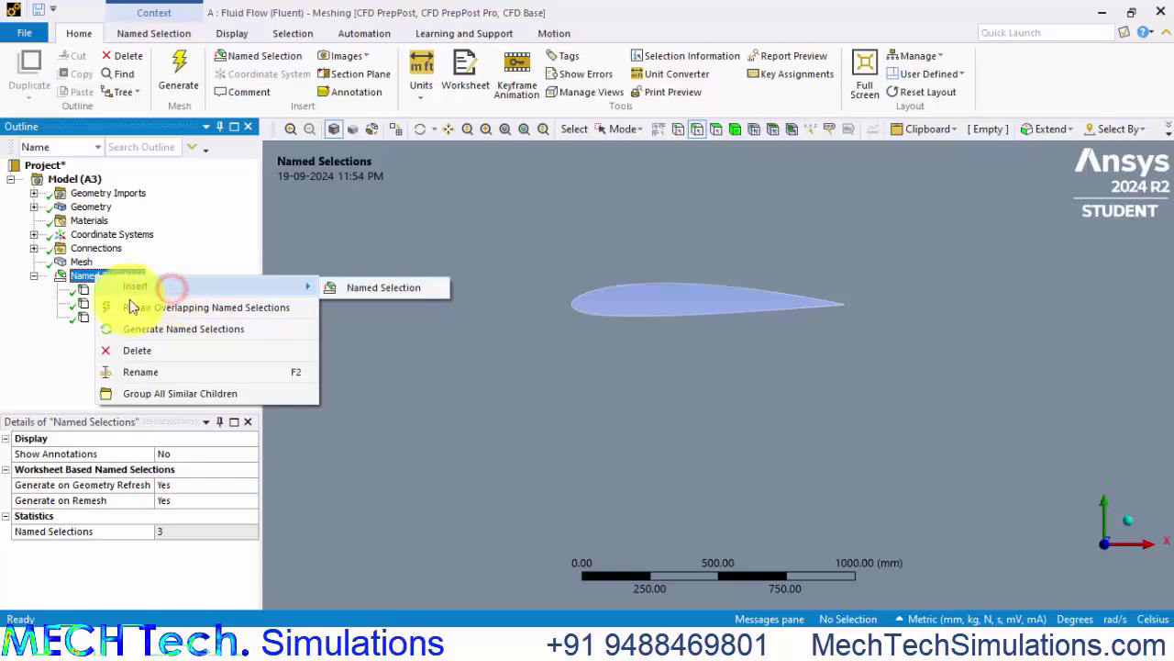
{"action": "left_click", "coordinate": [69, 278]}
{"action": "left_click", "coordinate": [78, 263]}
{"action": "right_click", "coordinate": [77, 265]}
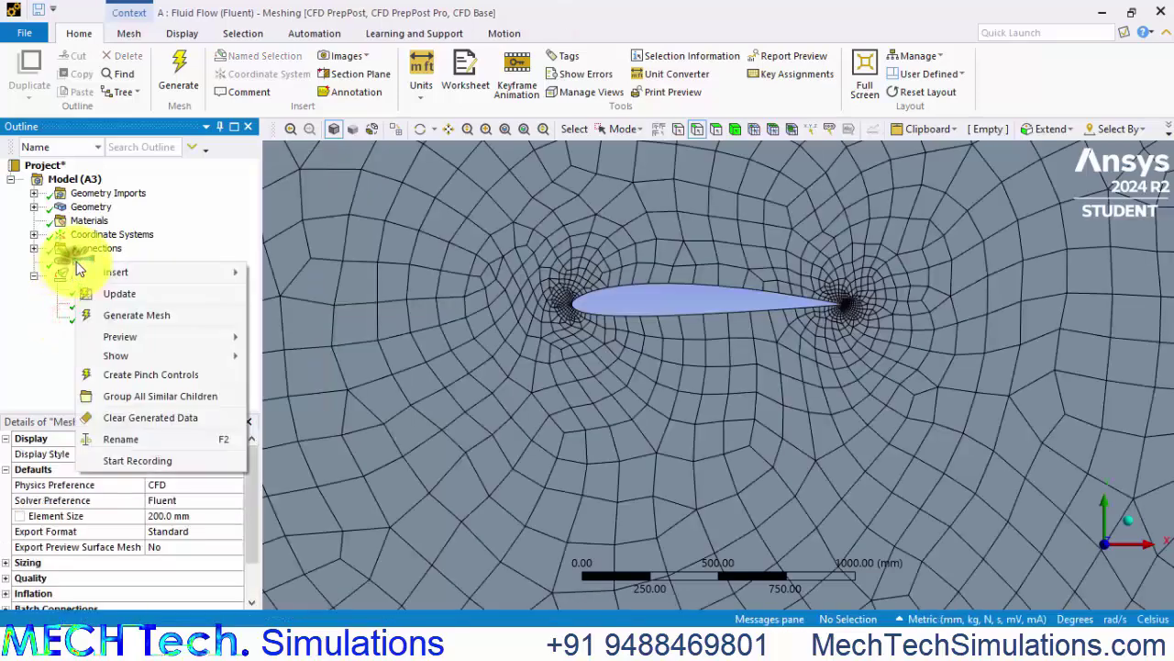
{"action": "mouse_move", "coordinate": [130, 273]}
{"action": "left_click", "coordinate": [293, 237]}
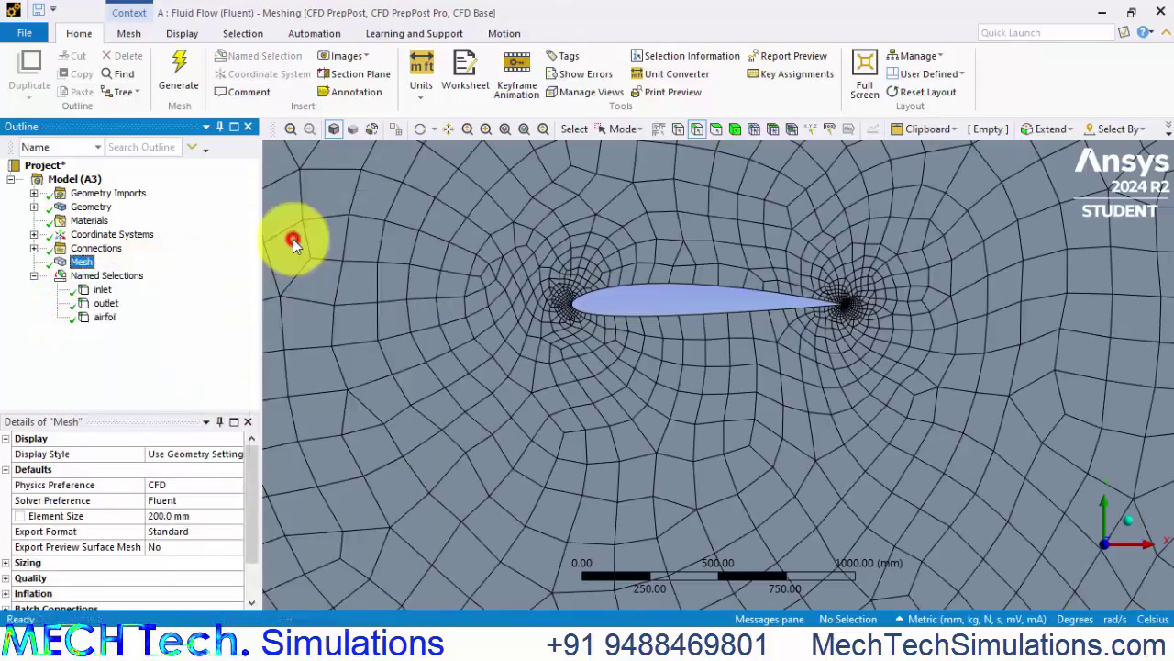
Scope the sizing to the airfoil named selection as 500 Number of Divisions.
{"action": "left_click", "coordinate": [170, 470]}
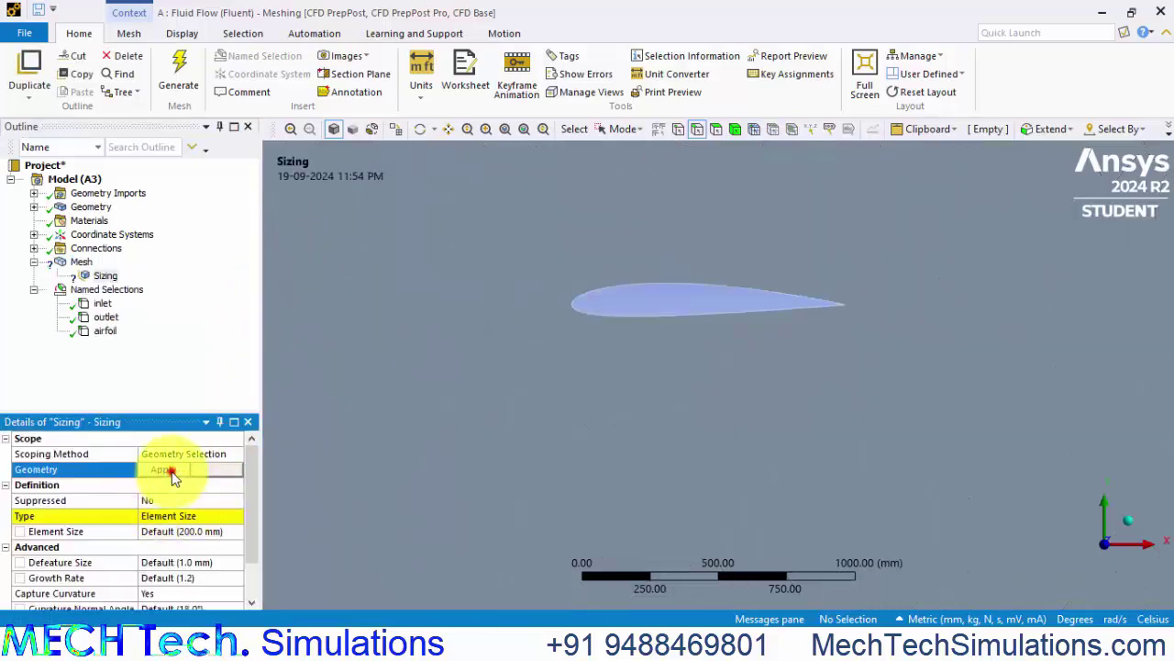
{"action": "left_click", "coordinate": [188, 453]}
{"action": "left_click", "coordinate": [236, 453]}
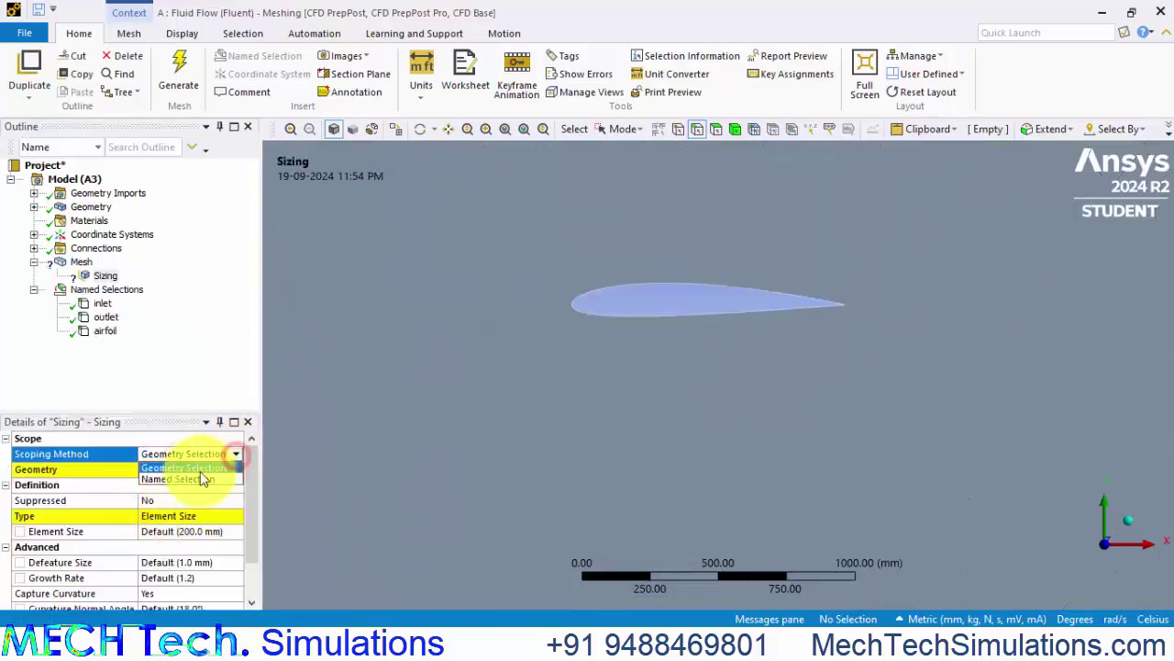
{"action": "left_click", "coordinate": [194, 485]}
{"action": "left_click", "coordinate": [157, 469]}
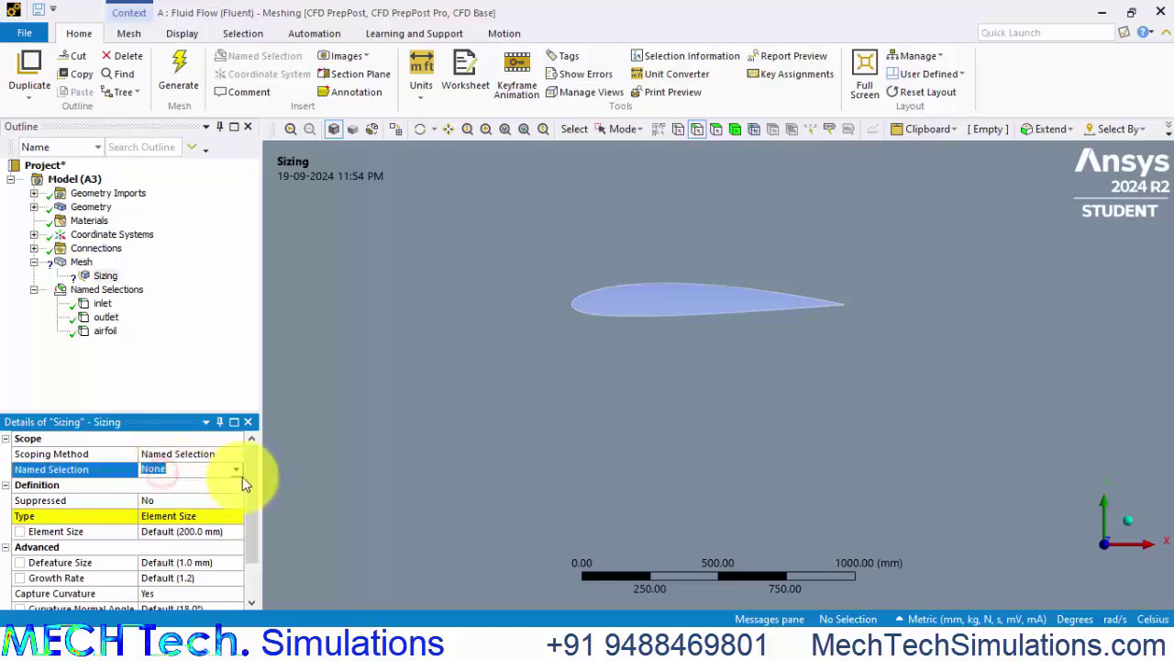
{"action": "left_click", "coordinate": [241, 470]}
{"action": "left_click", "coordinate": [192, 506]}
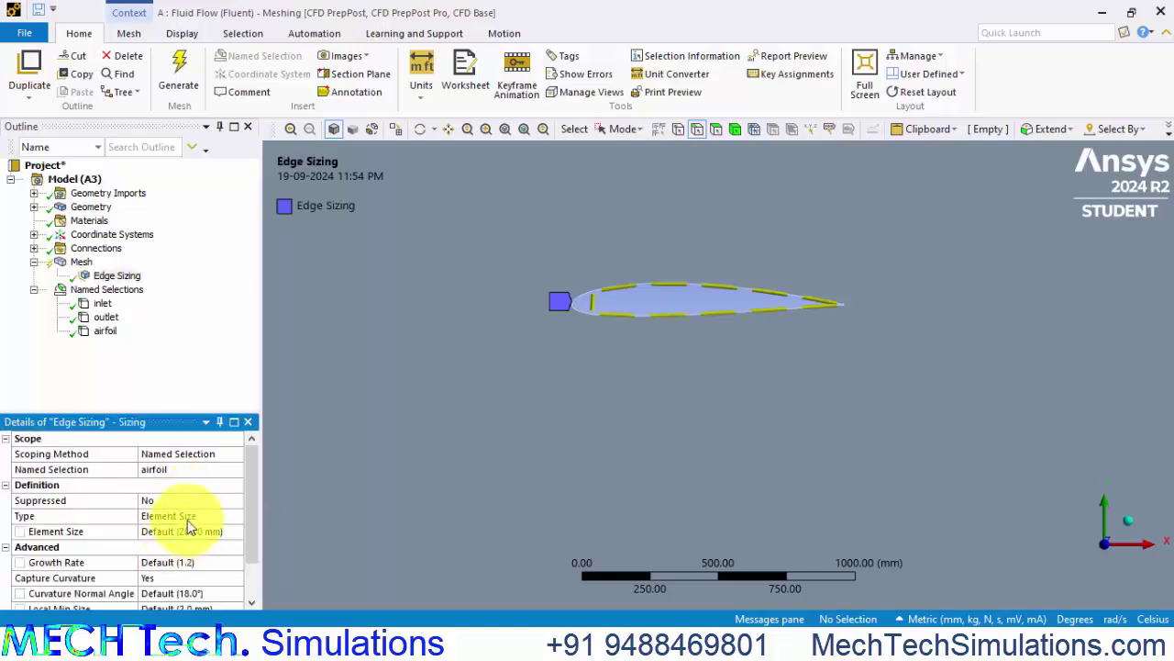
{"action": "left_click", "coordinate": [186, 515]}
{"action": "left_click", "coordinate": [237, 516]}
{"action": "left_click", "coordinate": [200, 540]}
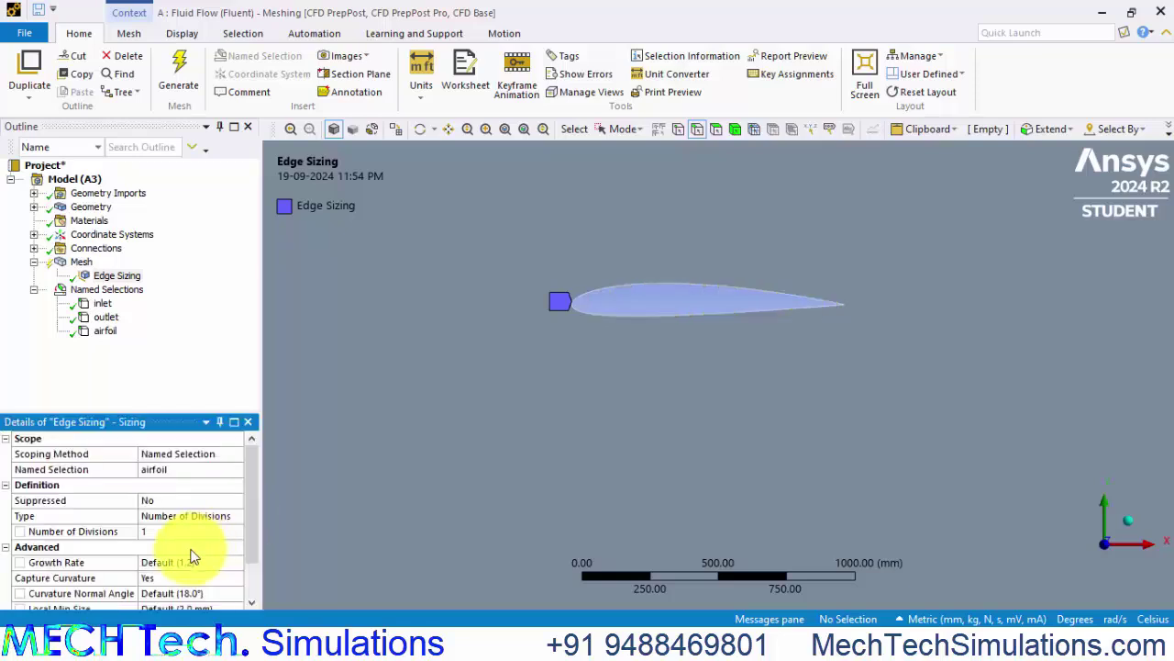
{"action": "left_click", "coordinate": [161, 532]}
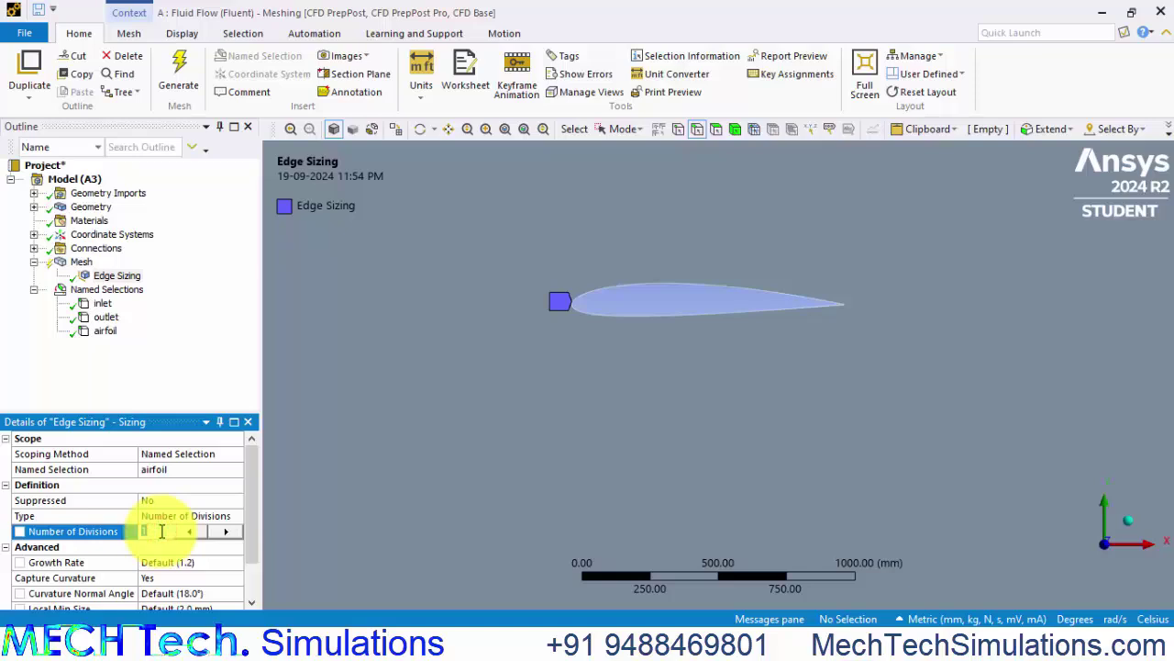
{"action": "key", "text": "Return"}
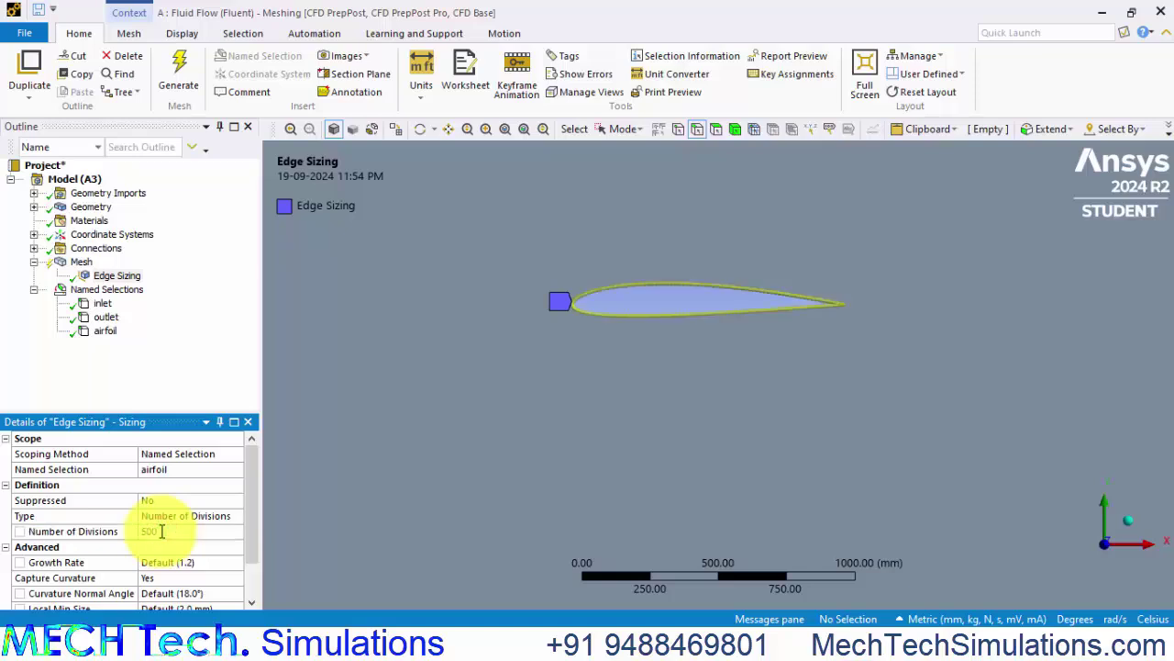
Regenerate the mesh with the 500-division airfoil sizing and zoom out over the domain.
{"action": "left_click", "coordinate": [180, 82]}
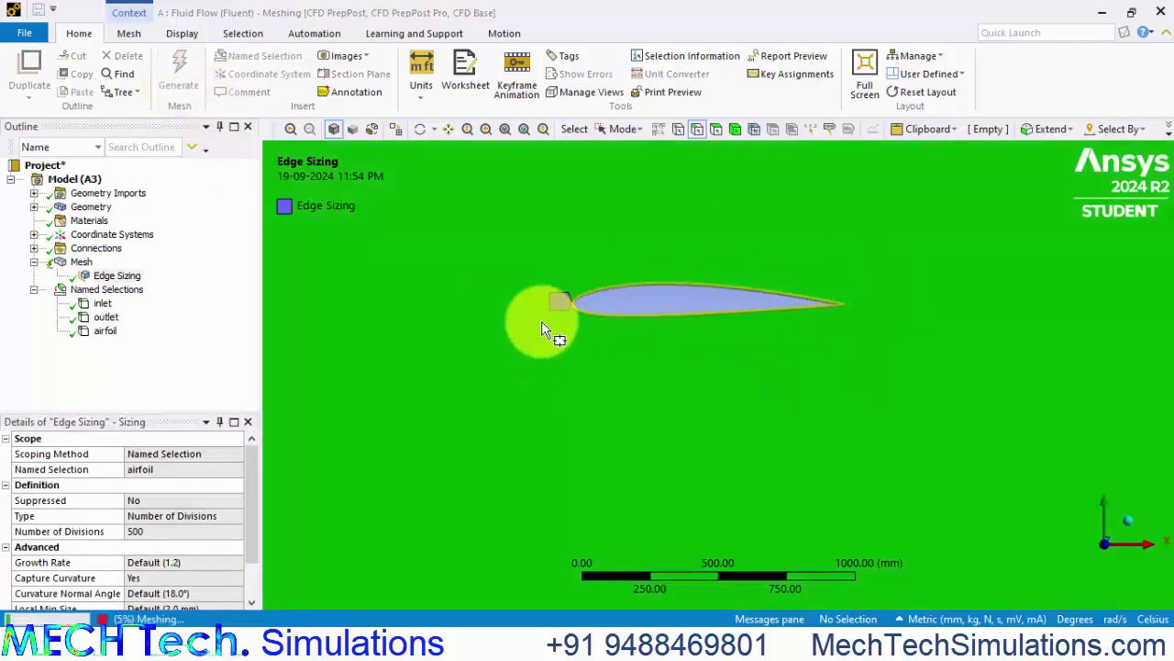
{"action": "left_click", "coordinate": [84, 264]}
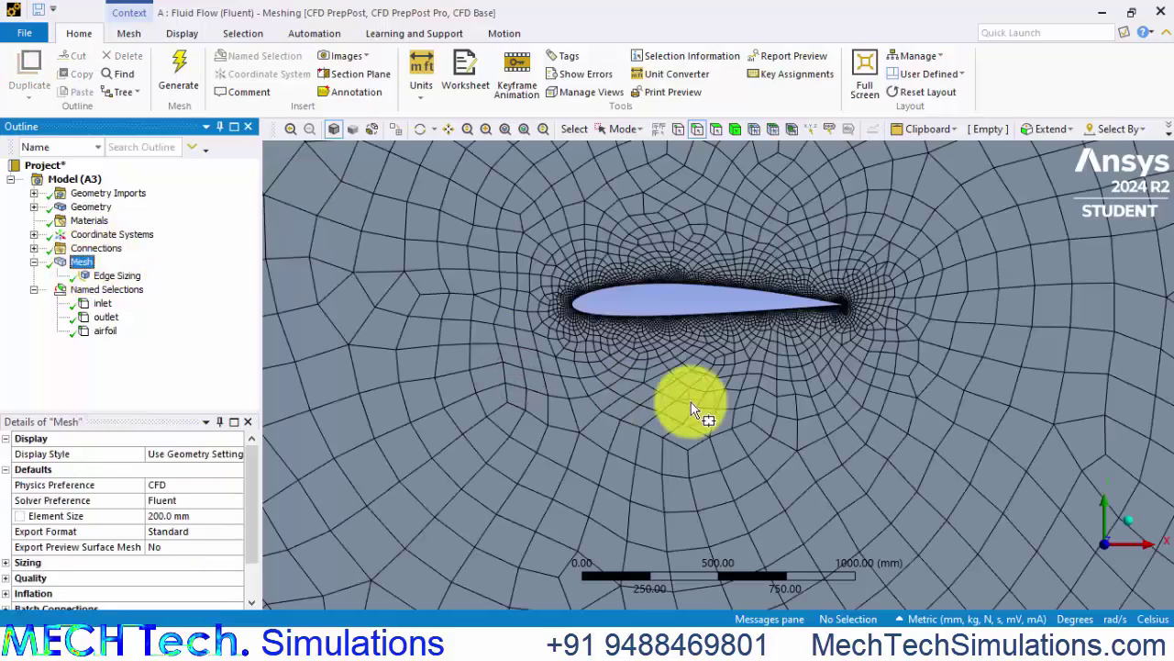
{"action": "scroll", "coordinate": [697, 401], "scroll_direction": "down", "scroll_amount": 5}
{"action": "scroll", "coordinate": [677, 453], "scroll_direction": "down", "scroll_amount": 4}
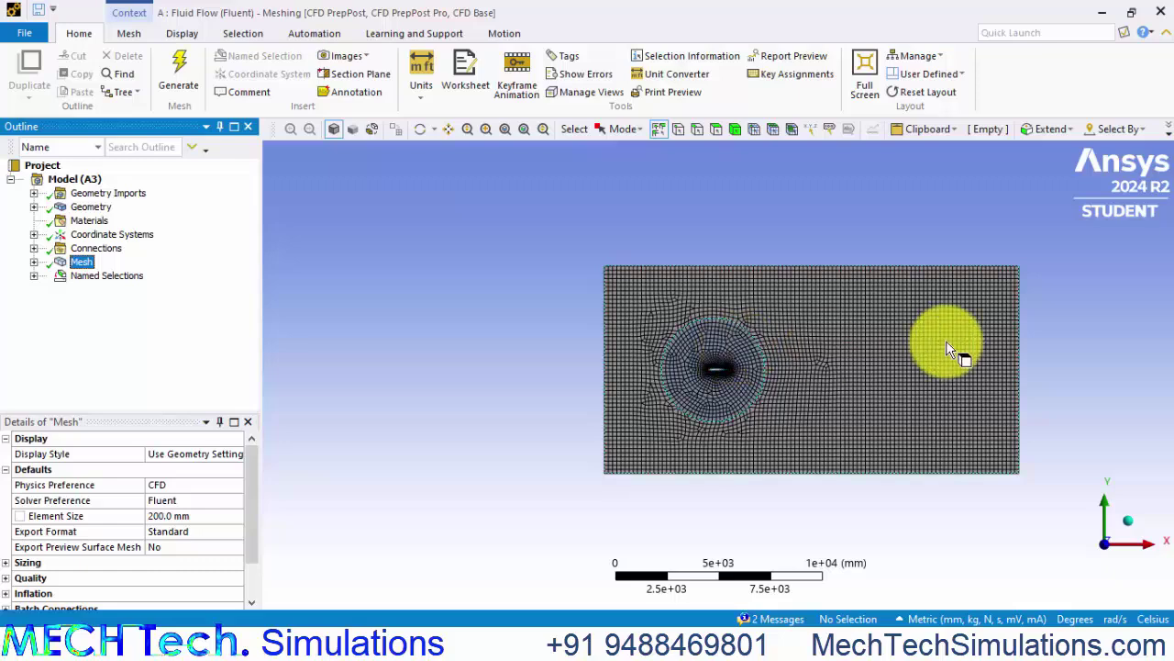
With the face filter, create a named selection 'c' for the circular face.
{"action": "left_click", "coordinate": [718, 130]}
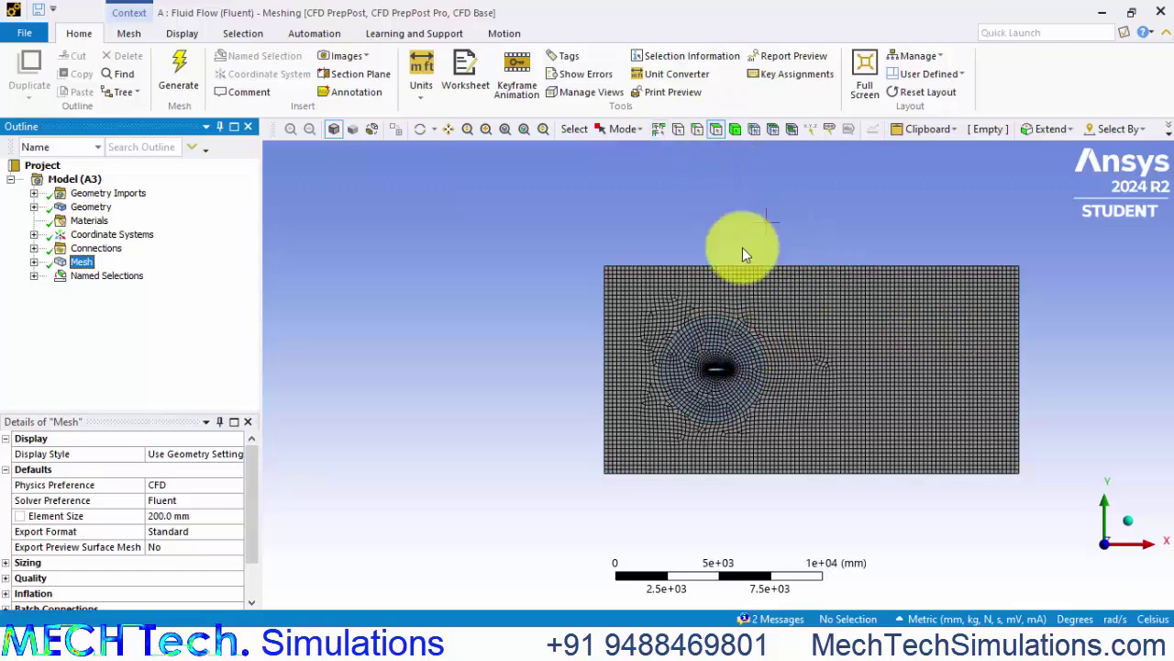
{"action": "left_click", "coordinate": [734, 341]}
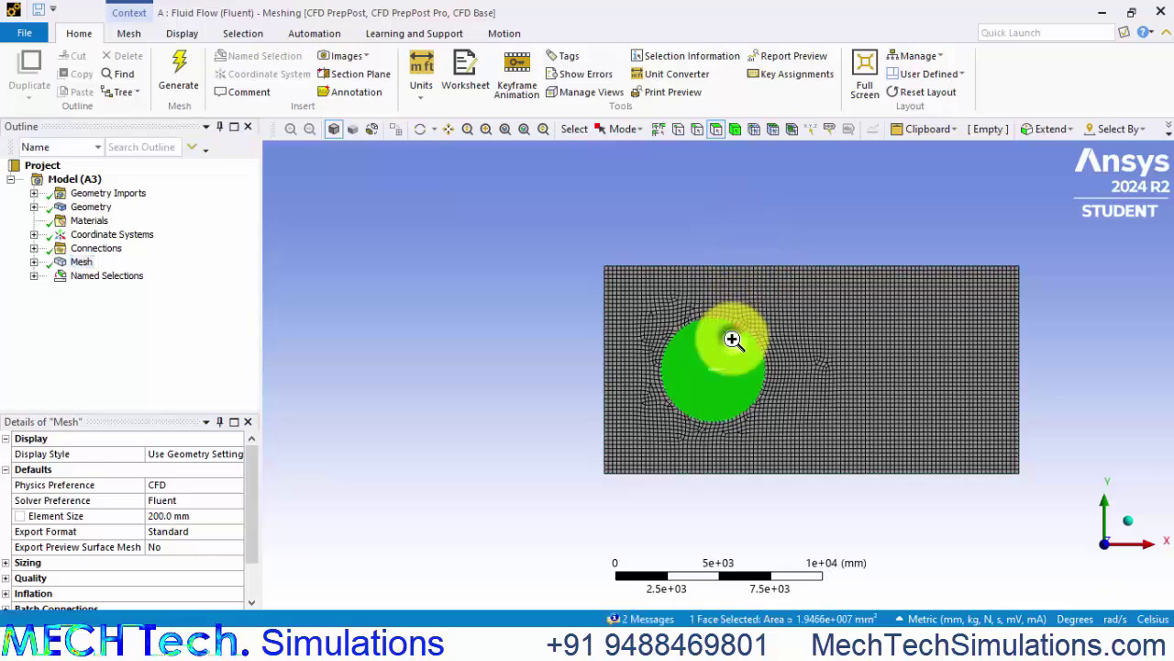
{"action": "right_click", "coordinate": [734, 339]}
{"action": "left_click", "coordinate": [810, 416]}
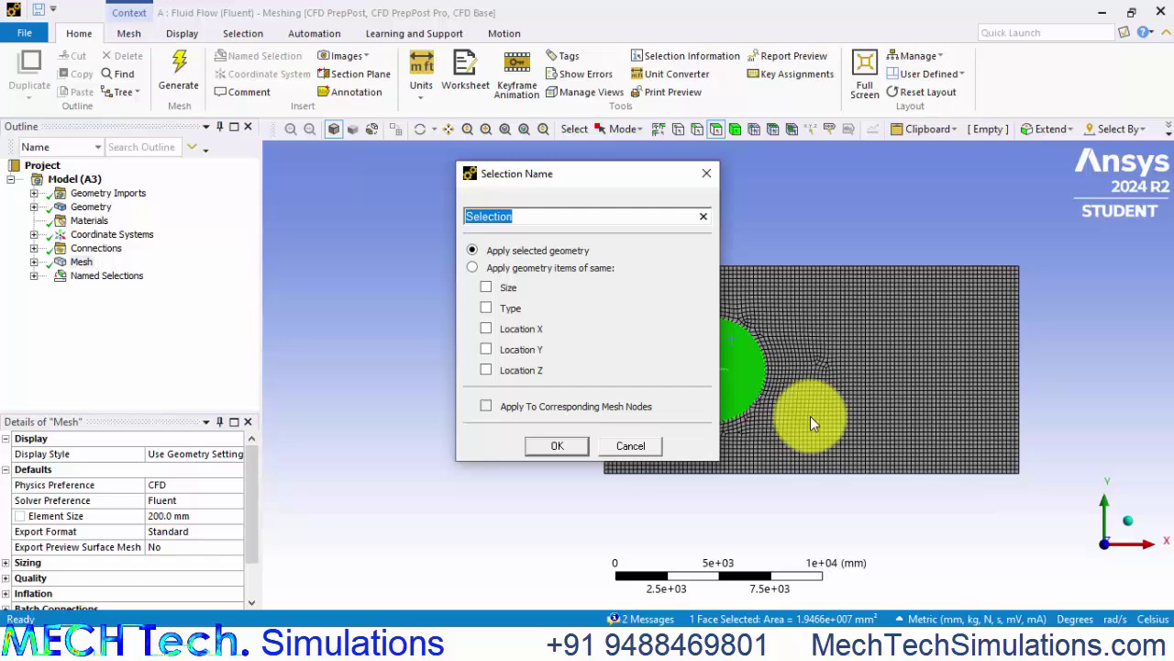
{"action": "type", "text": "cd"}
{"action": "left_click", "coordinate": [556, 445]}
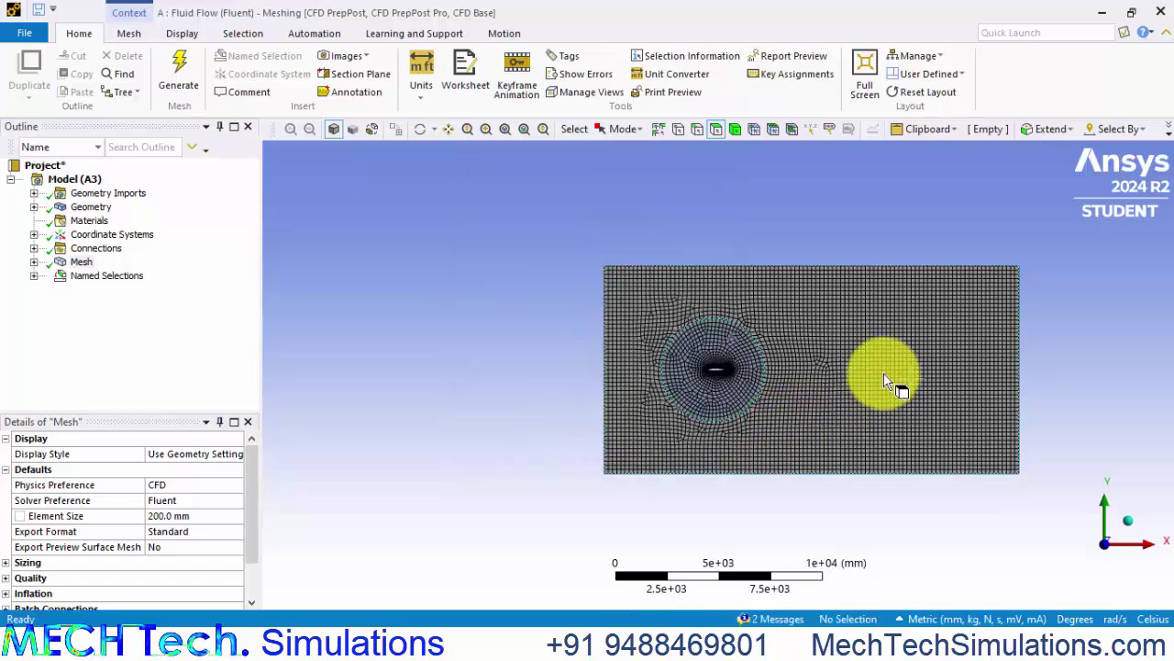
Create a named selection 'rd' for the outer rectangular fluid face.
{"action": "left_click", "coordinate": [852, 340]}
{"action": "right_click", "coordinate": [853, 339]}
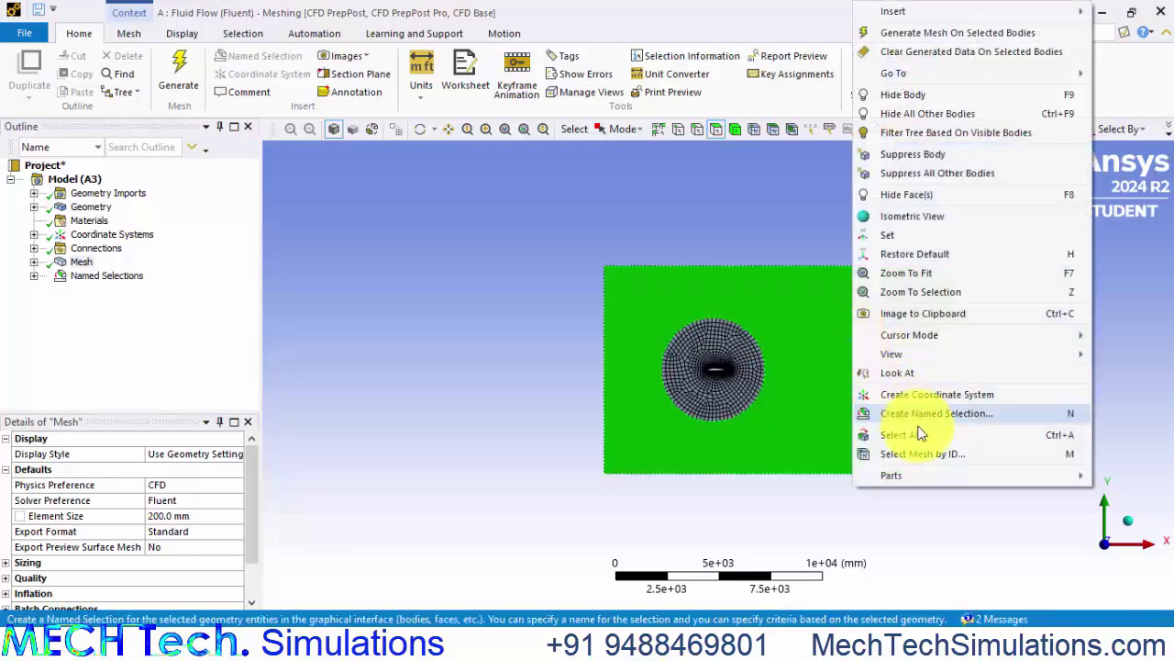
{"action": "left_click", "coordinate": [926, 413]}
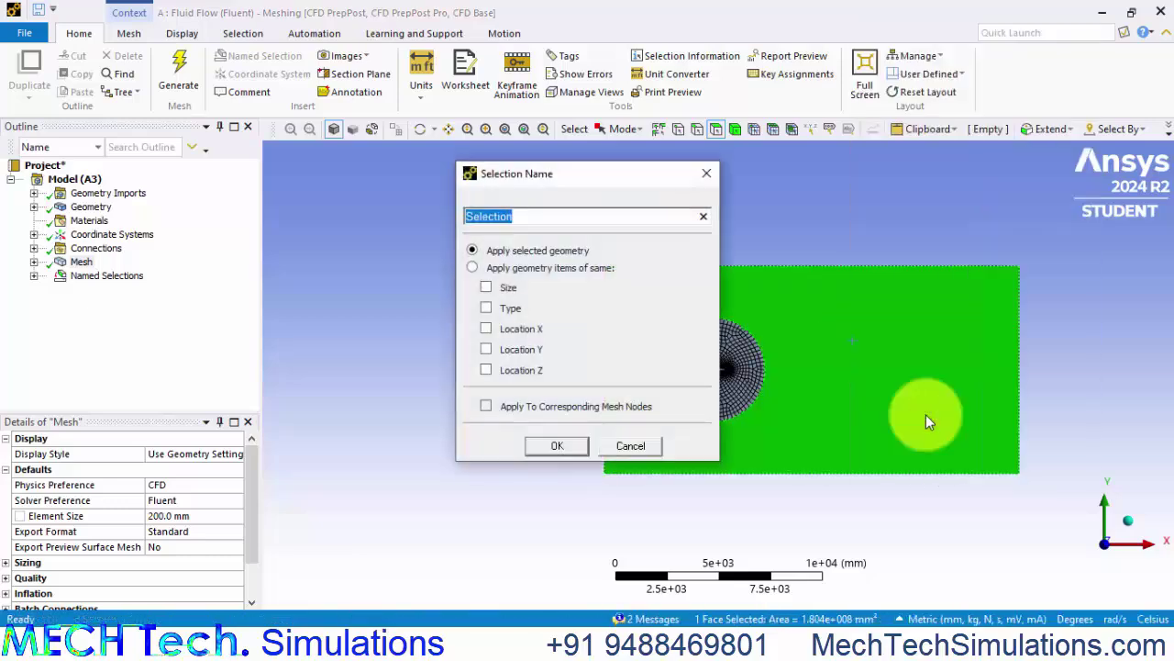
{"action": "type", "text": "rd"}
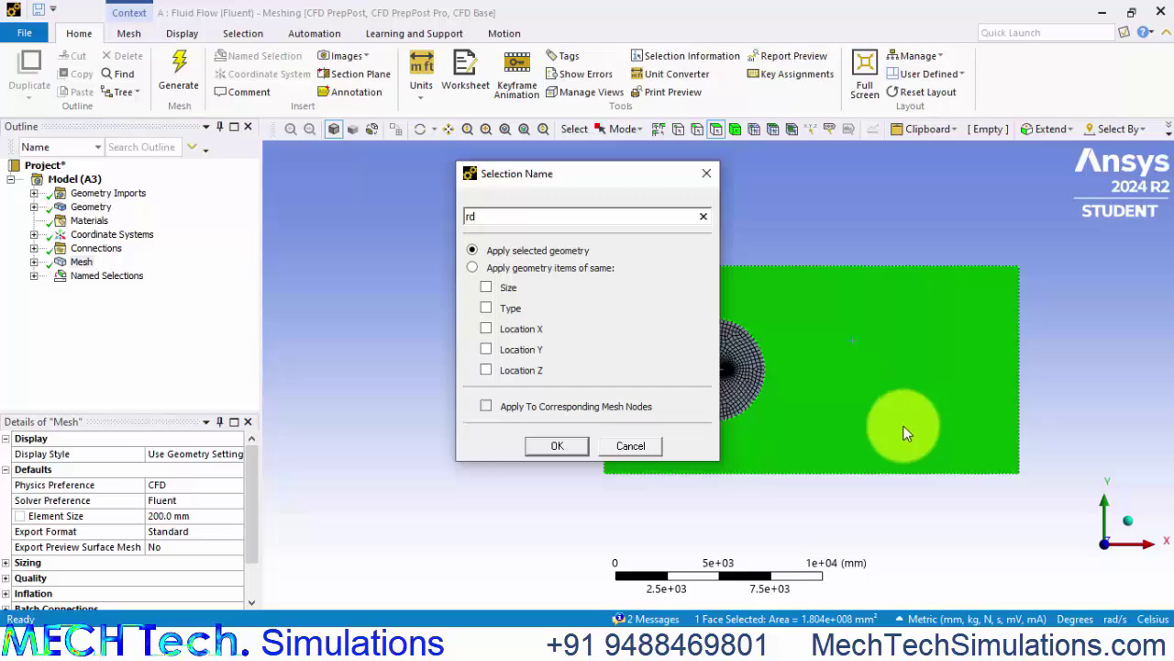
{"action": "left_click", "coordinate": [569, 447]}
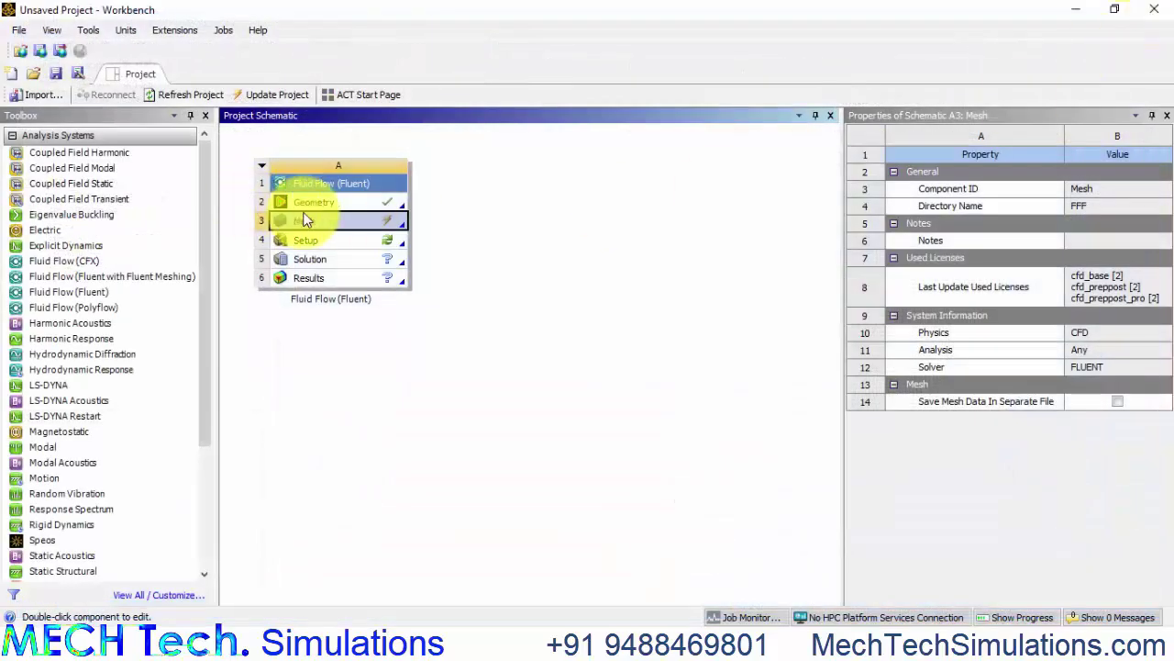
Update the Mesh cell and launch Fluent from the Setup cell.
{"action": "right_click", "coordinate": [320, 221]}
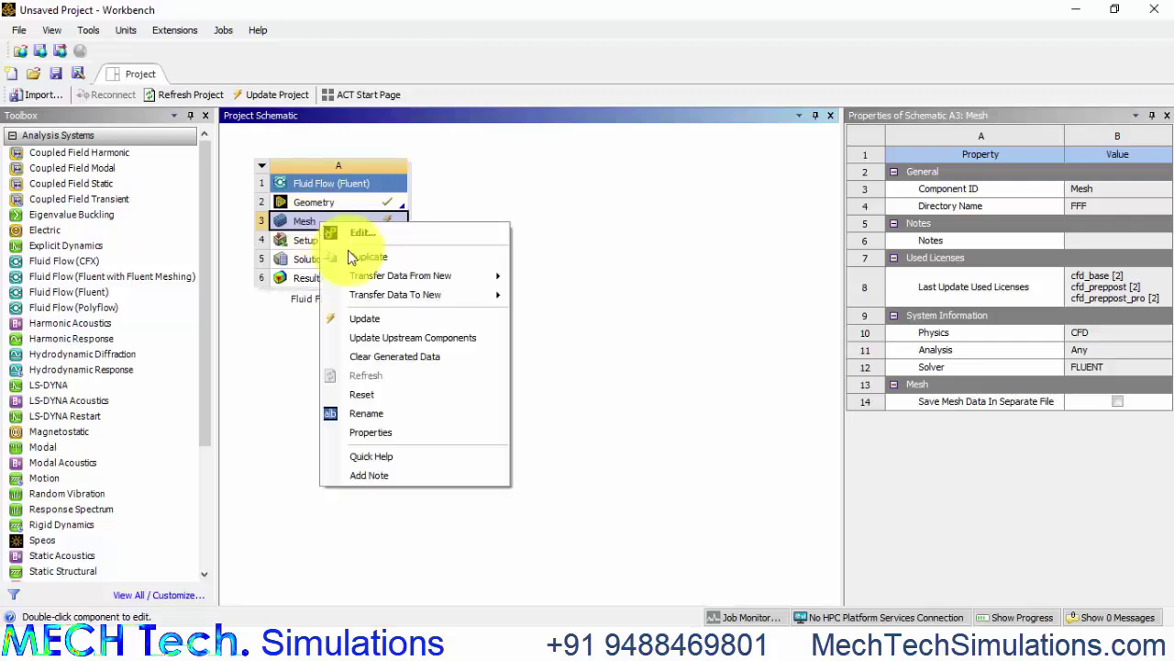
{"action": "left_click", "coordinate": [366, 318]}
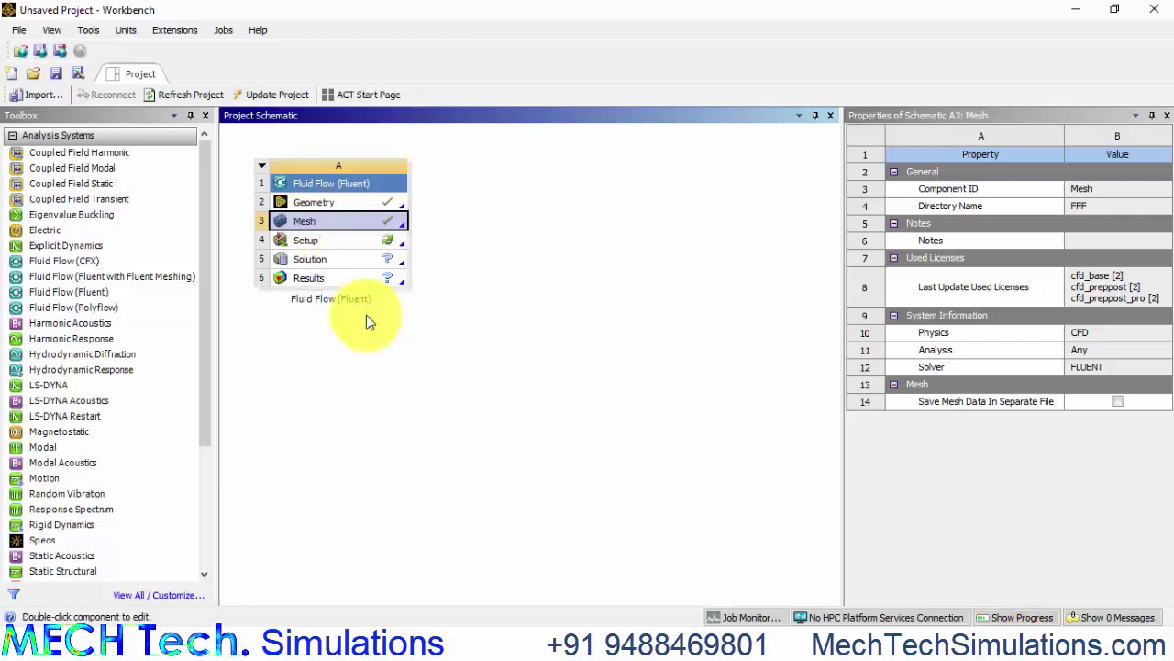
{"action": "double_click", "coordinate": [327, 242]}
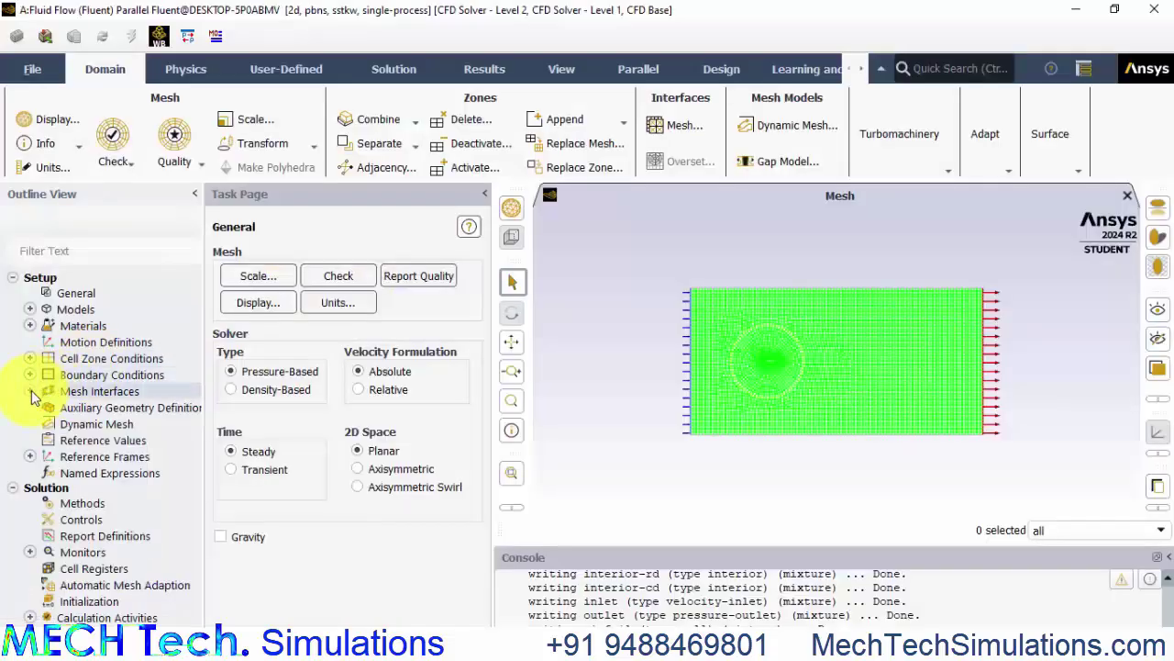
Apply the contact_region mesh interface, then expand Boundary Conditions to the Inlet zones.
{"action": "left_click", "coordinate": [32, 392]}
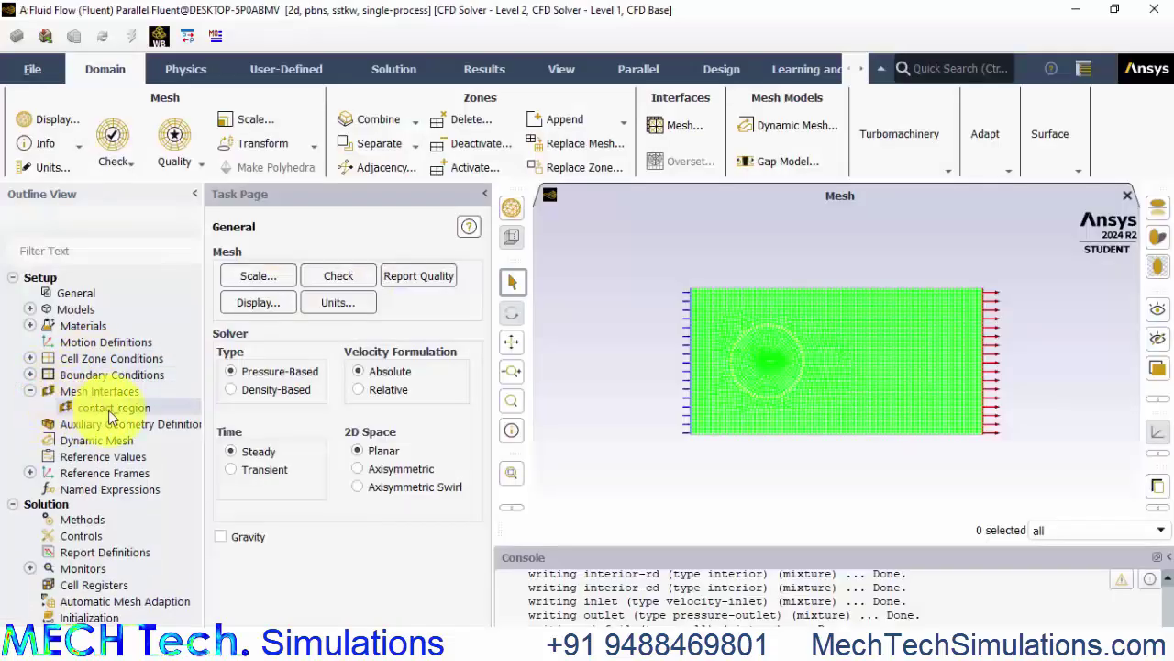
{"action": "left_click", "coordinate": [111, 410]}
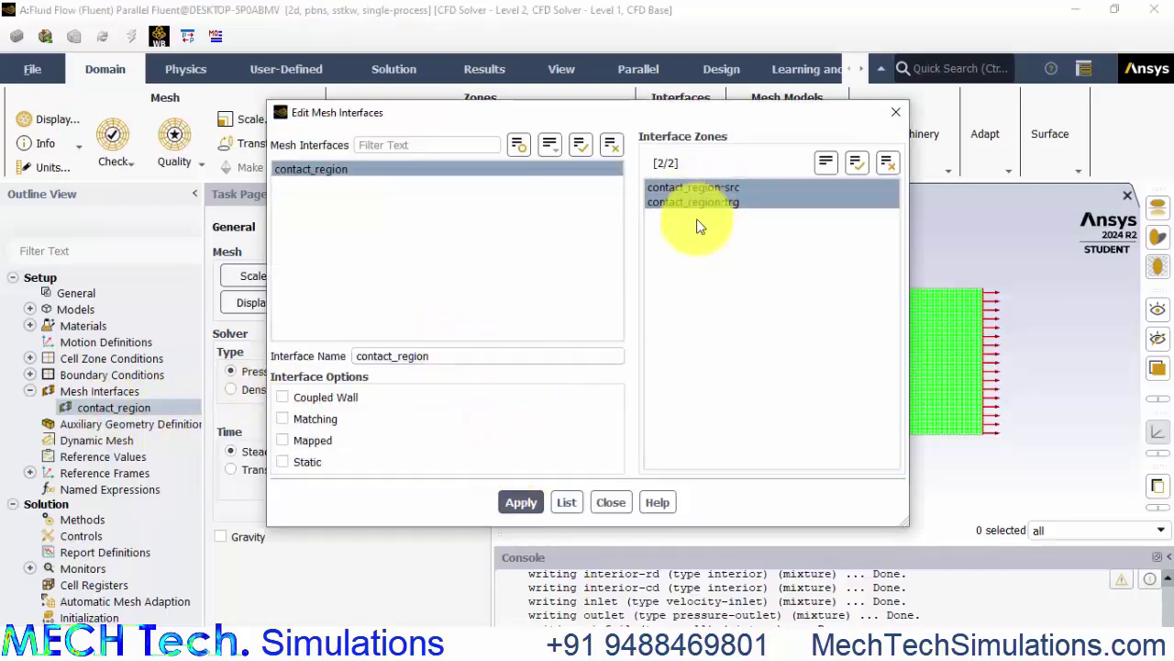
{"action": "left_click", "coordinate": [513, 506]}
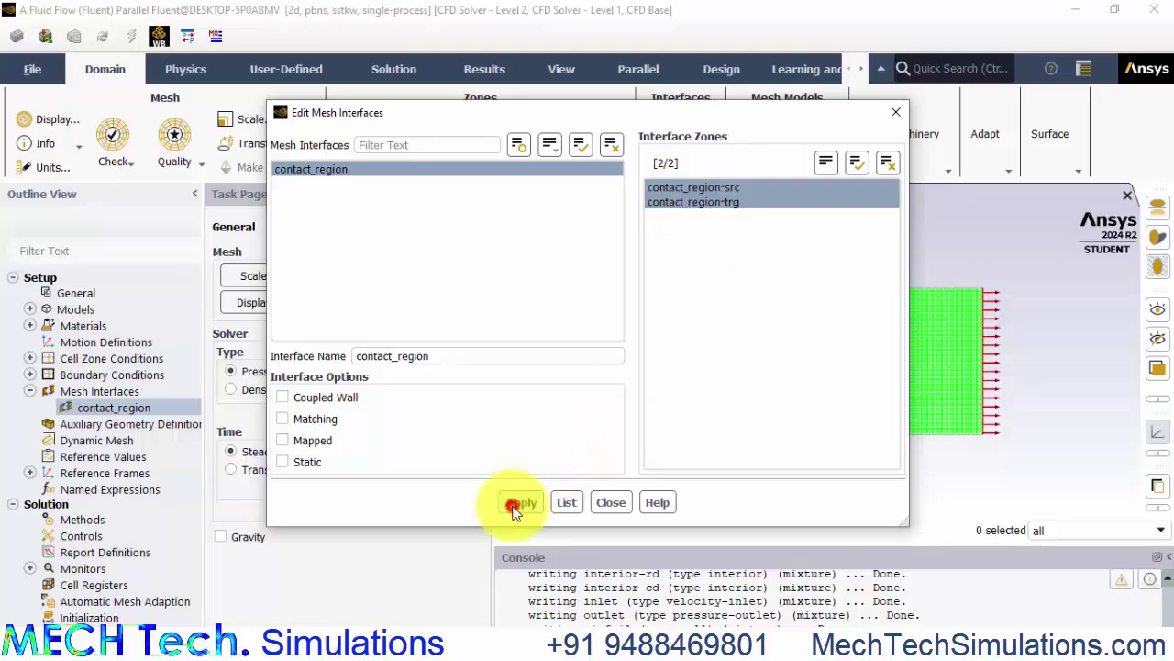
{"action": "left_click", "coordinate": [611, 504]}
{"action": "left_click", "coordinate": [30, 375]}
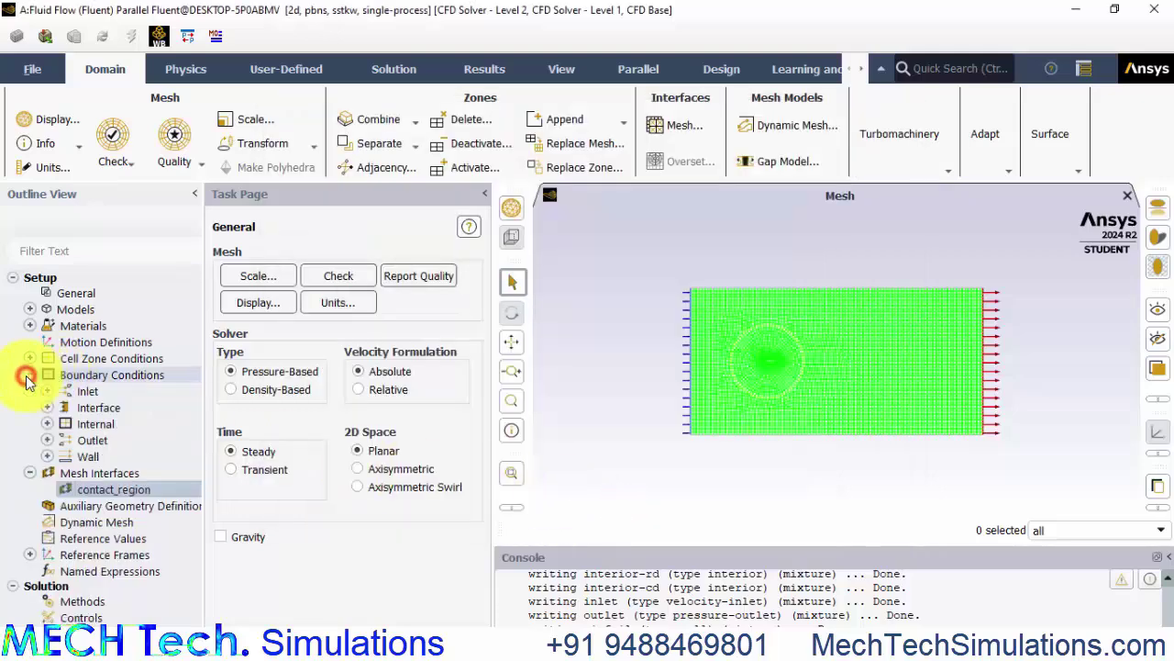
{"action": "left_click", "coordinate": [46, 391]}
Give the inlet zone a velocity magnitude of 7.5 m/s and apply it.
{"action": "left_click", "coordinate": [124, 409]}
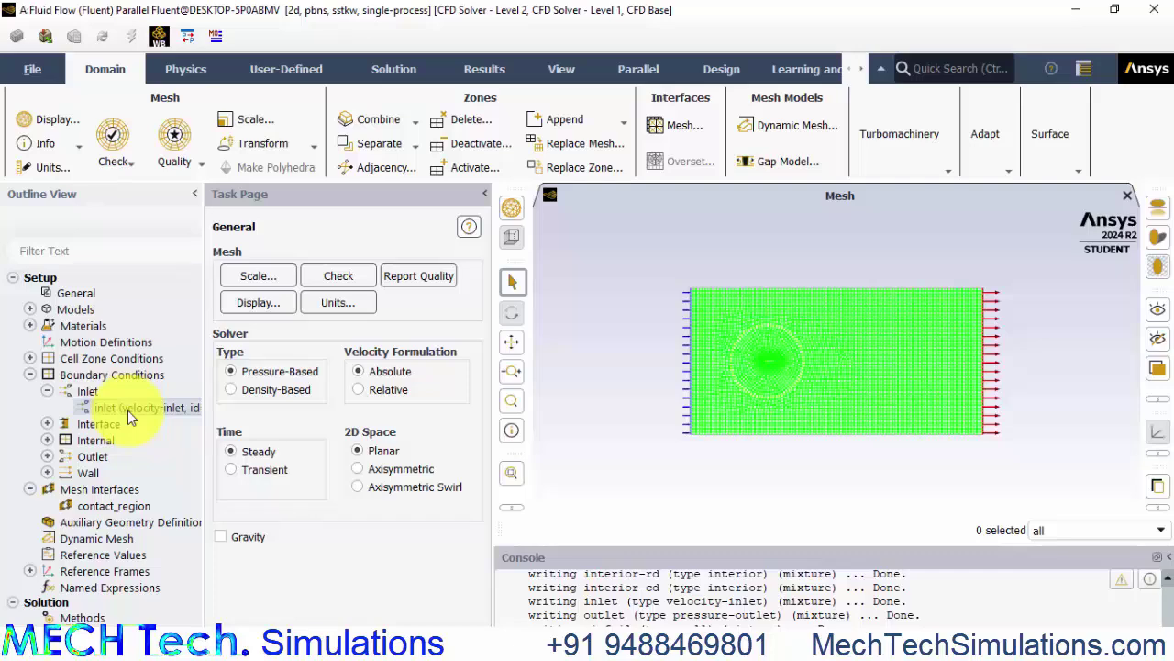
{"action": "double_click", "coordinate": [128, 412]}
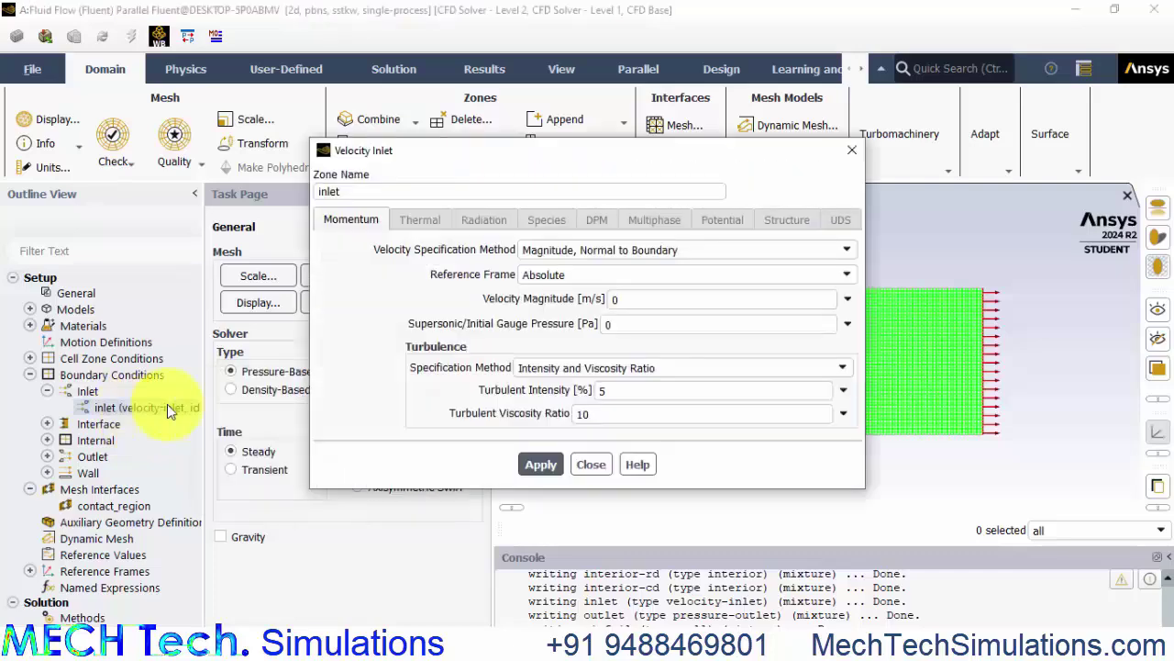
{"action": "double_click", "coordinate": [636, 298]}
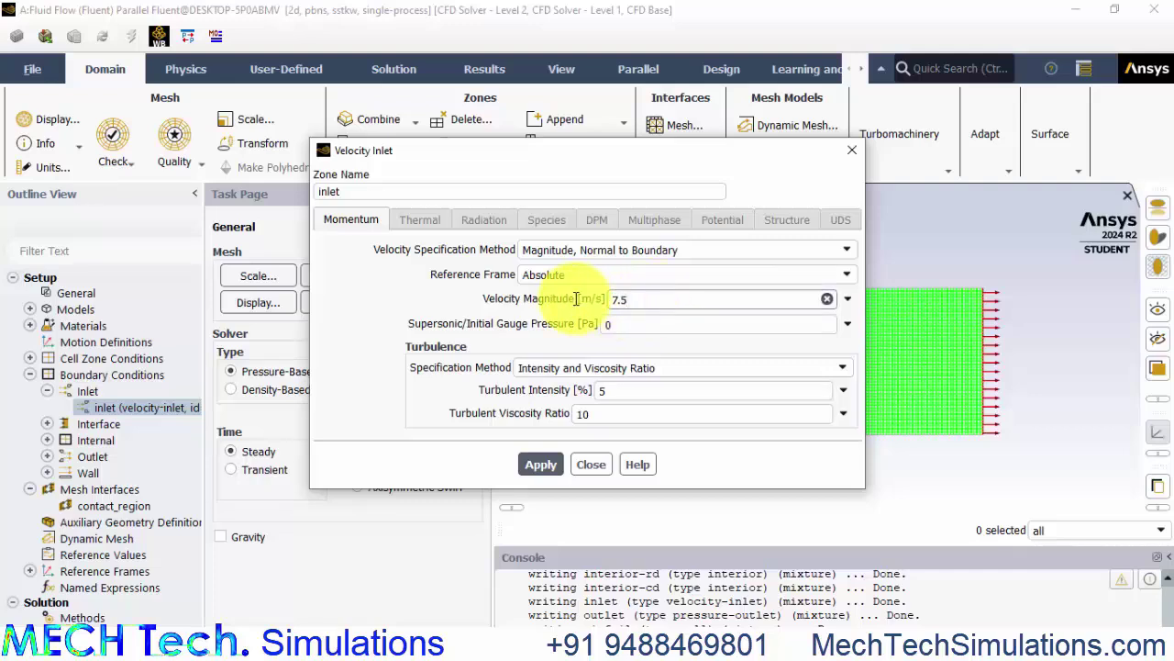
{"action": "type", "text": "7.5"}
{"action": "left_click", "coordinate": [543, 464]}
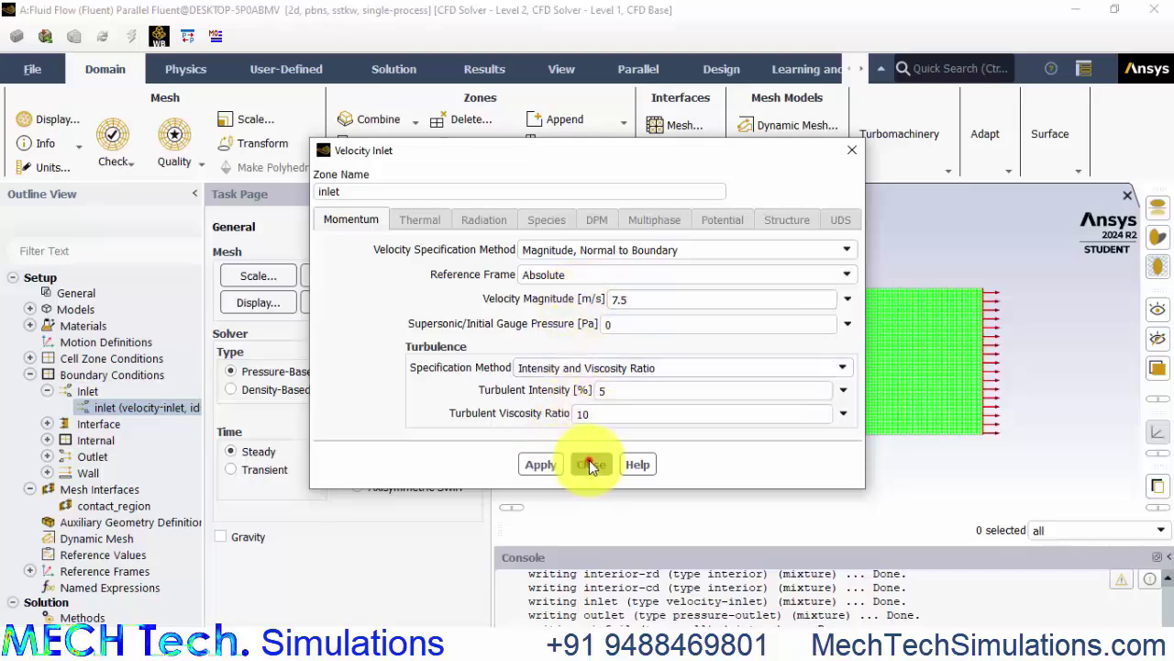
{"action": "left_click", "coordinate": [591, 464]}
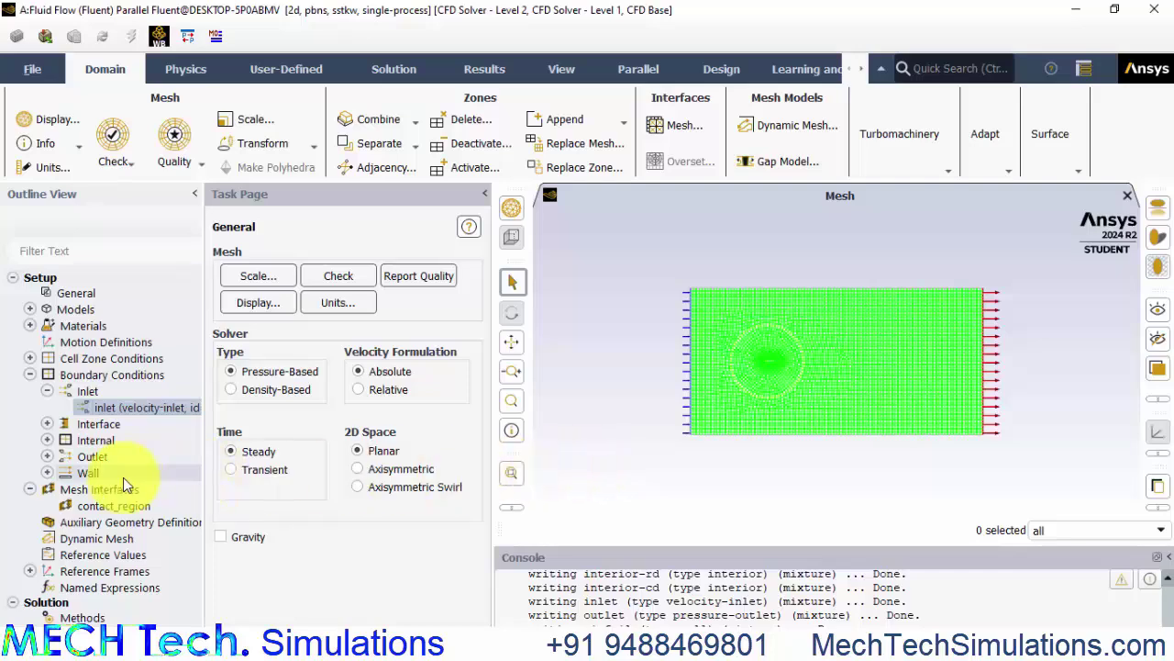
{"action": "scroll", "coordinate": [123, 477], "scroll_direction": "down", "scroll_amount": 4}
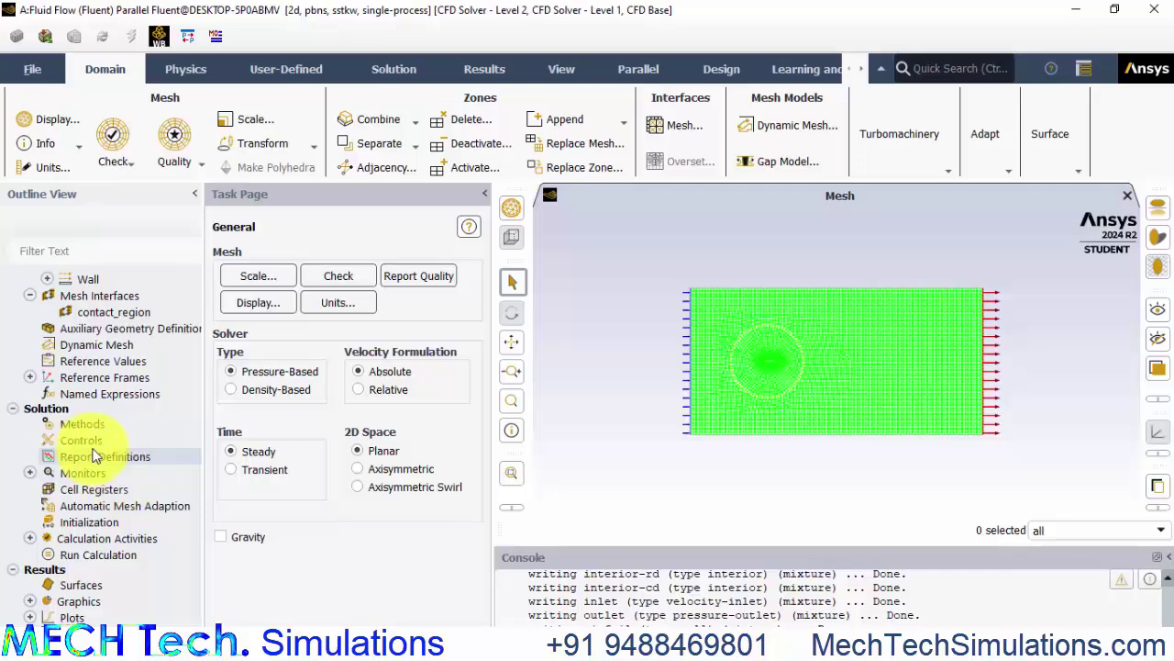
{"action": "scroll", "coordinate": [111, 456], "scroll_direction": "down", "scroll_amount": 1}
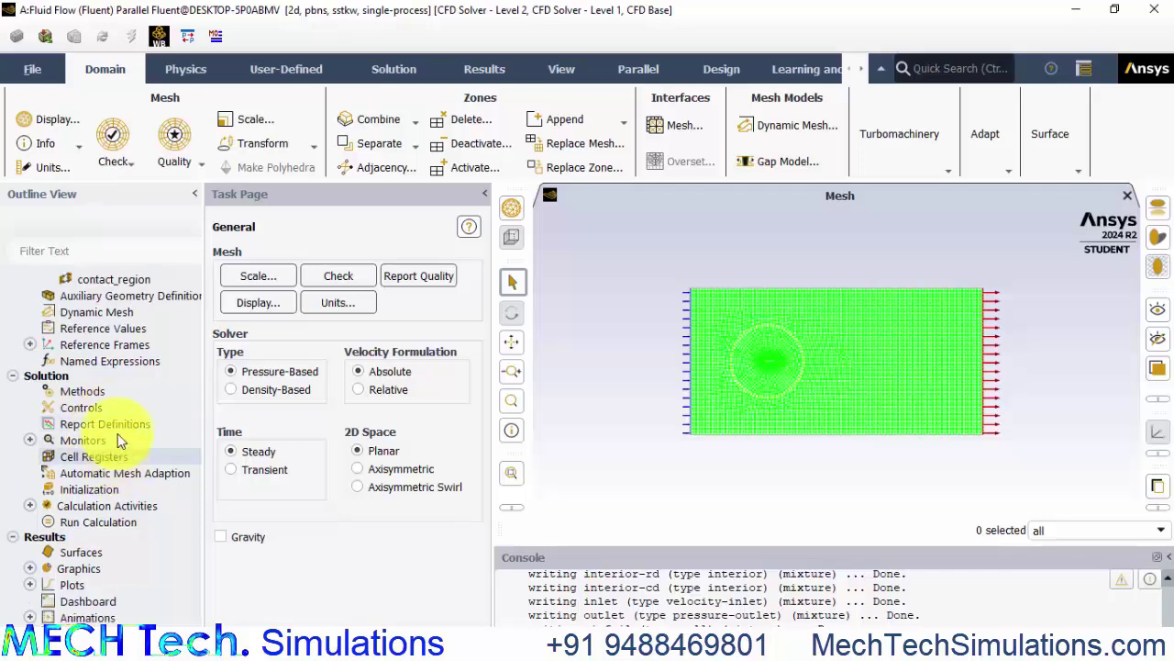
Compute reference values from the inlet zone, giving a reference velocity of 7.500004 m/s.
{"action": "left_click", "coordinate": [109, 331]}
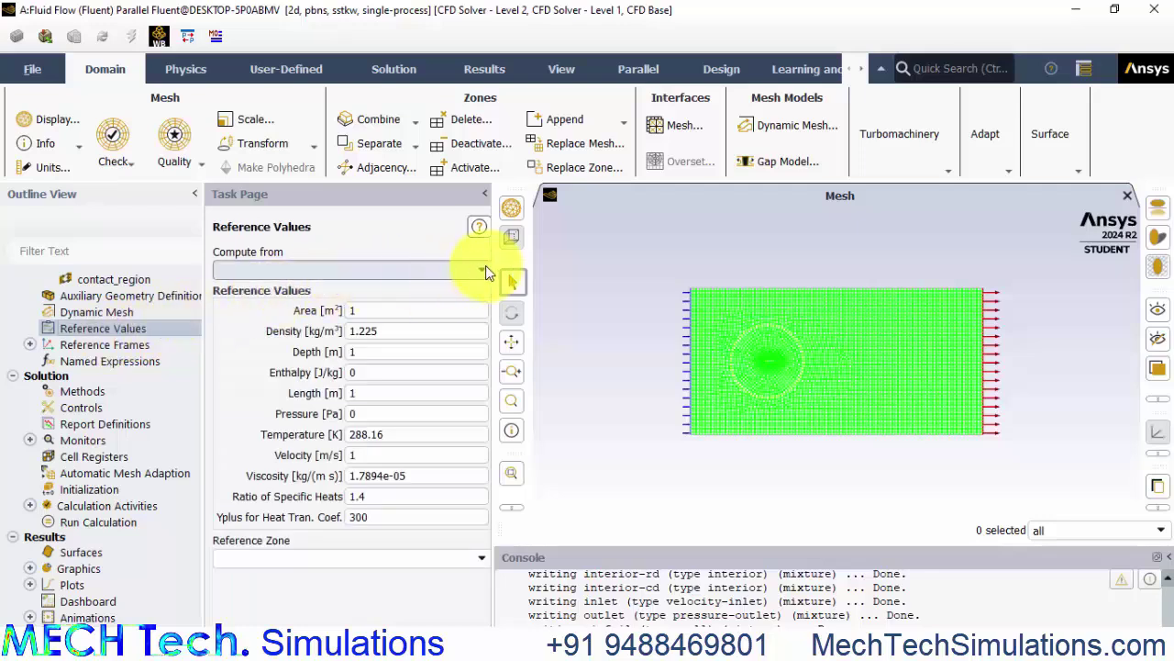
{"action": "left_click", "coordinate": [482, 271]}
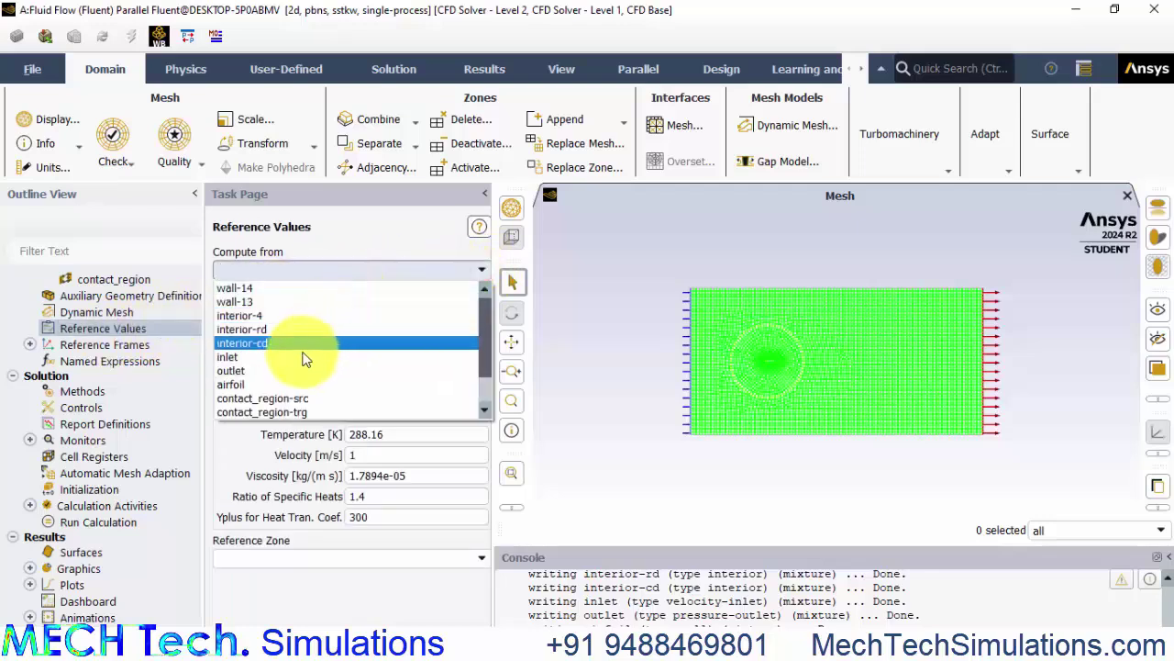
{"action": "left_click", "coordinate": [275, 356]}
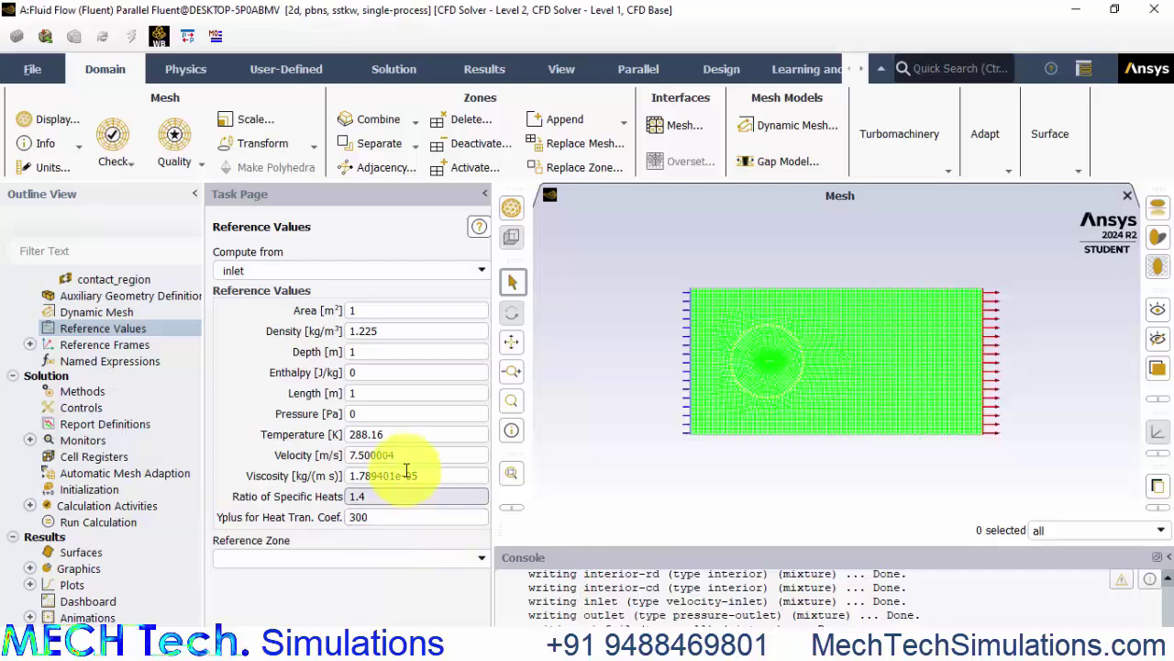
{"action": "left_click_drag", "start_coordinate": [410, 455], "coordinate": [321, 453]}
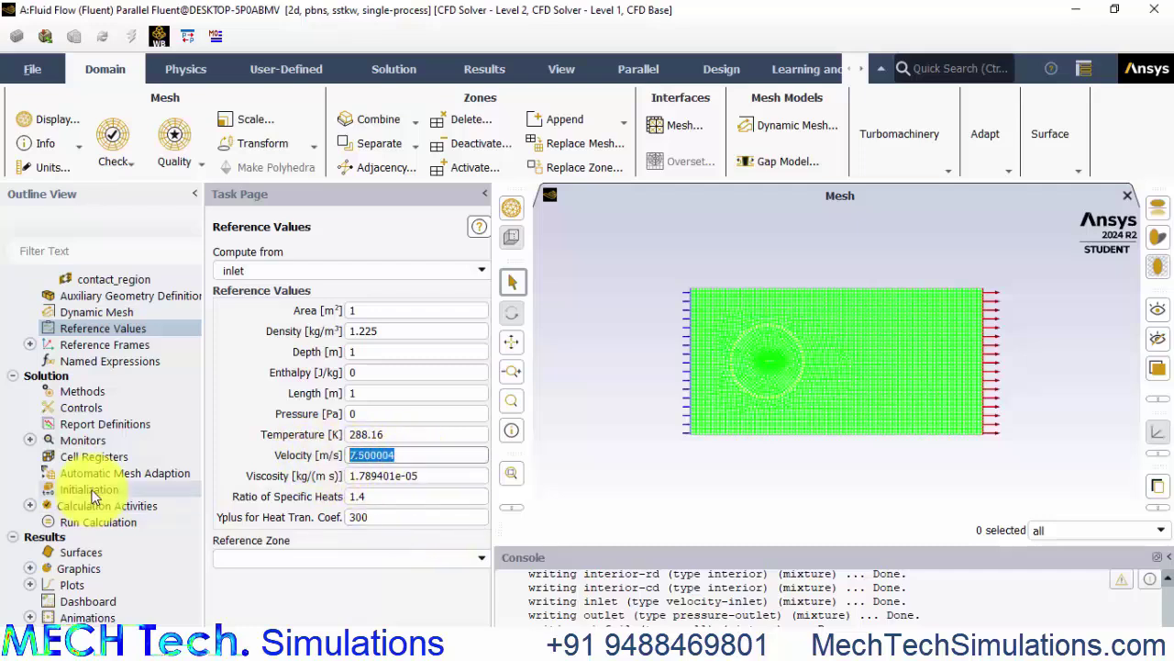
Run the steady solver for 200 iterations and dismiss the Calculation complete message.
{"action": "left_click", "coordinate": [97, 520]}
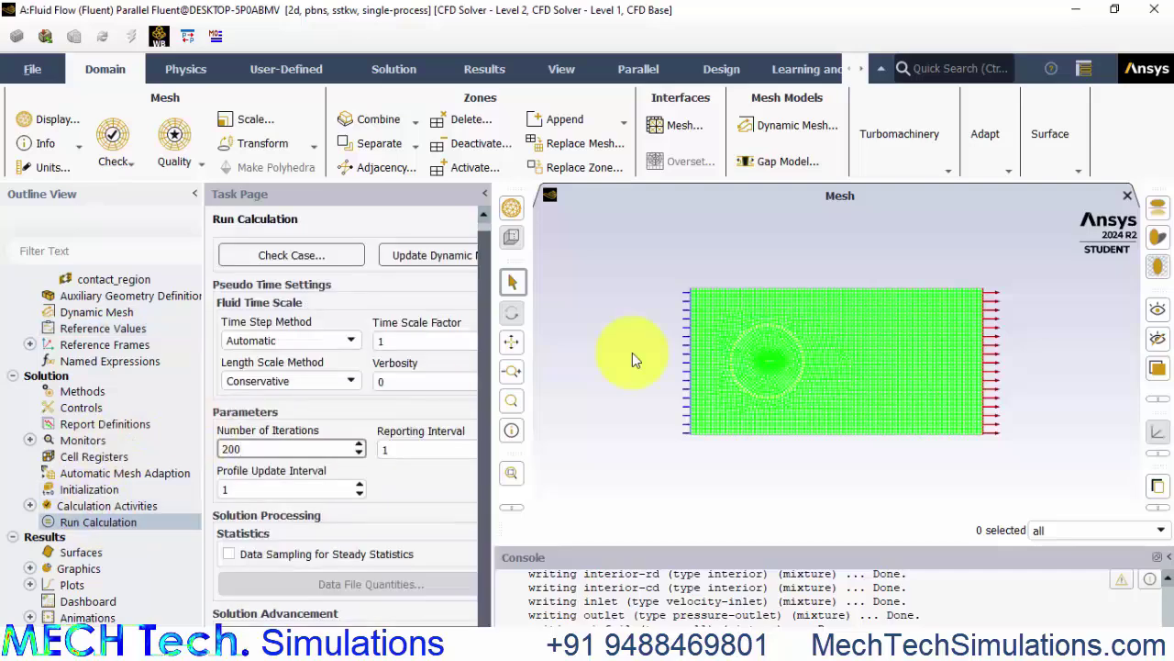
{"action": "left_click", "coordinate": [1116, 13]}
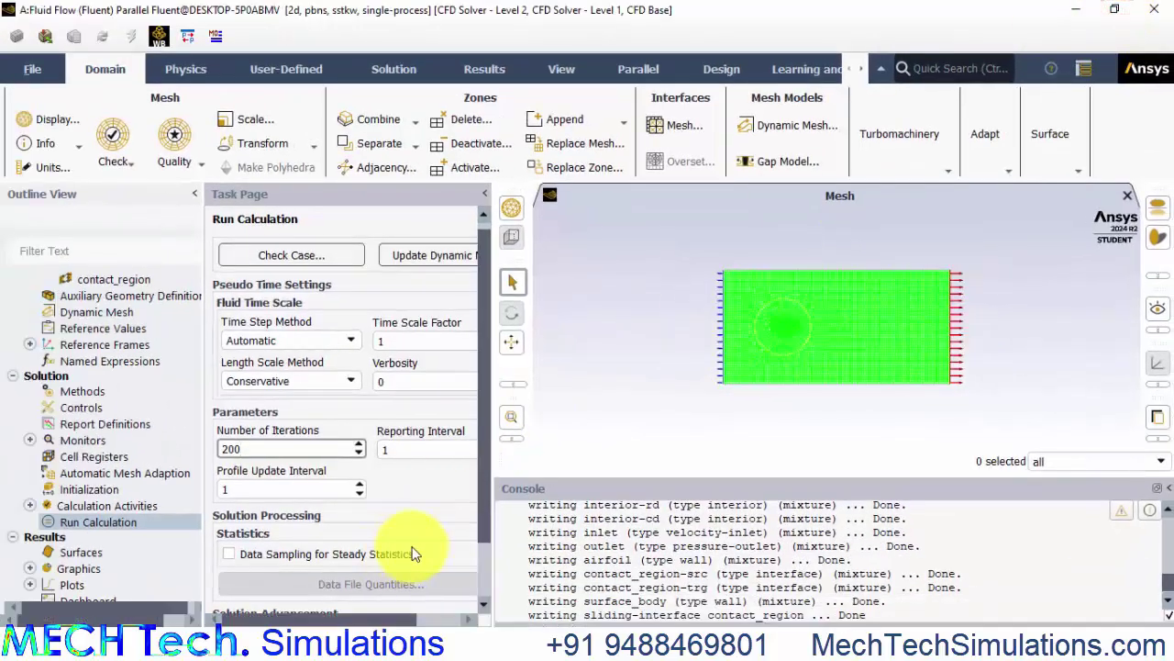
{"action": "scroll", "coordinate": [404, 578], "scroll_direction": "down", "scroll_amount": 2}
{"action": "left_click", "coordinate": [374, 568]}
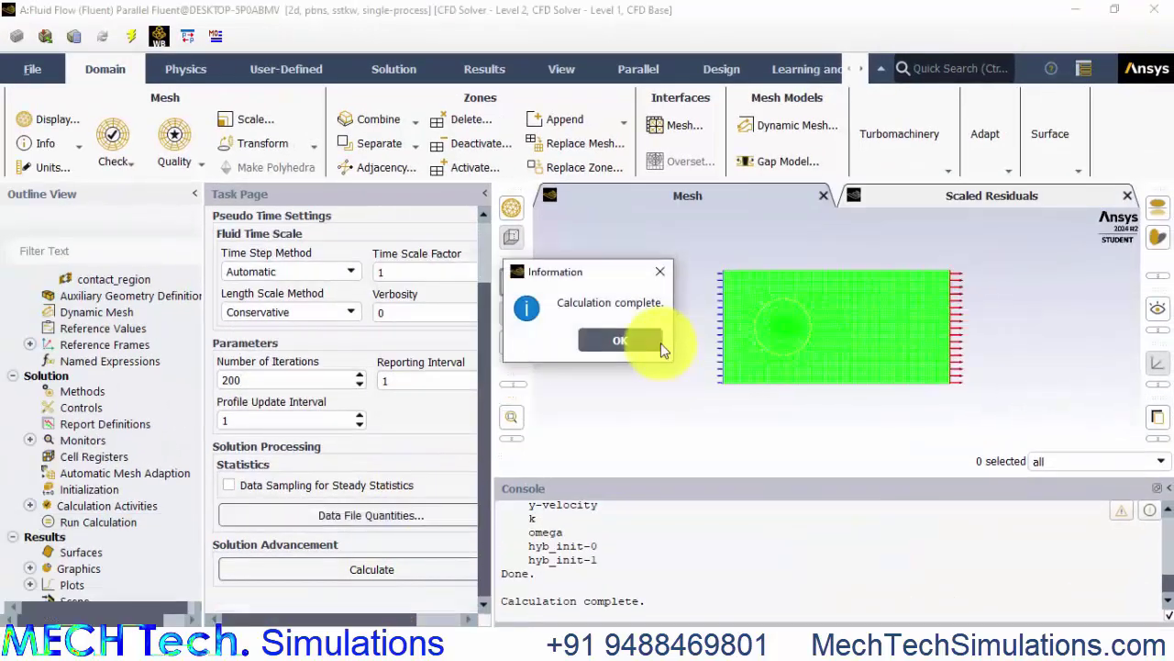
{"action": "left_click", "coordinate": [626, 341]}
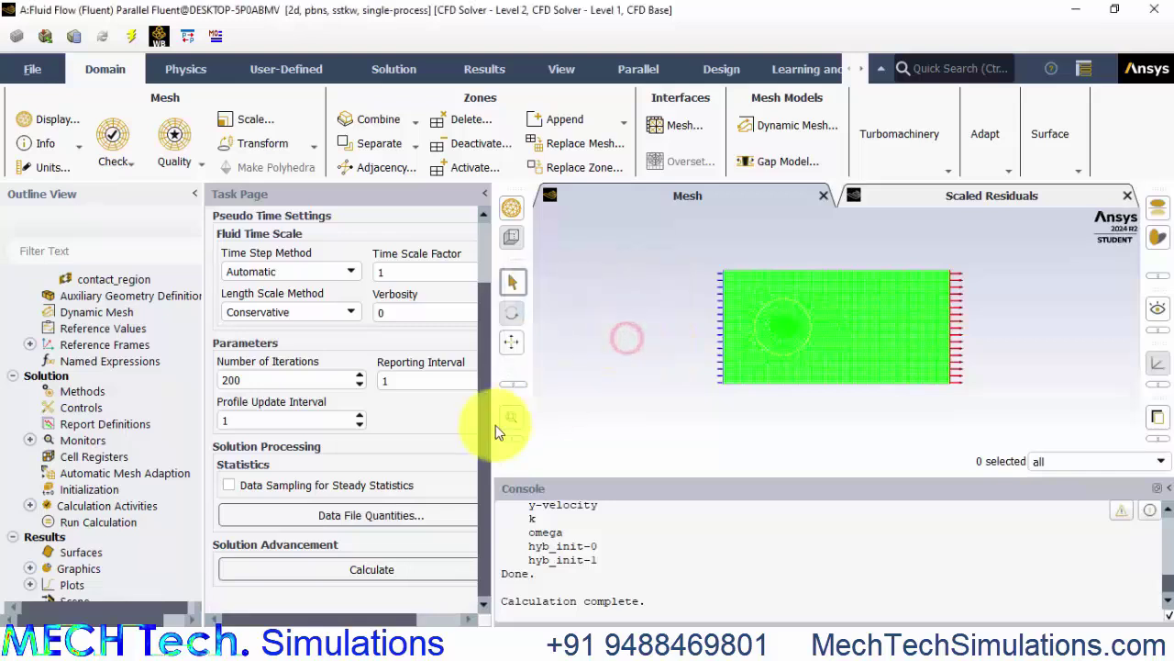
{"action": "scroll", "coordinate": [88, 514], "scroll_direction": "down", "scroll_amount": 2}
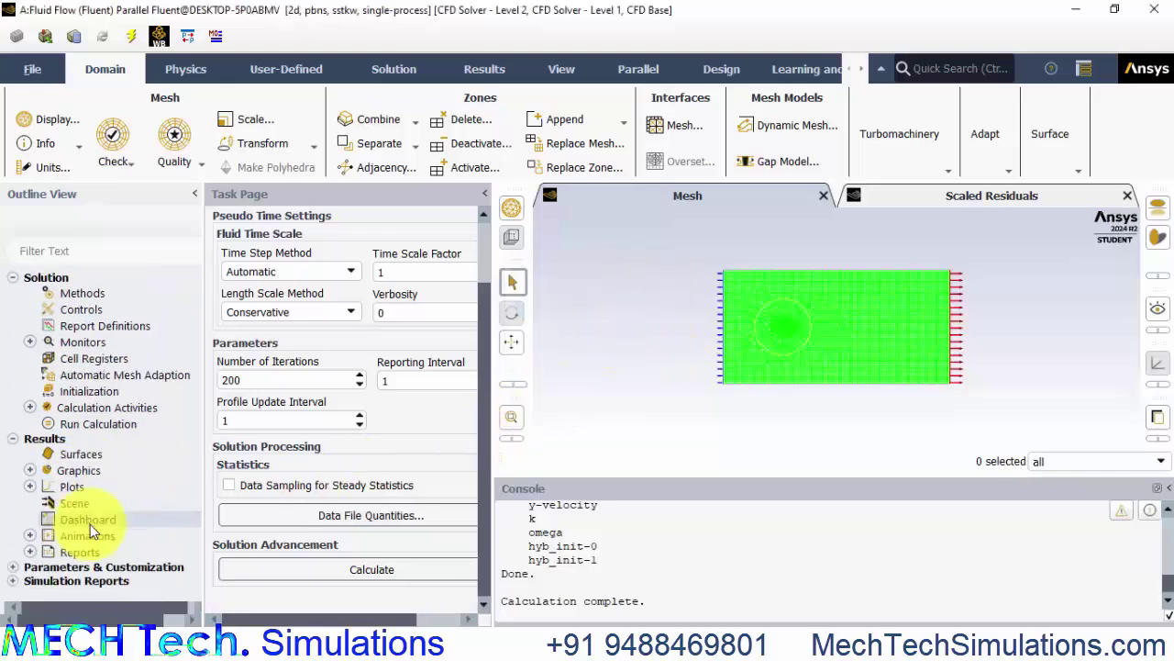
Display contour-1 of static pressure around the airfoil and zoom in on it.
{"action": "left_click", "coordinate": [29, 472]}
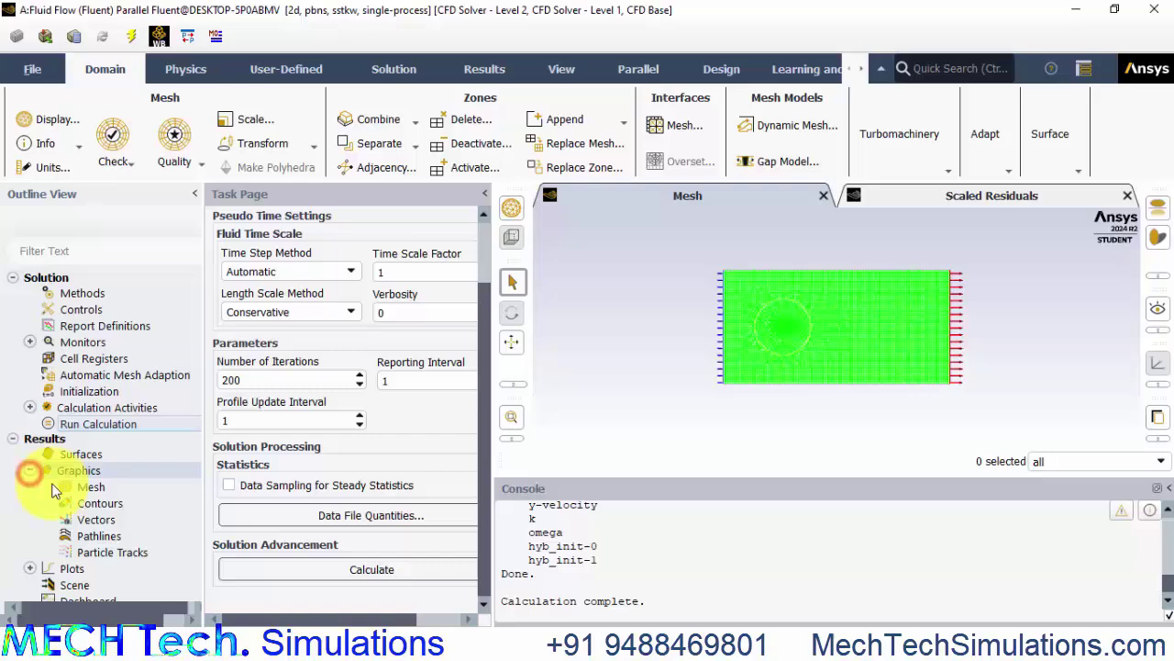
{"action": "double_click", "coordinate": [96, 505]}
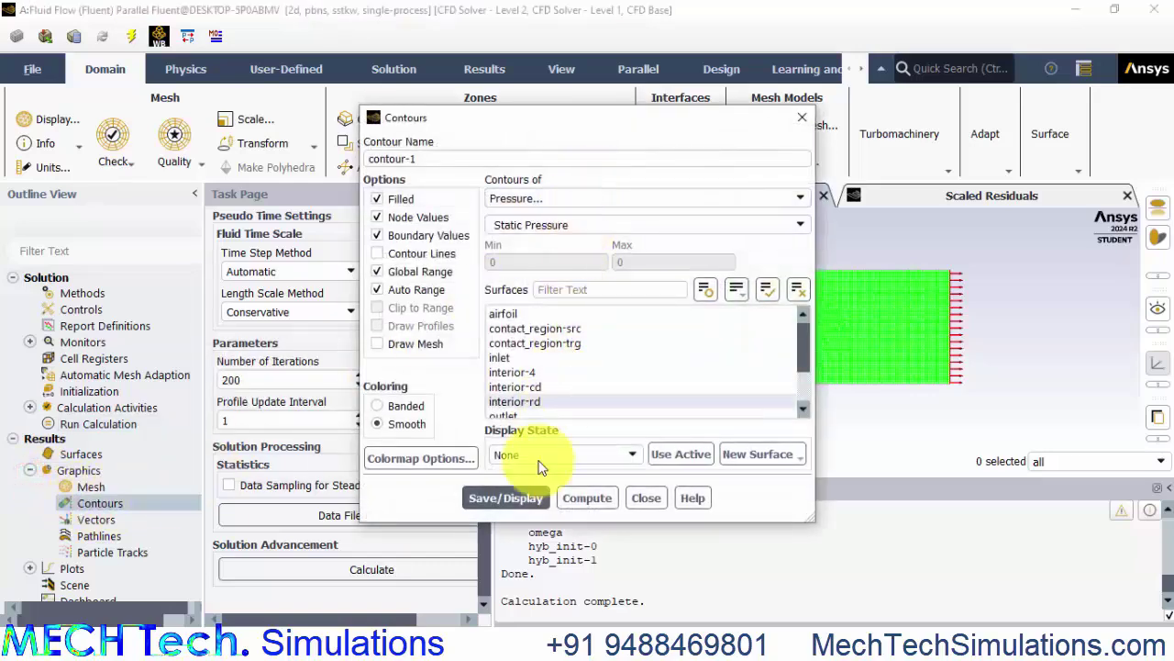
{"action": "left_click", "coordinate": [515, 503]}
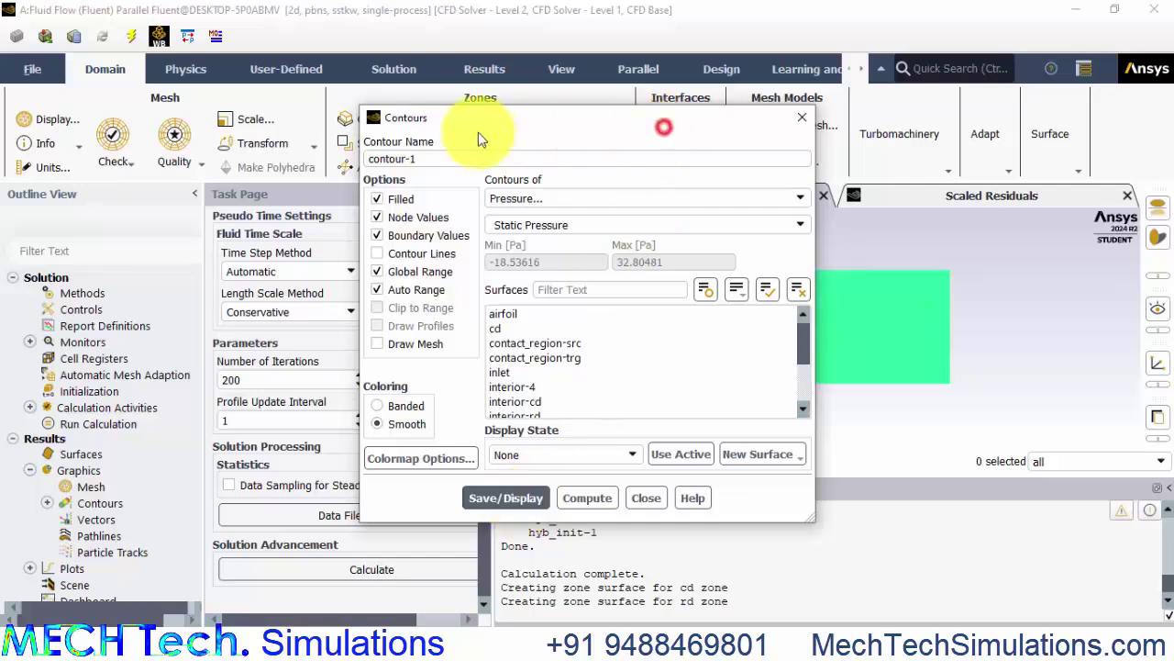
{"action": "left_click_drag", "start_coordinate": [478, 138], "coordinate": [276, 137]}
{"action": "left_click", "coordinate": [451, 498]}
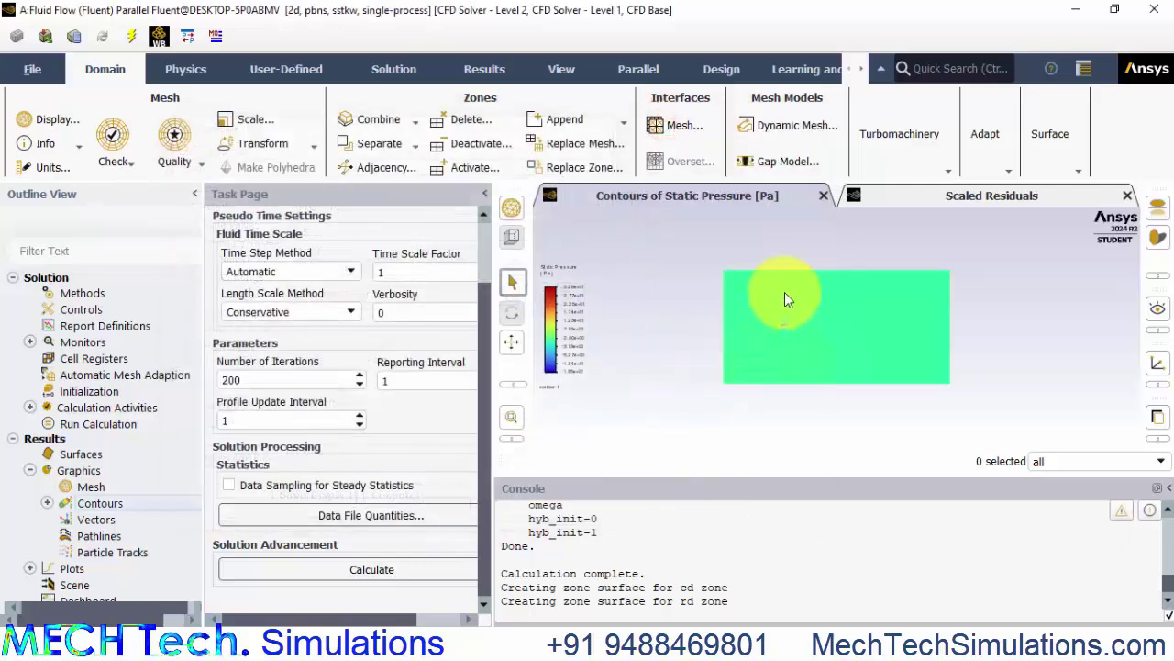
{"action": "scroll", "coordinate": [781, 316], "scroll_direction": "up", "scroll_amount": 5}
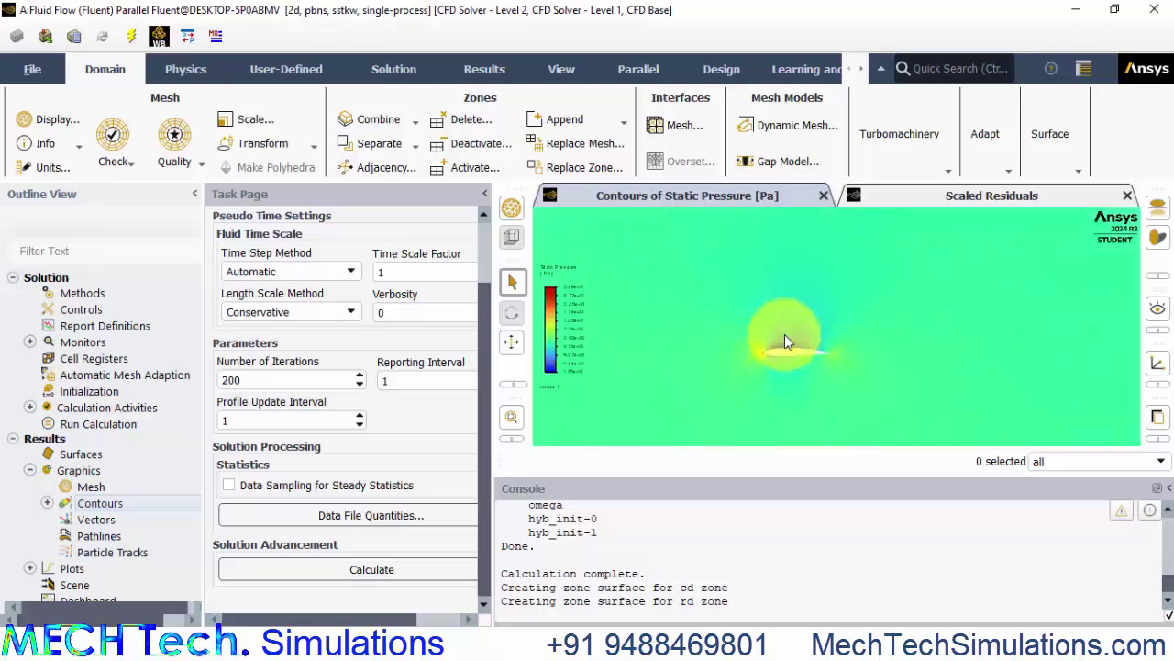
{"action": "scroll", "coordinate": [784, 335], "scroll_direction": "up", "scroll_amount": 5}
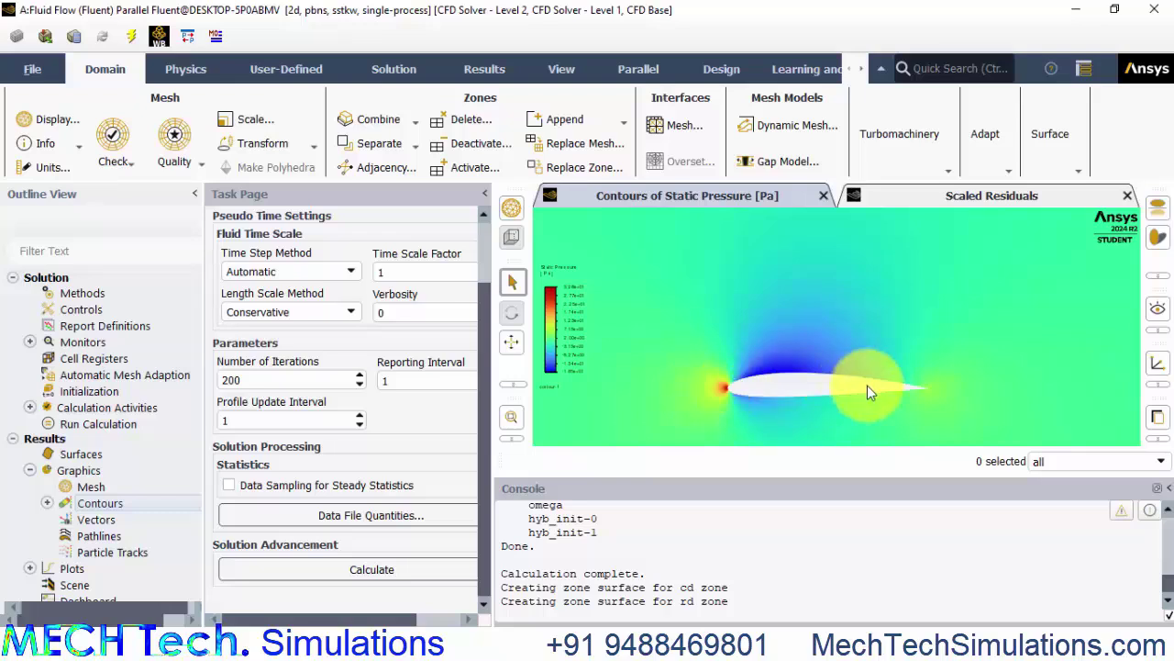
{"action": "scroll", "coordinate": [136, 458], "scroll_direction": "down", "scroll_amount": 2}
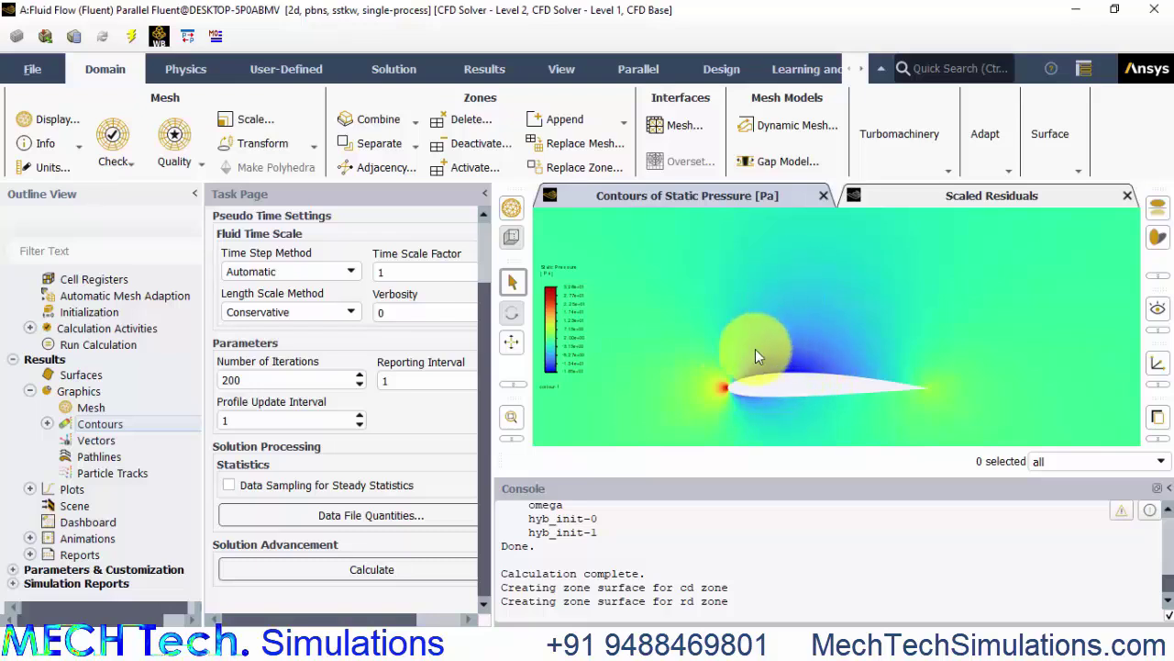
Open Force Reports for the airfoil with direction vector X=1, Y=0.
{"action": "double_click", "coordinate": [58, 554]}
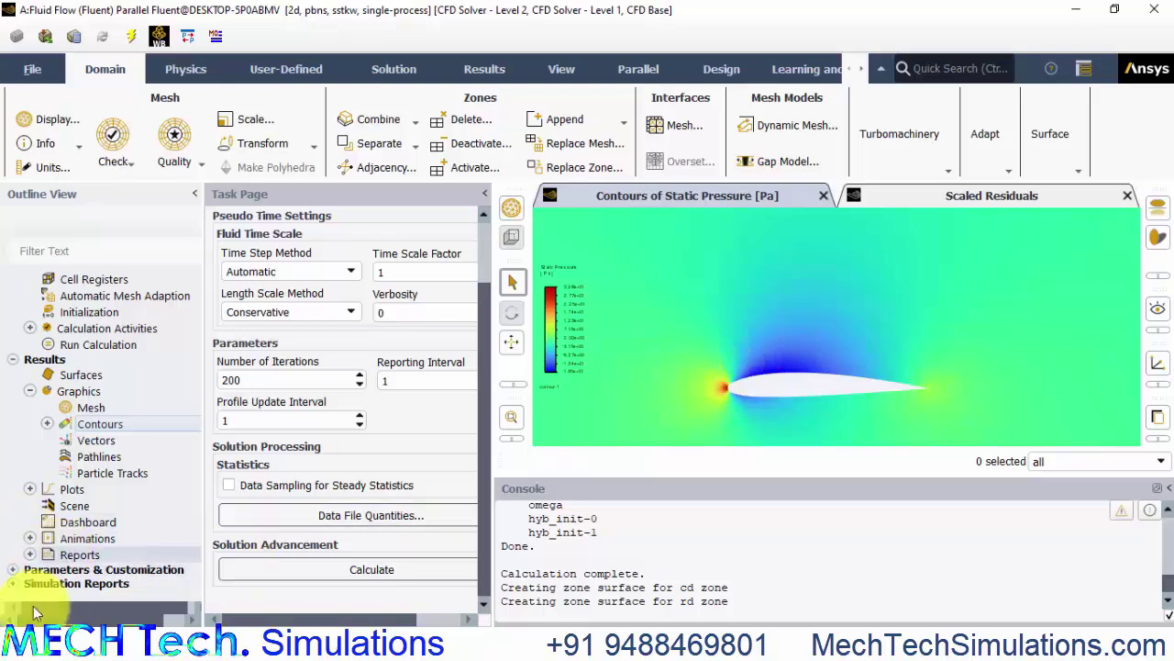
{"action": "scroll", "coordinate": [33, 605], "scroll_direction": "down", "scroll_amount": 3}
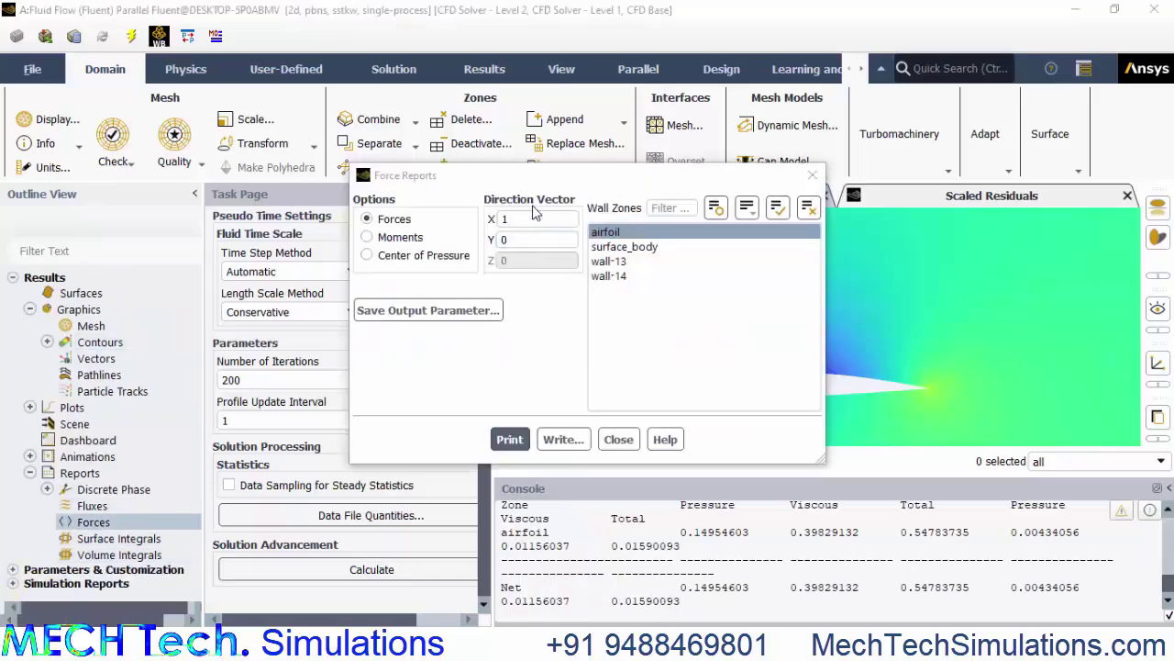
{"action": "left_click", "coordinate": [520, 218]}
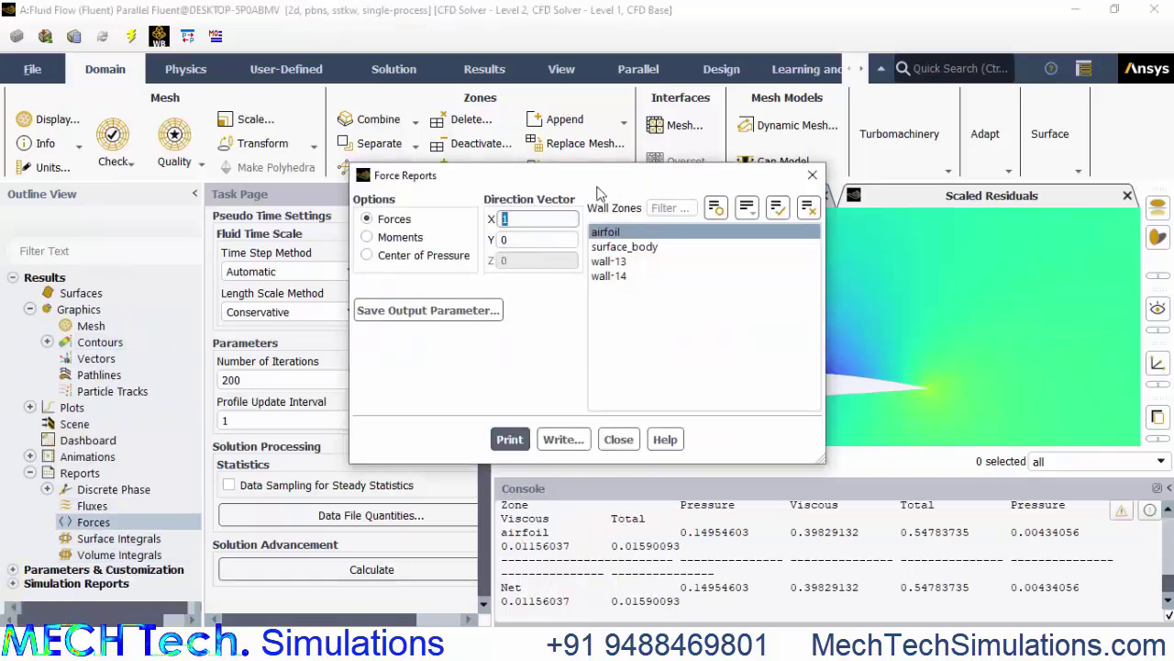
{"action": "left_click_drag", "start_coordinate": [588, 175], "coordinate": [447, 93]}
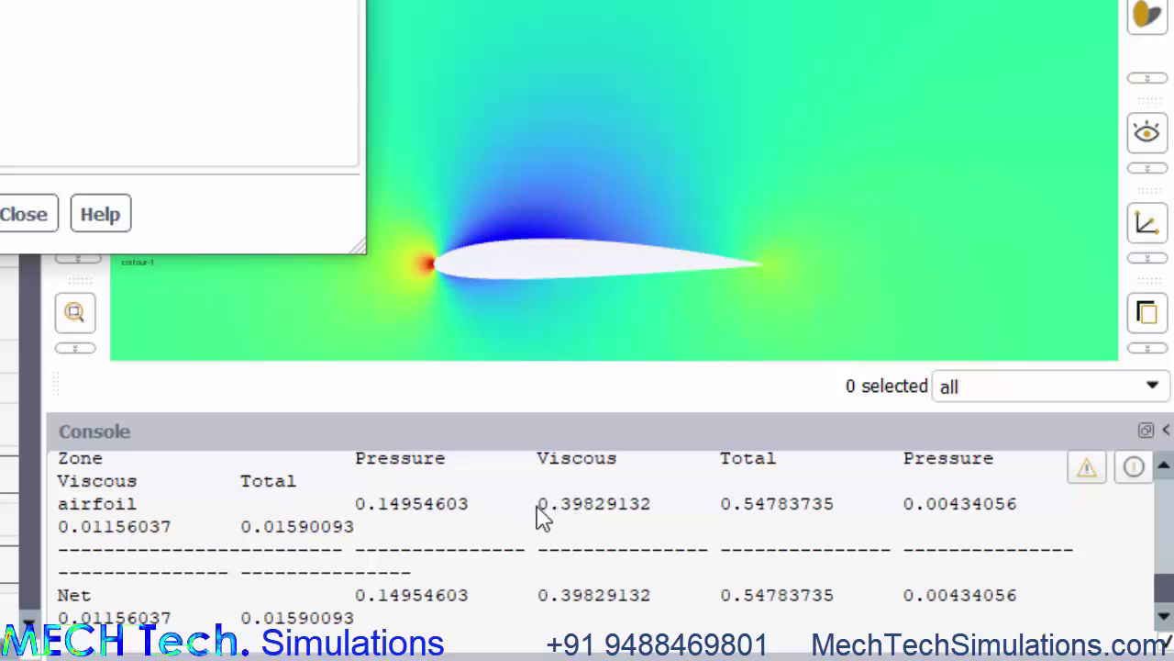
Highlight the drag results: viscous 0.39829132, total 0.54783735, coefficient 0.01590093.
{"action": "left_click_drag", "start_coordinate": [534, 506], "coordinate": [646, 509]}
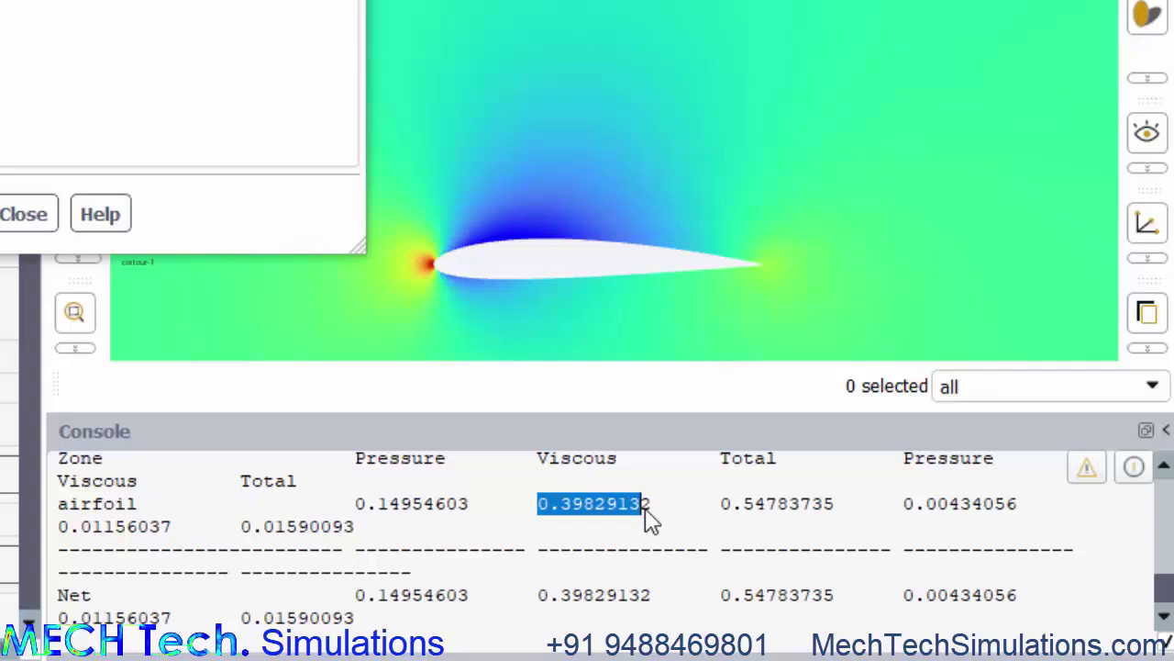
{"action": "left_click_drag", "start_coordinate": [721, 506], "coordinate": [1013, 511]}
{"action": "left_click", "coordinate": [66, 535]}
{"action": "left_click_drag", "start_coordinate": [66, 535], "coordinate": [365, 537]}
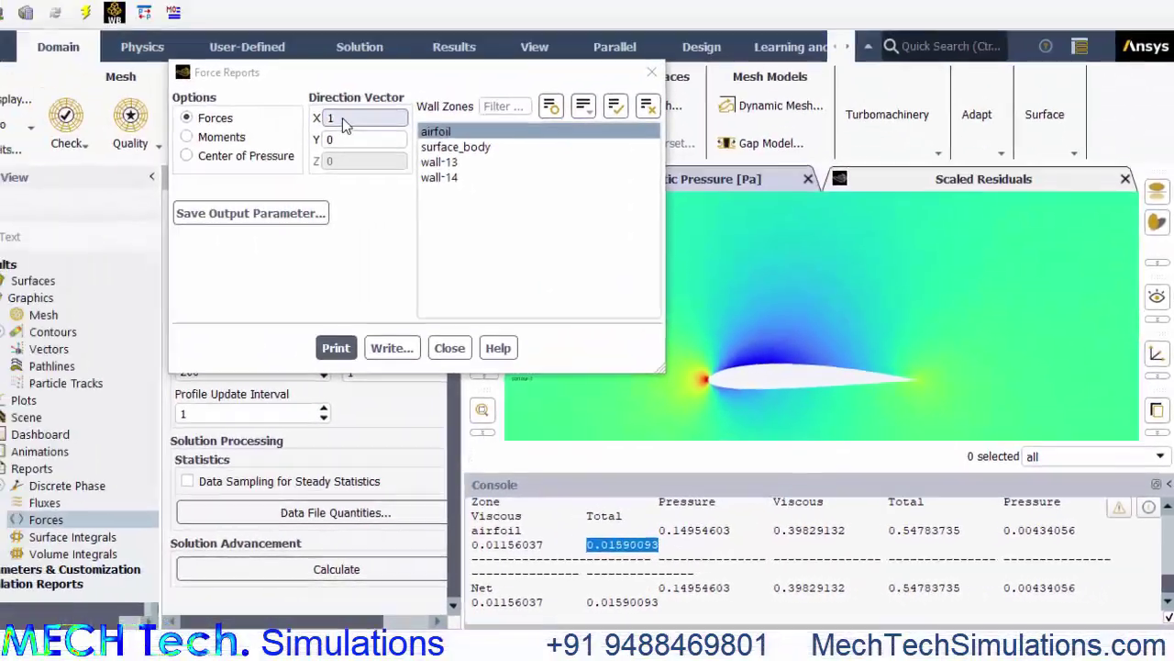
Set the force direction to X=0, Y=1 and print the airfoil force report.
{"action": "left_click", "coordinate": [377, 136]}
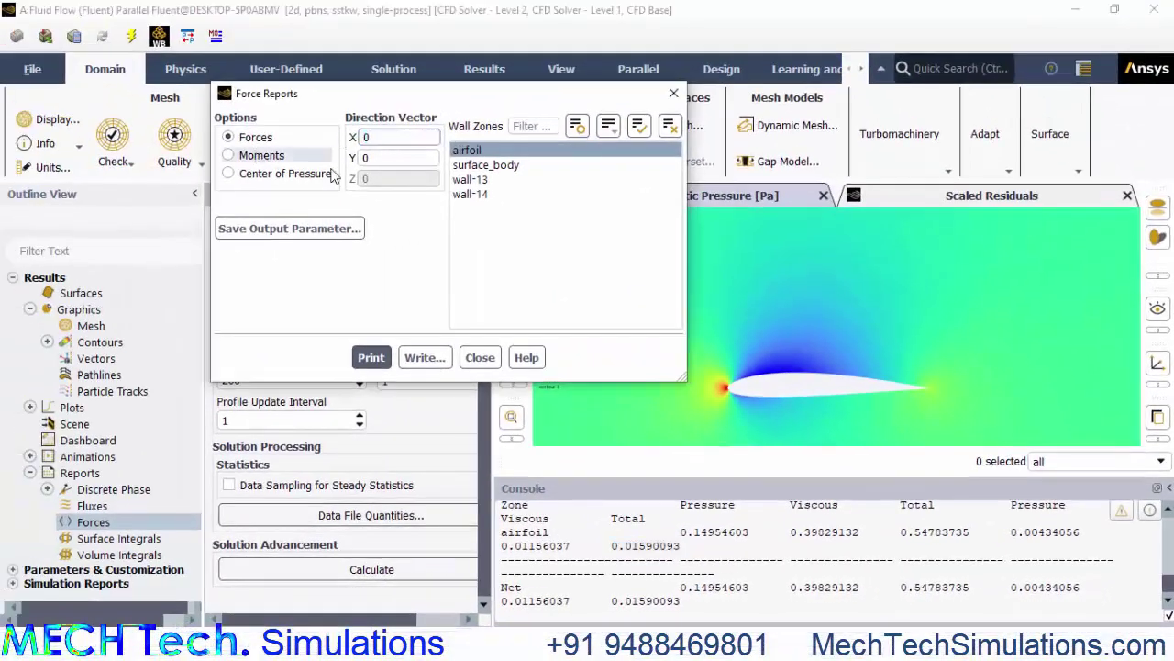
{"action": "key", "text": "Tab"}
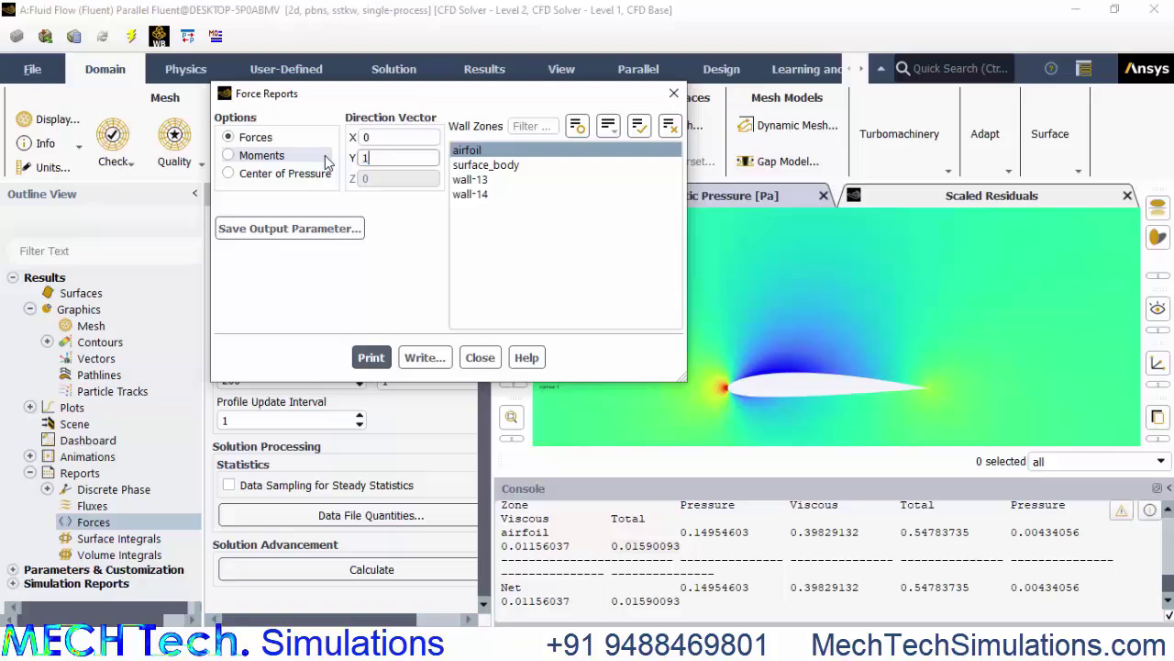
{"action": "type", "text": "1"}
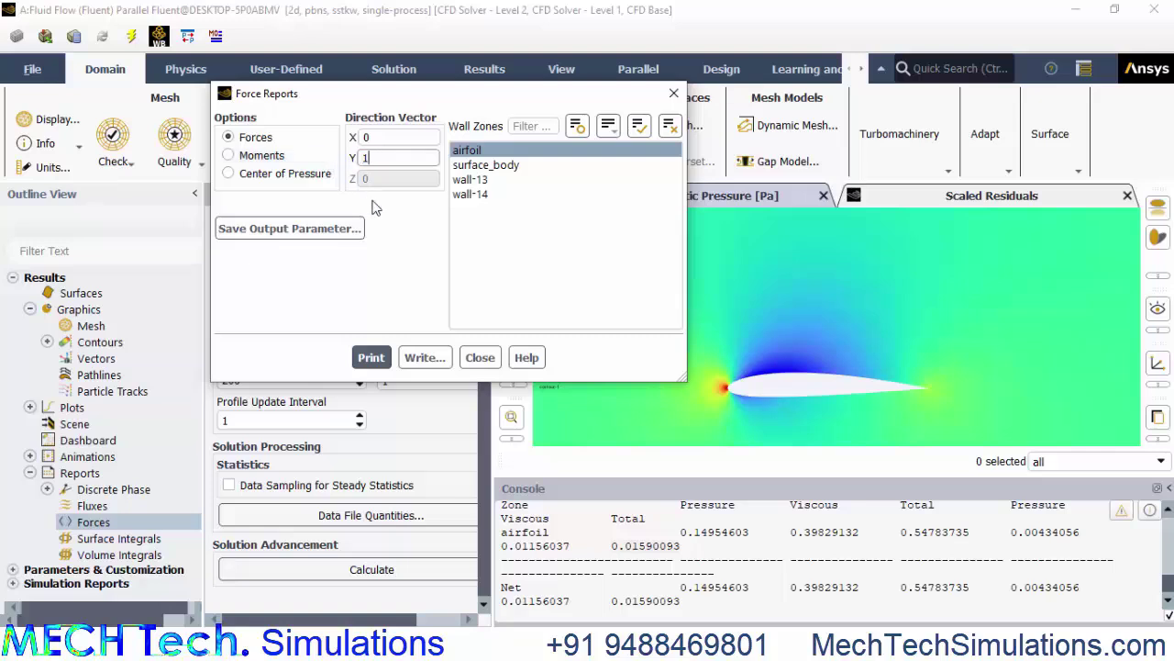
{"action": "left_click", "coordinate": [372, 360]}
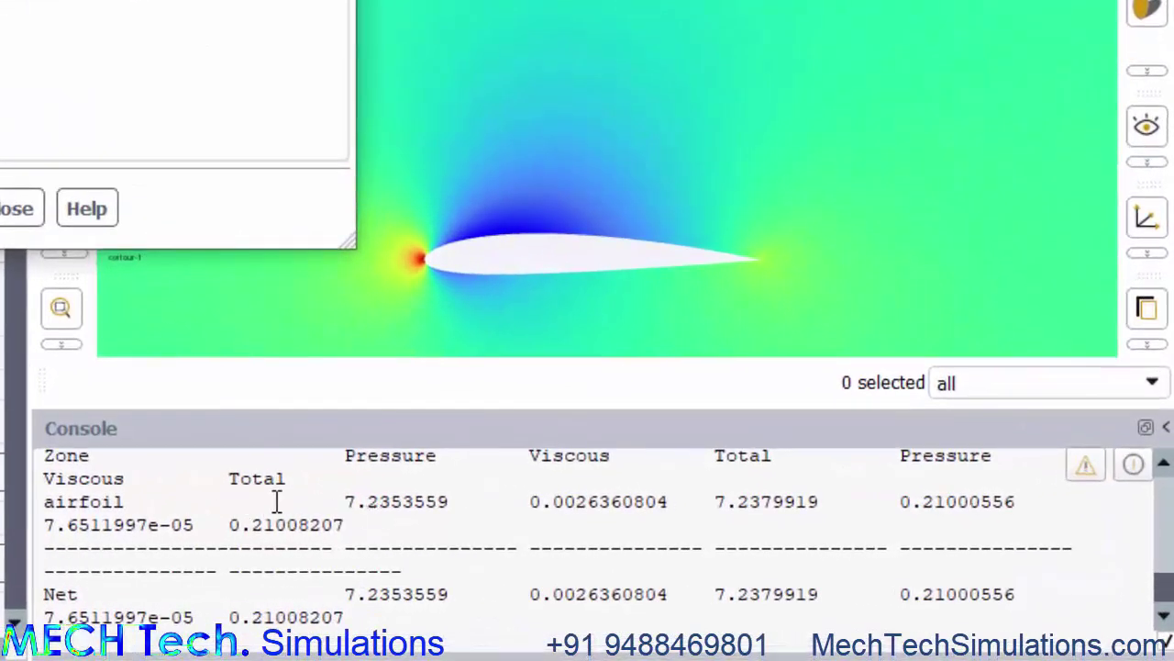
Highlight the pressure, viscous and total lift values, total force 7.2379919 N.
{"action": "left_click_drag", "start_coordinate": [343, 501], "coordinate": [442, 501]}
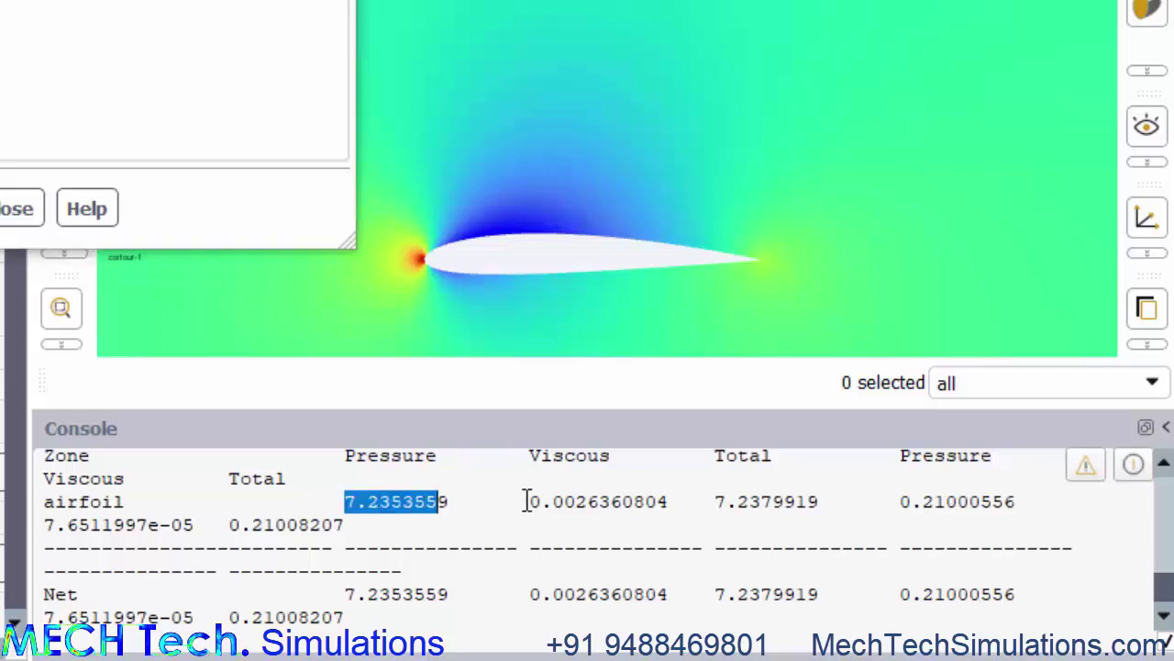
{"action": "left_click_drag", "start_coordinate": [531, 501], "coordinate": [624, 501]}
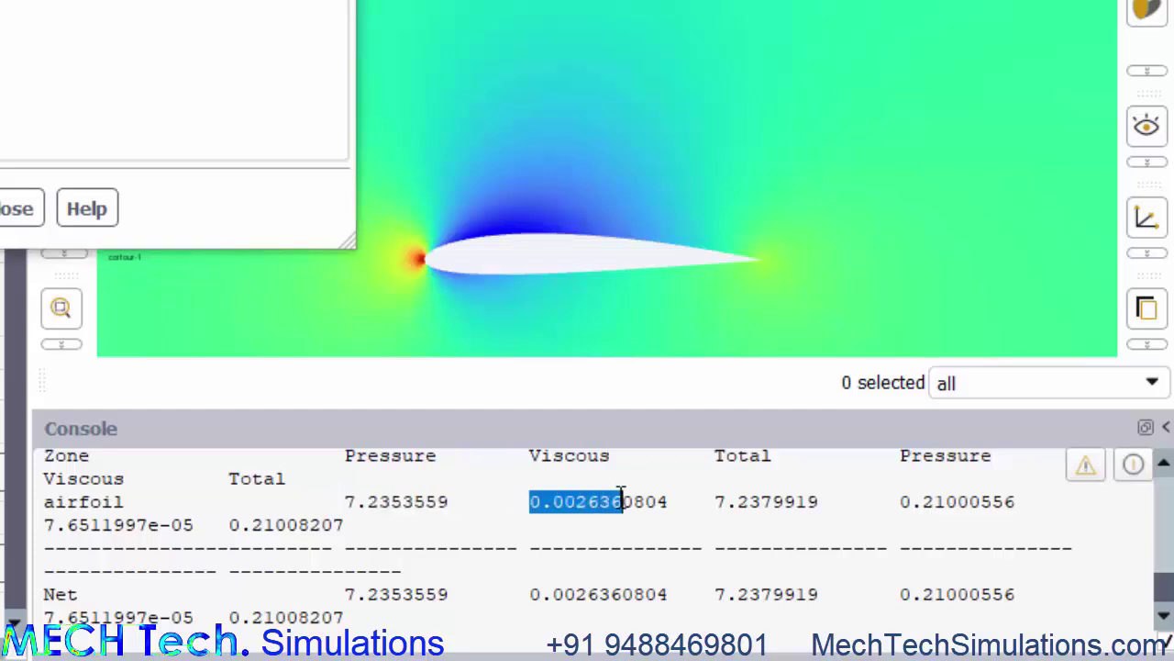
{"action": "left_click_drag", "start_coordinate": [714, 501], "coordinate": [810, 501]}
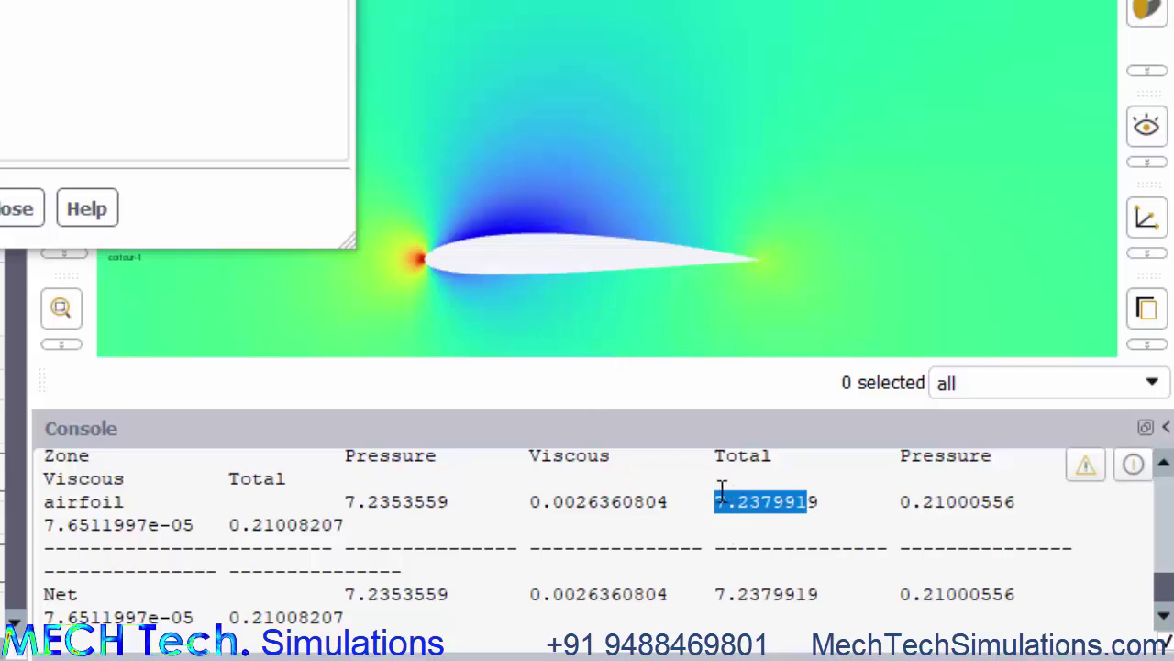
{"action": "left_click_drag", "start_coordinate": [828, 500], "coordinate": [721, 514]}
{"action": "scroll", "coordinate": [725, 545], "scroll_direction": "up", "scroll_amount": 3}
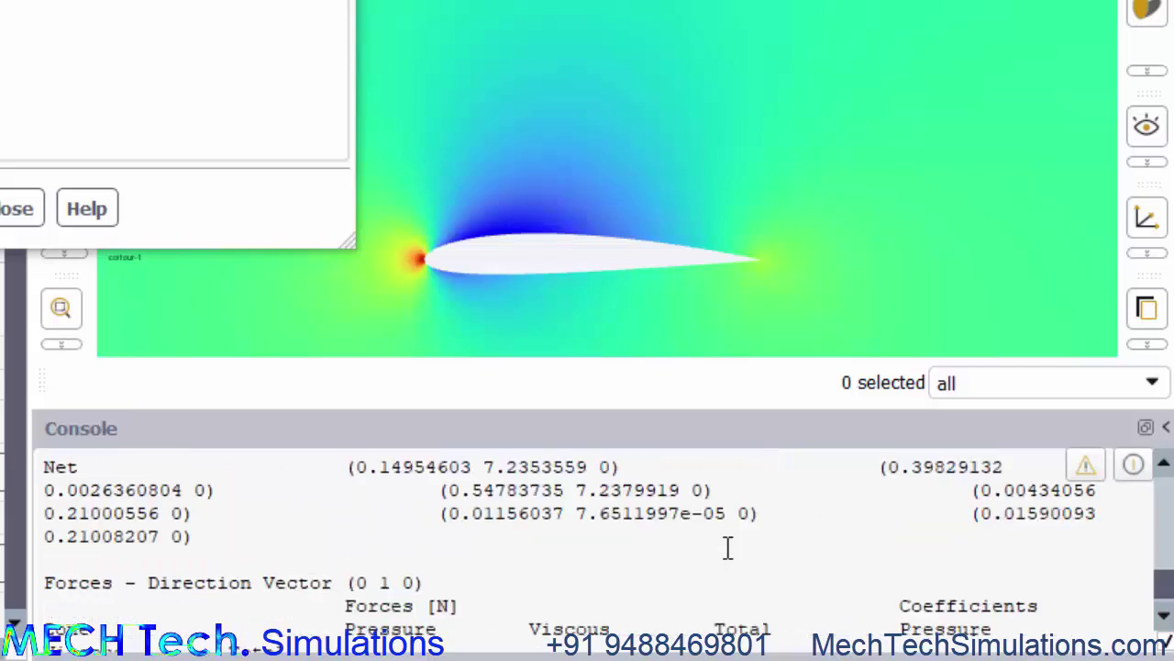
Close Force Reports, keeping the pressure contour and 7.2379919 N lift report in view.
{"action": "scroll", "coordinate": [726, 545], "scroll_direction": "down", "scroll_amount": 3}
{"action": "left_click", "coordinate": [25, 206]}
{"action": "scroll", "coordinate": [553, 225], "scroll_direction": "down", "scroll_amount": 5}
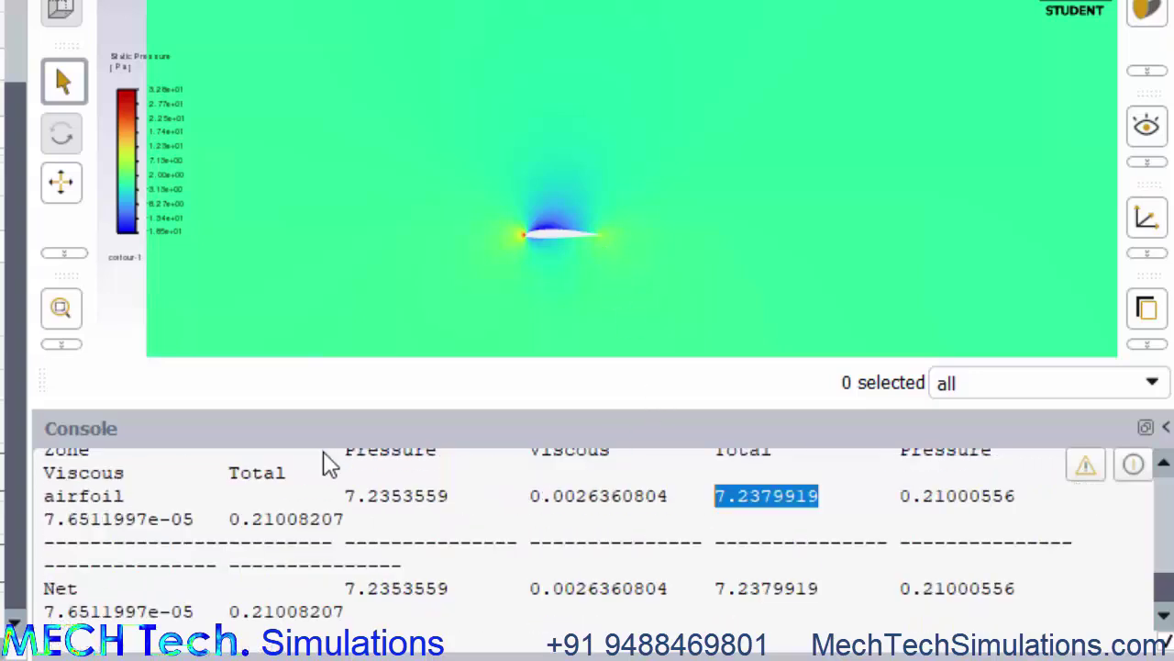
{"action": "left_click", "coordinate": [487, 587]}
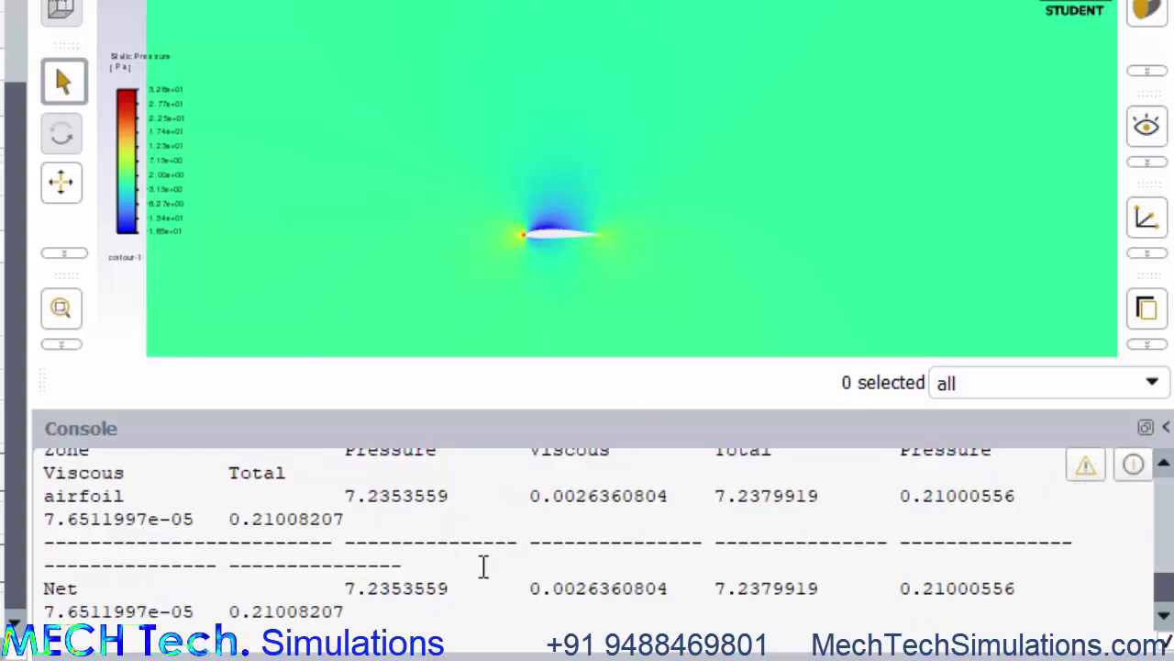
{"action": "scroll", "coordinate": [554, 261], "scroll_direction": "up", "scroll_amount": 5}
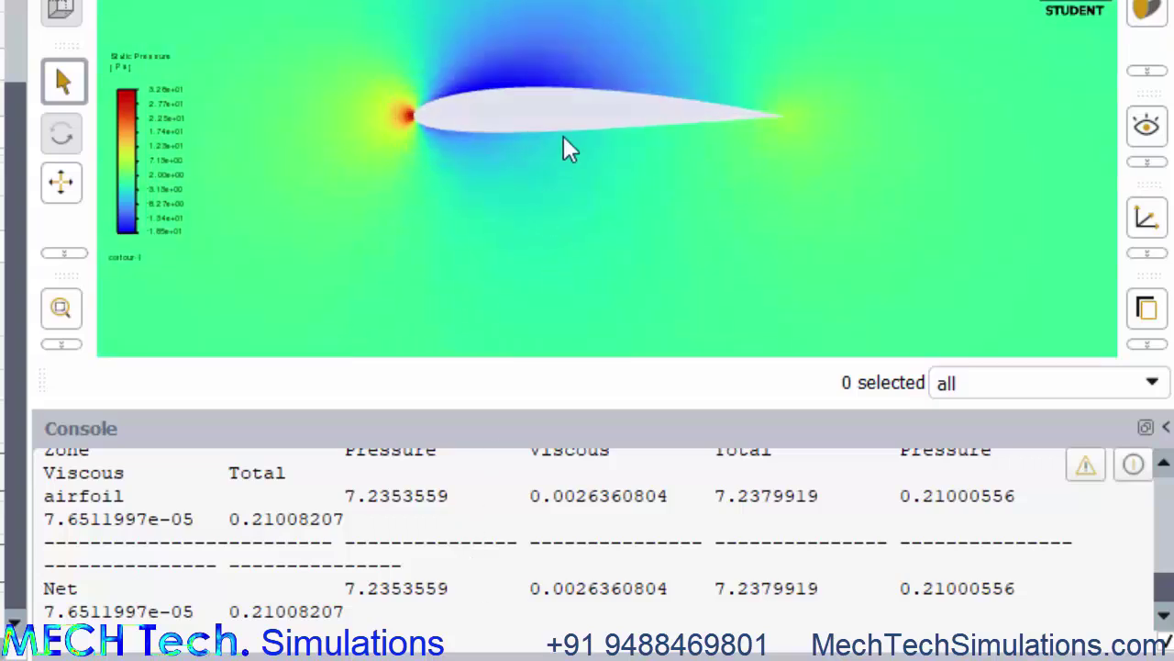